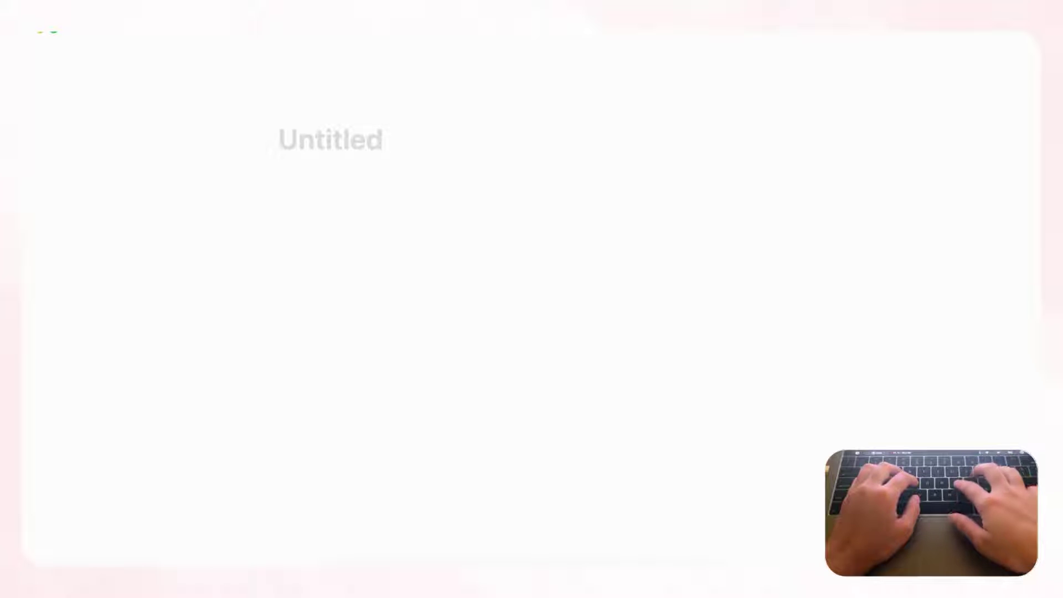
Step: Title the new page "Pomodoro Timer Tracker" and add a cover image to it
{"action": "type", "text": "Pomodoro"}
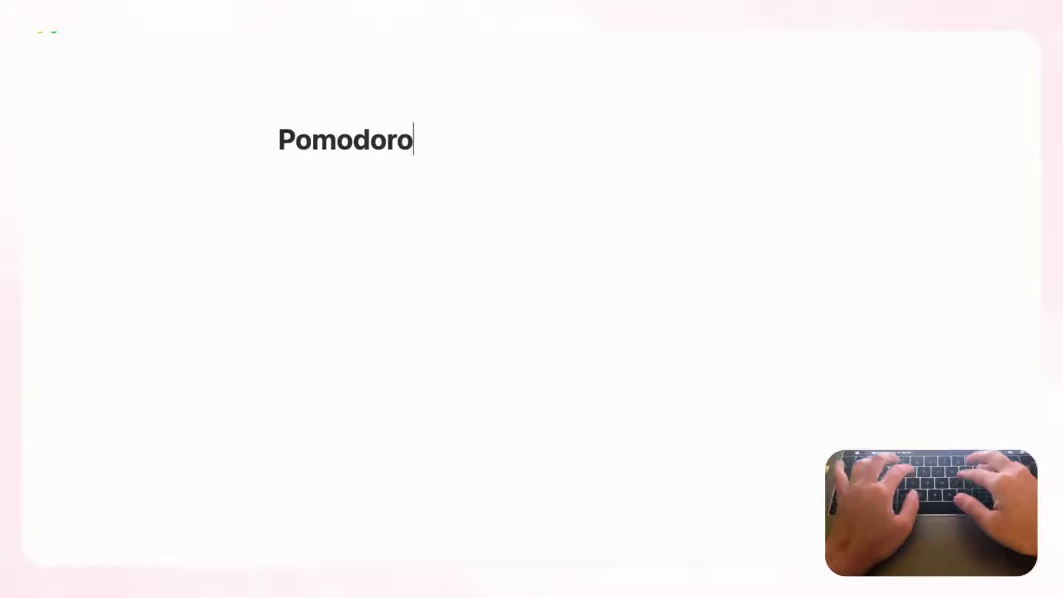
{"action": "type", "text": " Timer Tracker"}
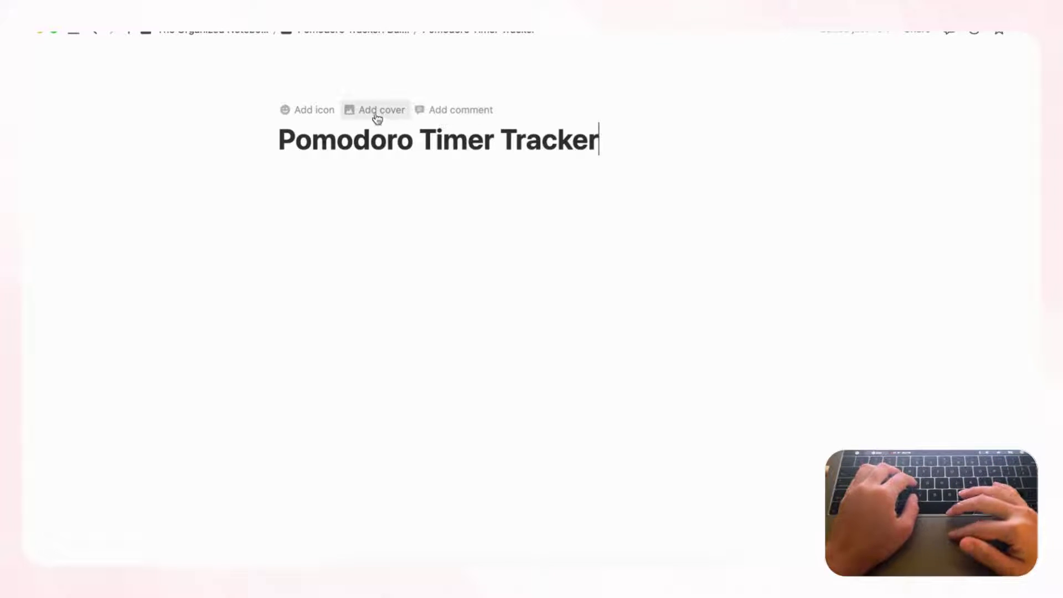
{"action": "left_click", "coordinate": [378, 112]}
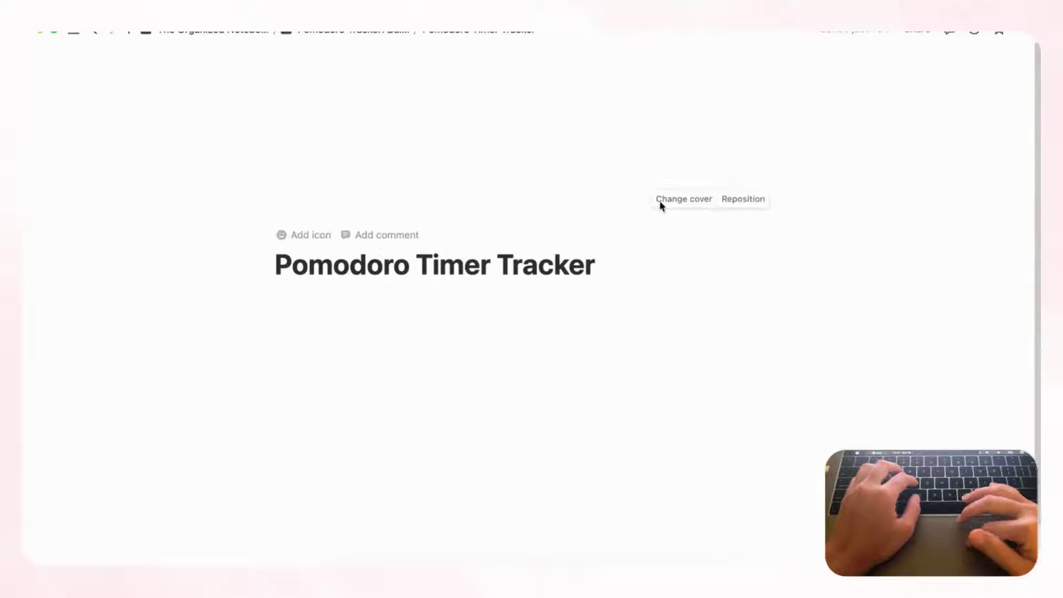
Step: Change the page cover to an Unsplash photo of light green leaves on a pale background, searching for "green"
{"action": "left_click", "coordinate": [687, 201]}
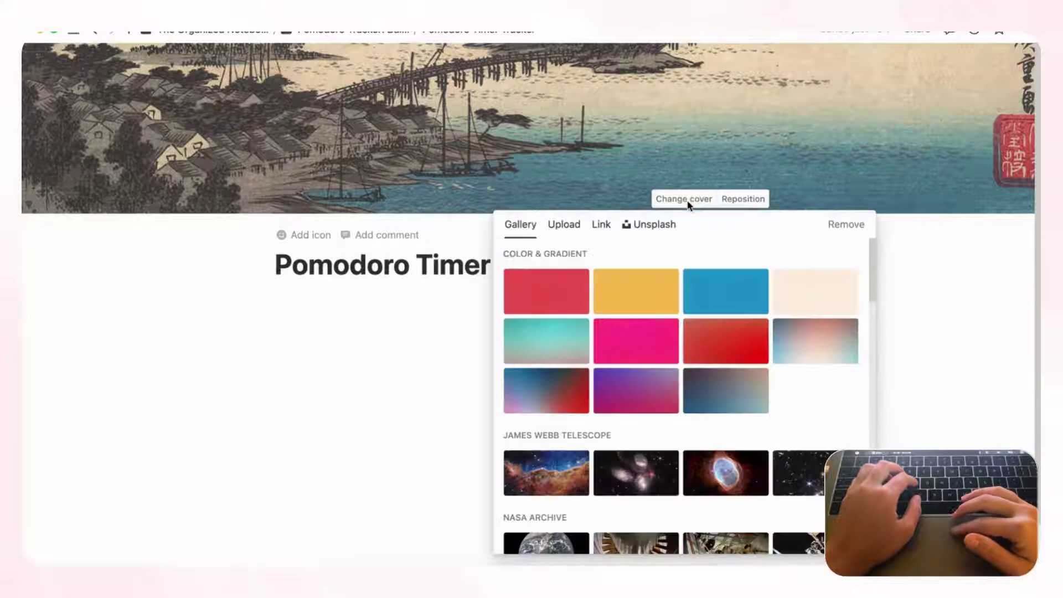
{"action": "left_click", "coordinate": [666, 228]}
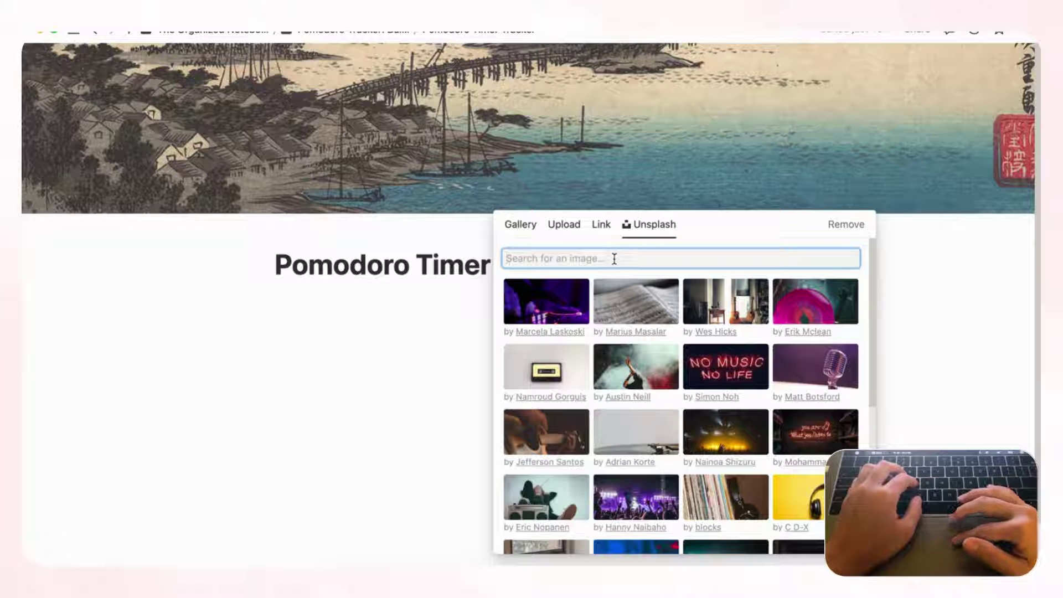
{"action": "type", "text": "green"}
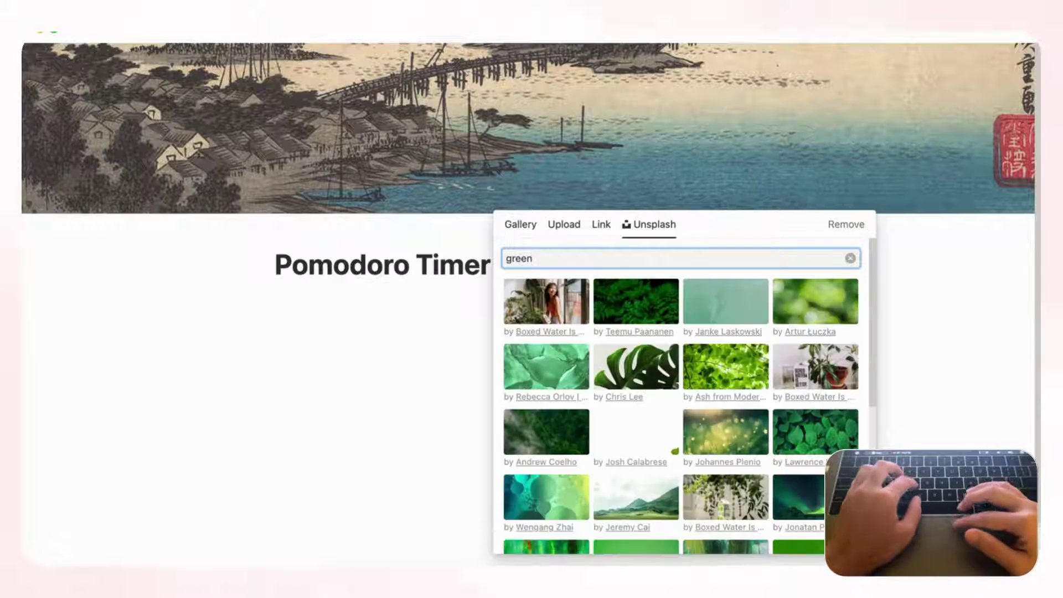
{"action": "scroll", "coordinate": [724, 392], "scroll_direction": "down", "scroll_amount": 5}
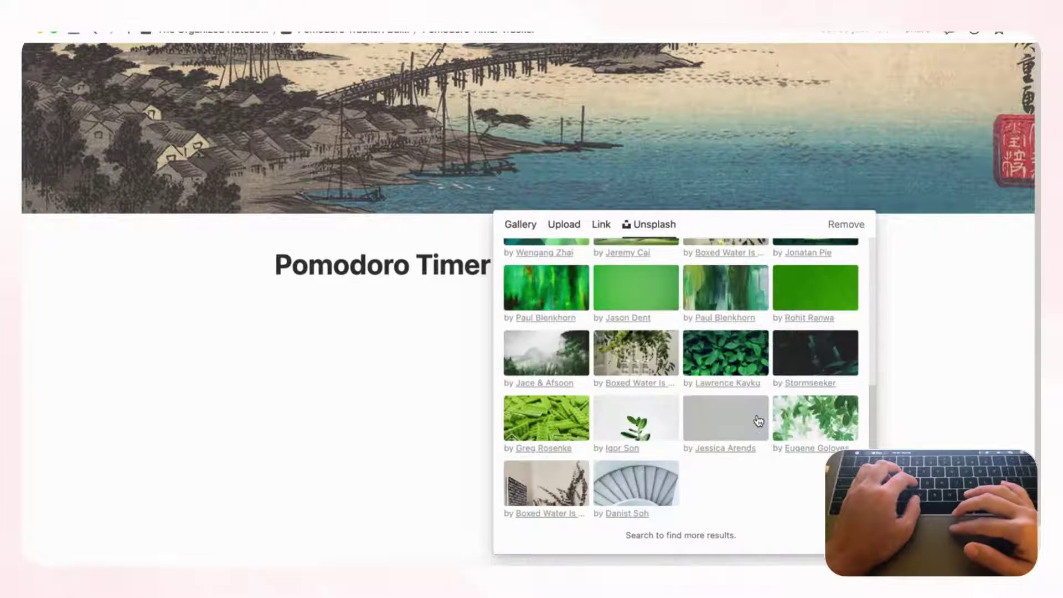
{"action": "left_click", "coordinate": [814, 425]}
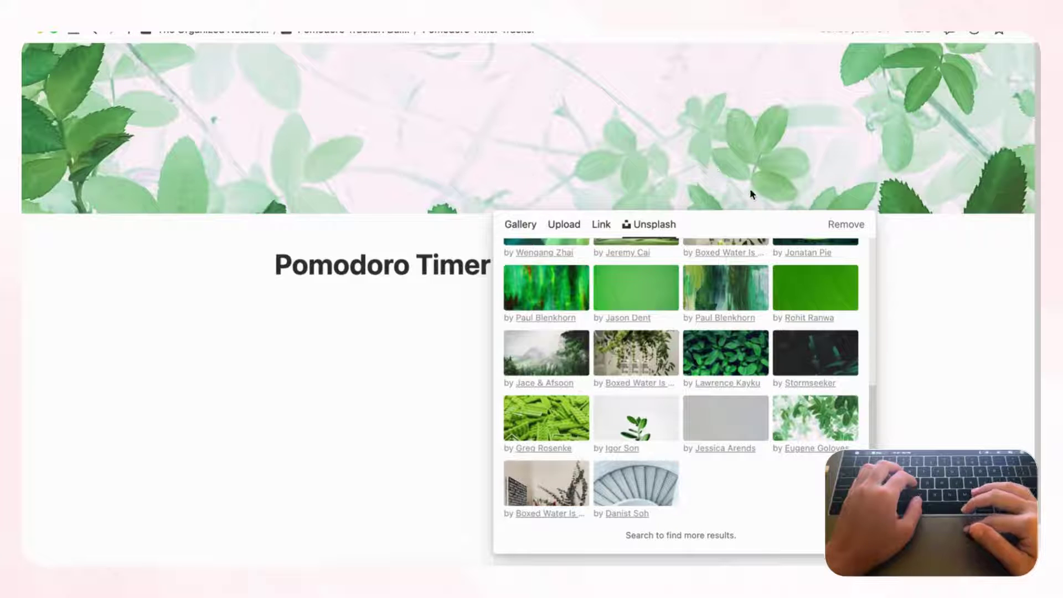
{"action": "left_click", "coordinate": [728, 178]}
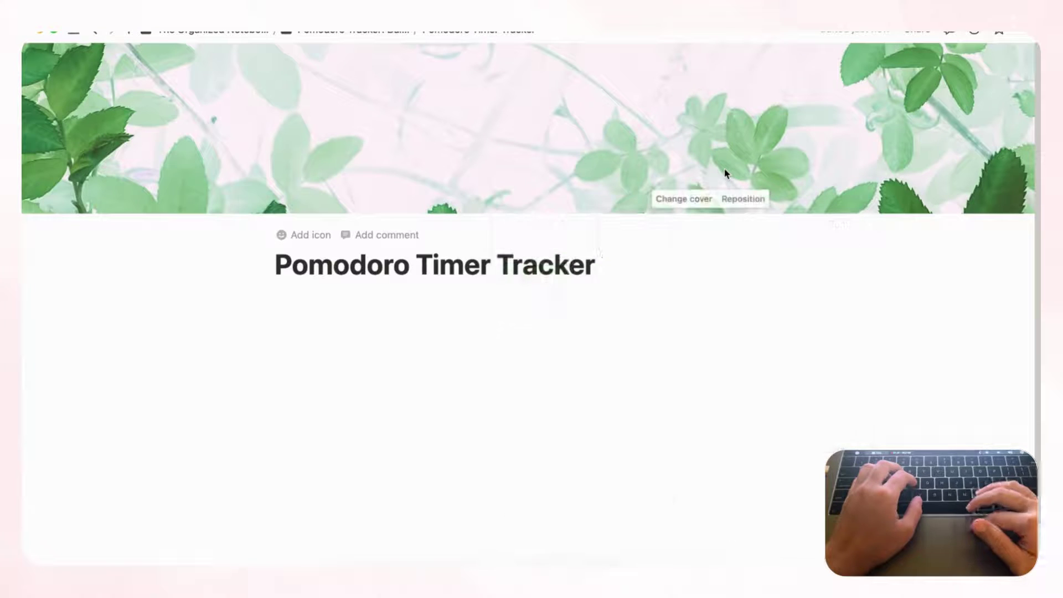
Step: Give the page a stopwatch icon from the non-emoji icon set, filtering by "time"
{"action": "left_click", "coordinate": [306, 241]}
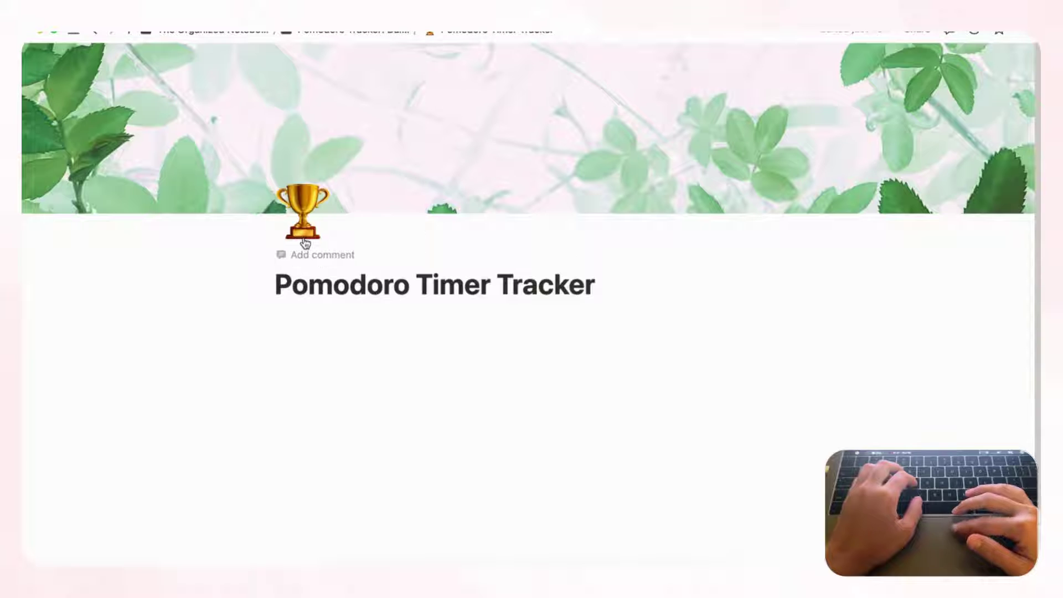
{"action": "left_click", "coordinate": [305, 243]}
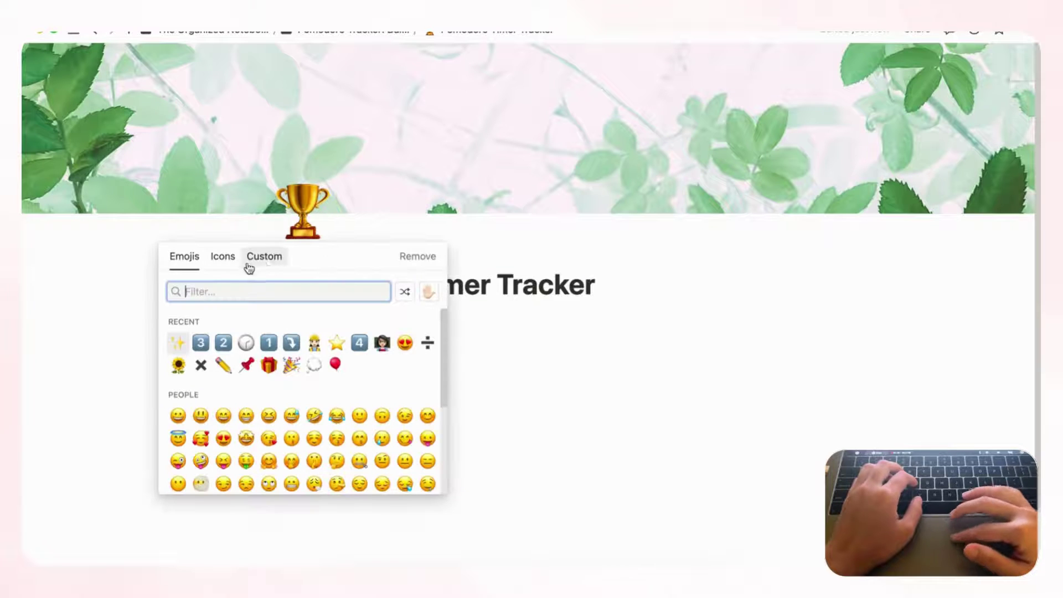
{"action": "left_click", "coordinate": [224, 258]}
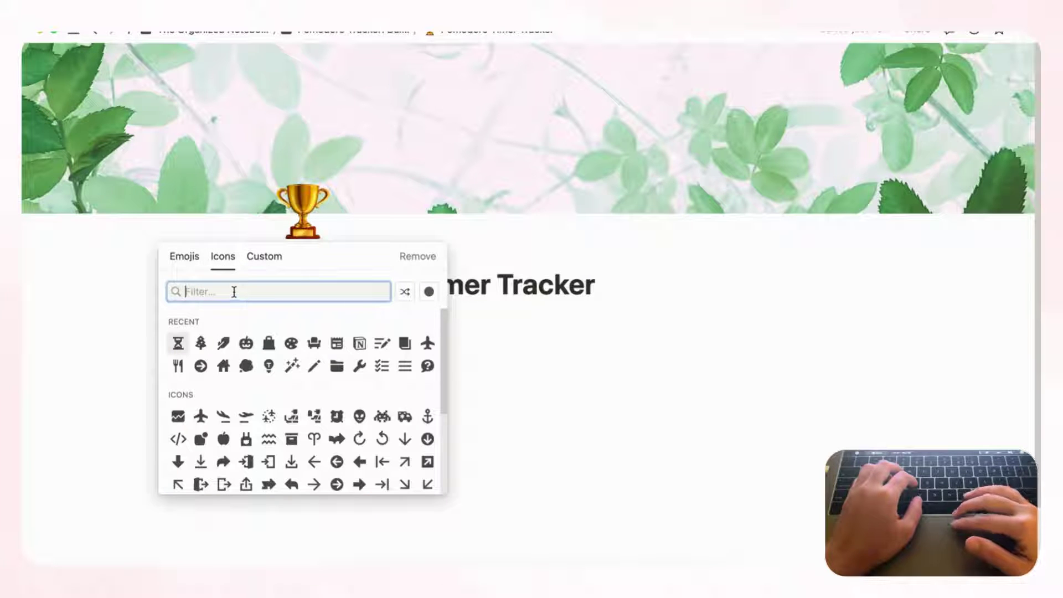
{"action": "type", "text": "time"}
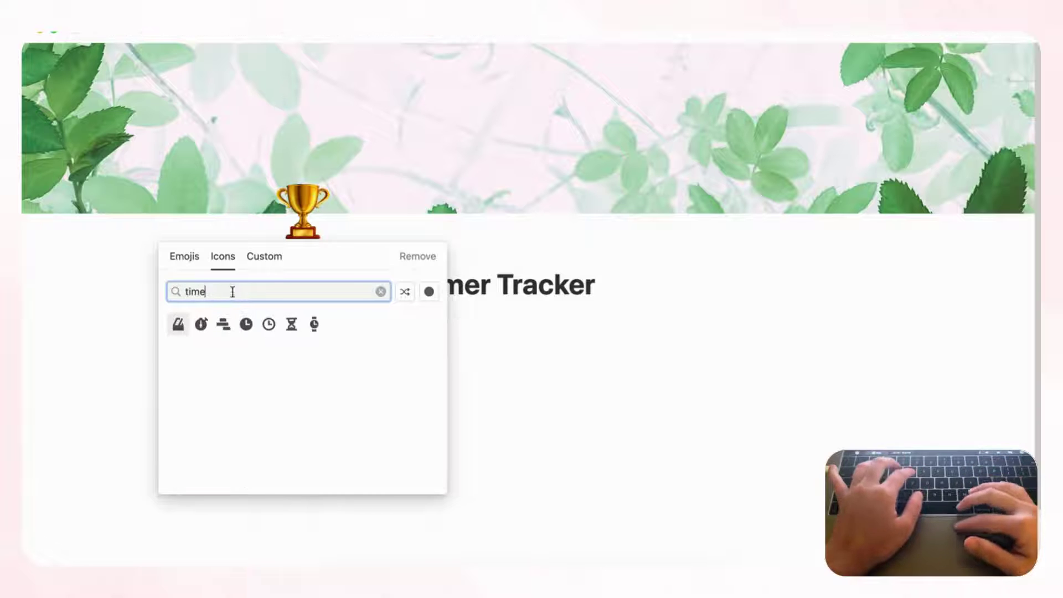
{"action": "left_click", "coordinate": [201, 325]}
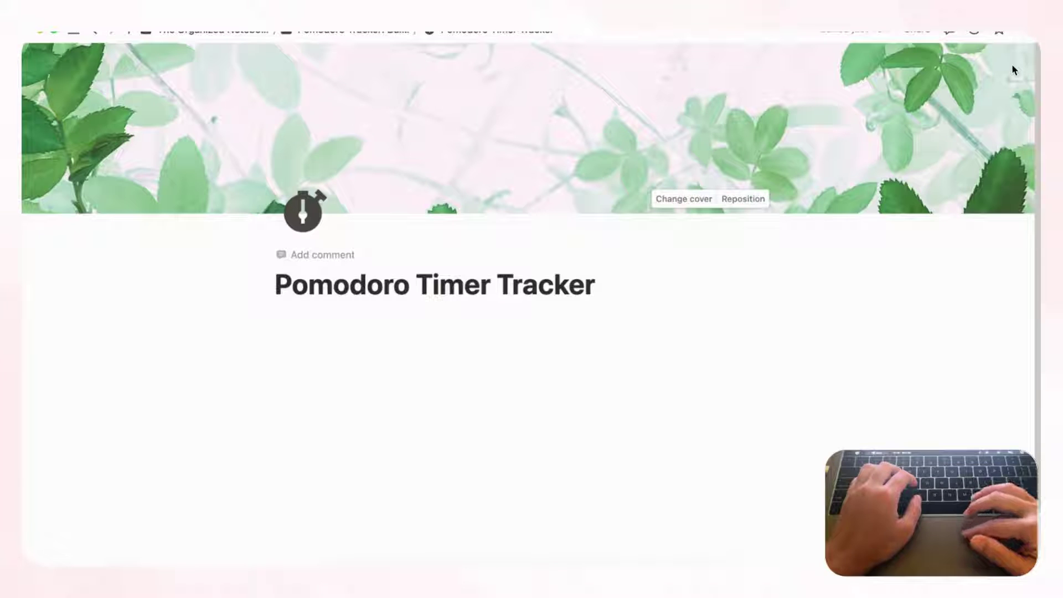
Step: Turn on small text and full width for the page
{"action": "left_click", "coordinate": [1025, 36]}
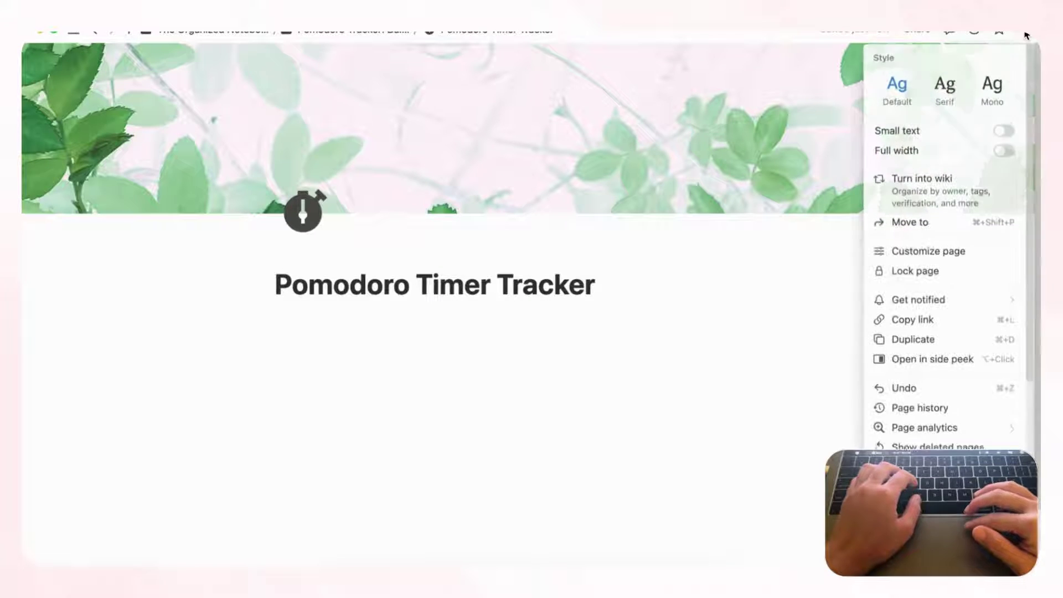
{"action": "left_click", "coordinate": [1004, 131]}
{"action": "left_click", "coordinate": [1004, 151]}
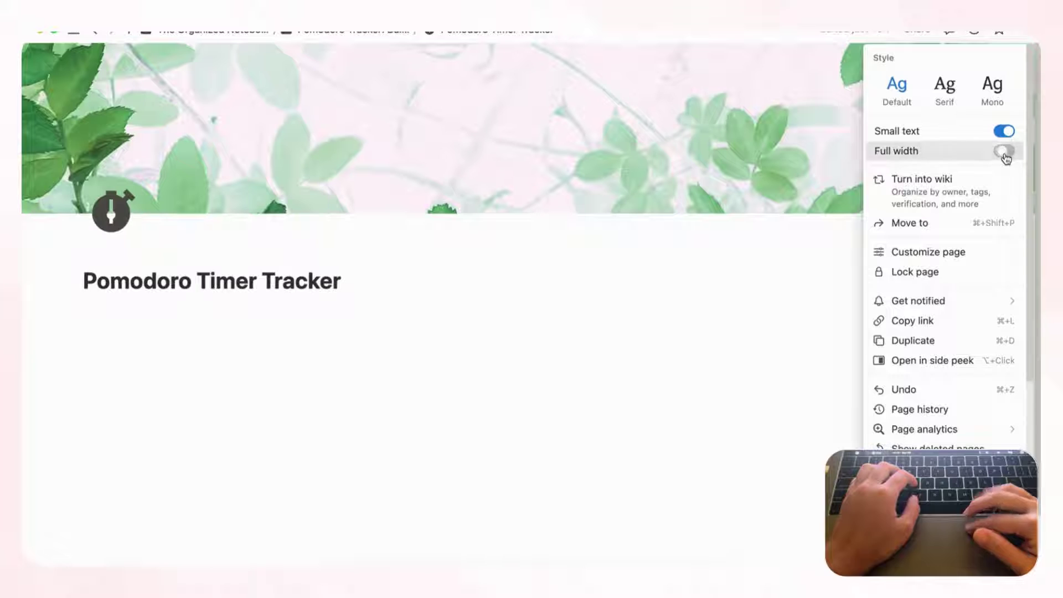
{"action": "left_click", "coordinate": [669, 405]}
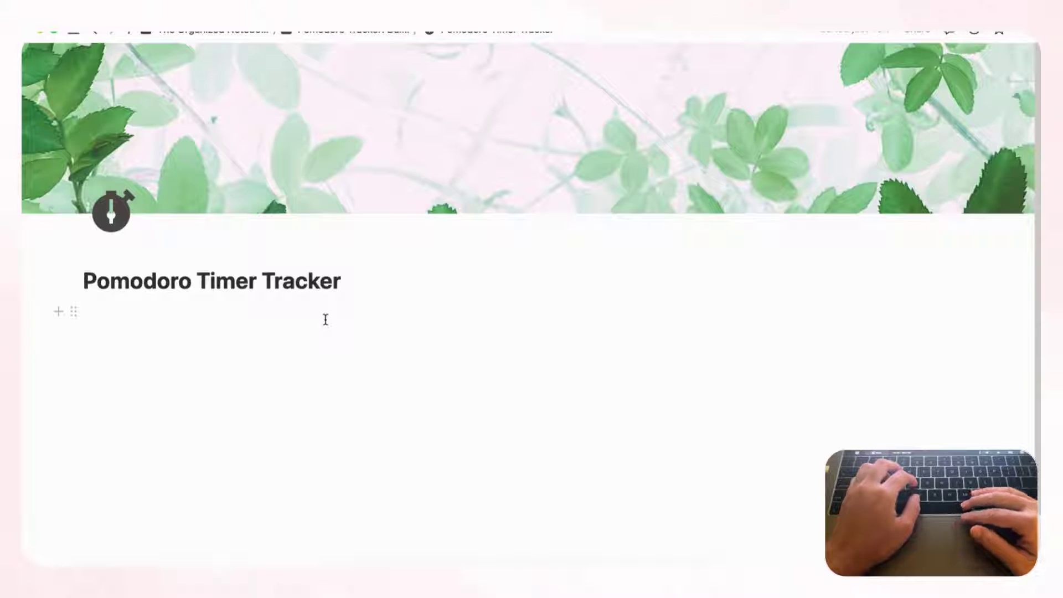
Step: Insert a two-column layout with "pomodoro timer" in the first column and "Pomodoro tracker" in the second
{"action": "type", "text": "/col"}
{"action": "left_click", "coordinate": [256, 363]}
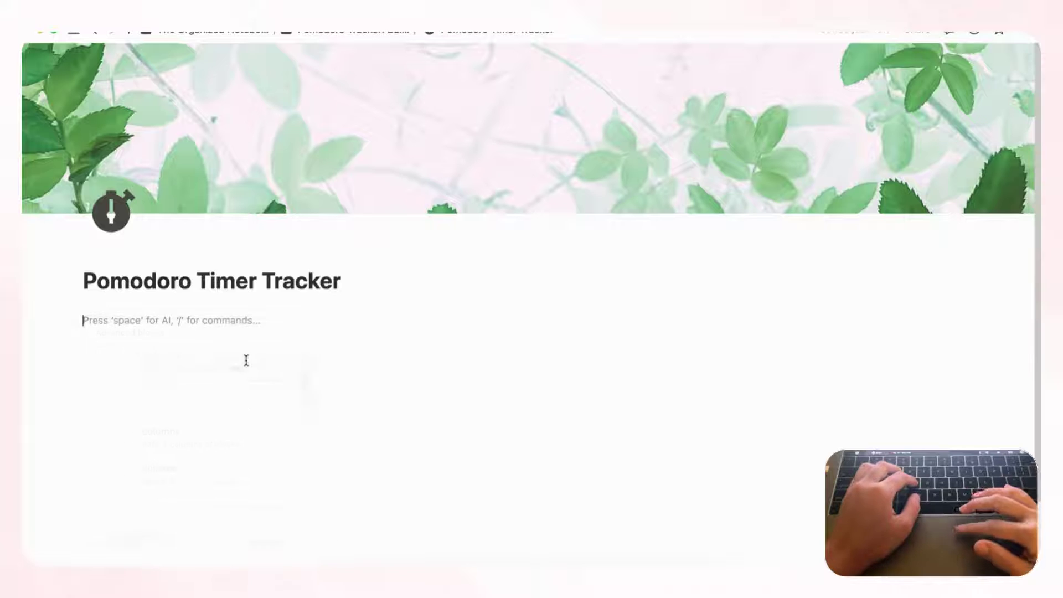
{"action": "type", "text": "po"}
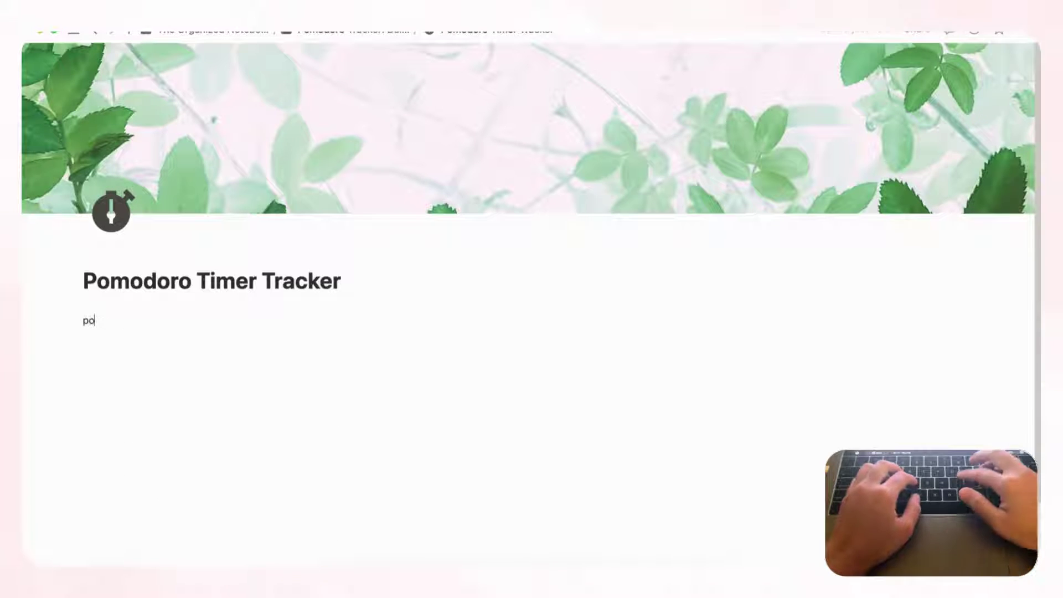
{"action": "type", "text": "modoro timer"}
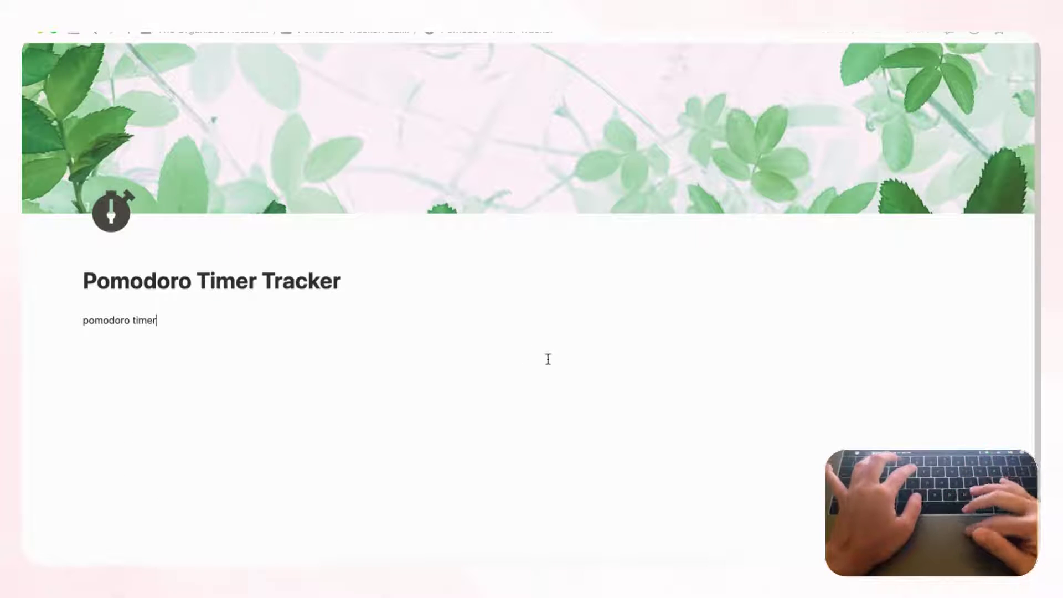
{"action": "left_click", "coordinate": [563, 317]}
{"action": "type", "text": "Po"}
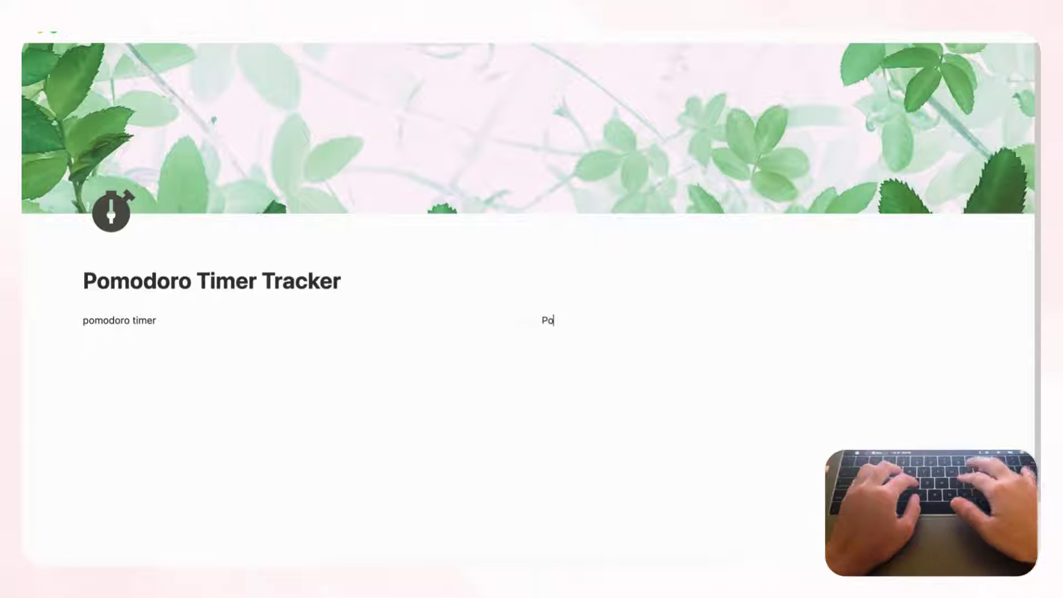
{"action": "type", "text": "modoro tracker"}
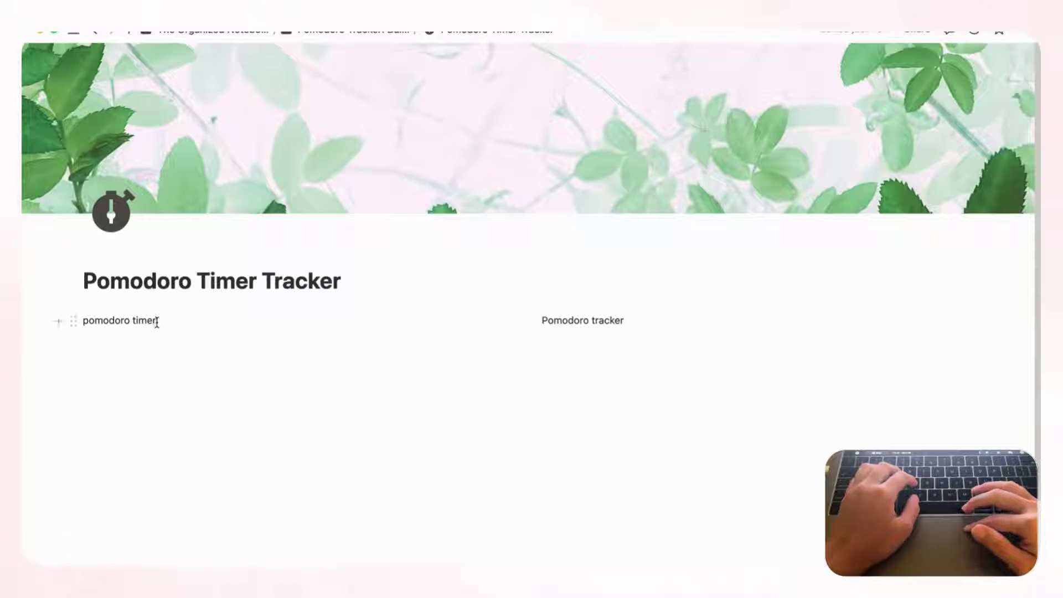
Step: Replace the "pomodoro timer" text in the first column with an empty Embed block
{"action": "left_click_drag", "start_coordinate": [156, 322], "coordinate": [81, 322]}
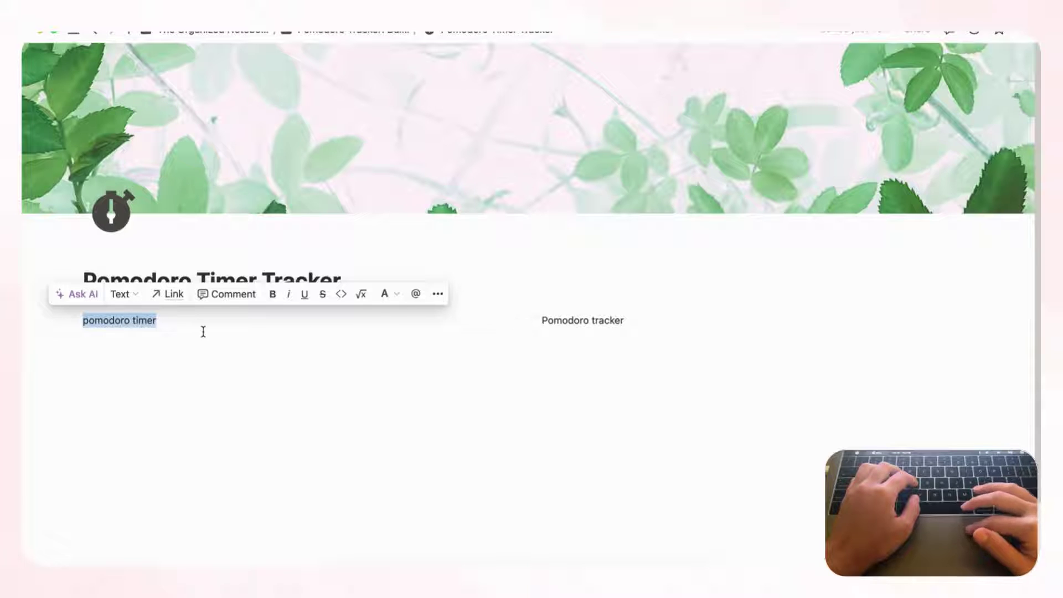
{"action": "key", "text": "BackSpace"}
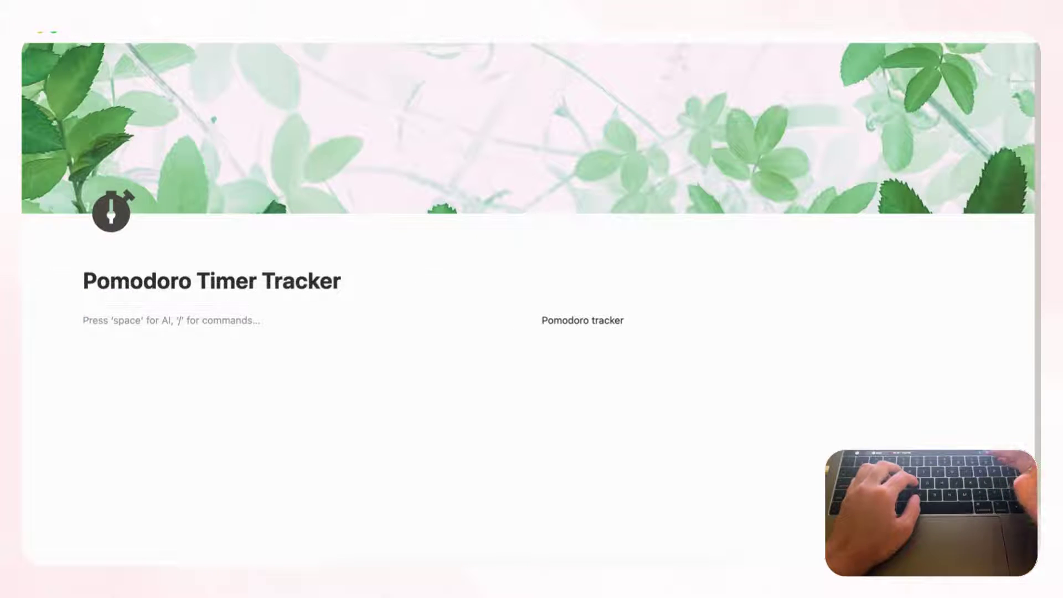
{"action": "type", "text": "/"}
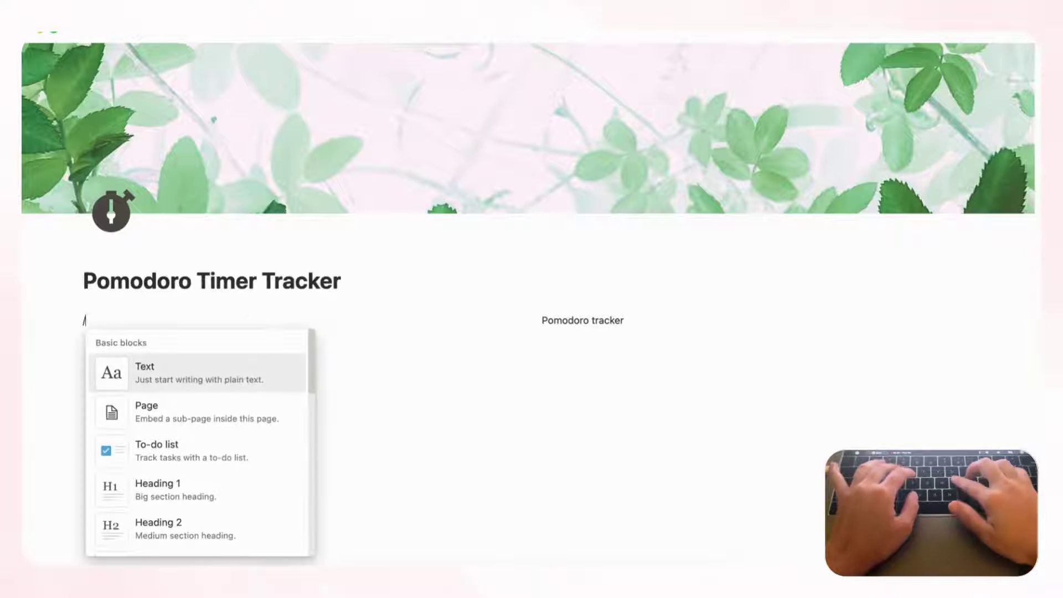
{"action": "type", "text": "embed"}
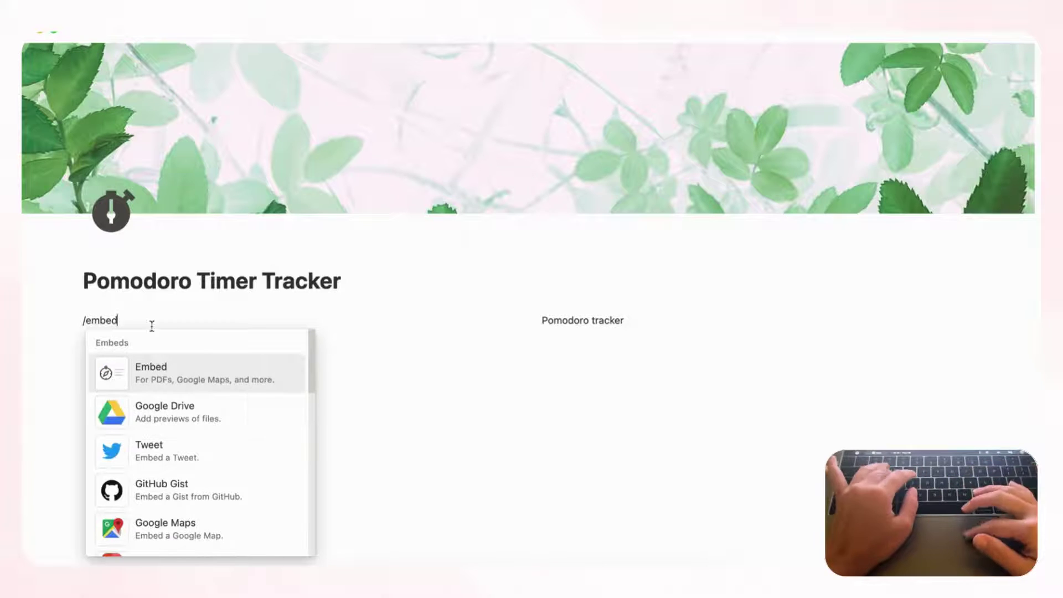
{"action": "left_click", "coordinate": [185, 379]}
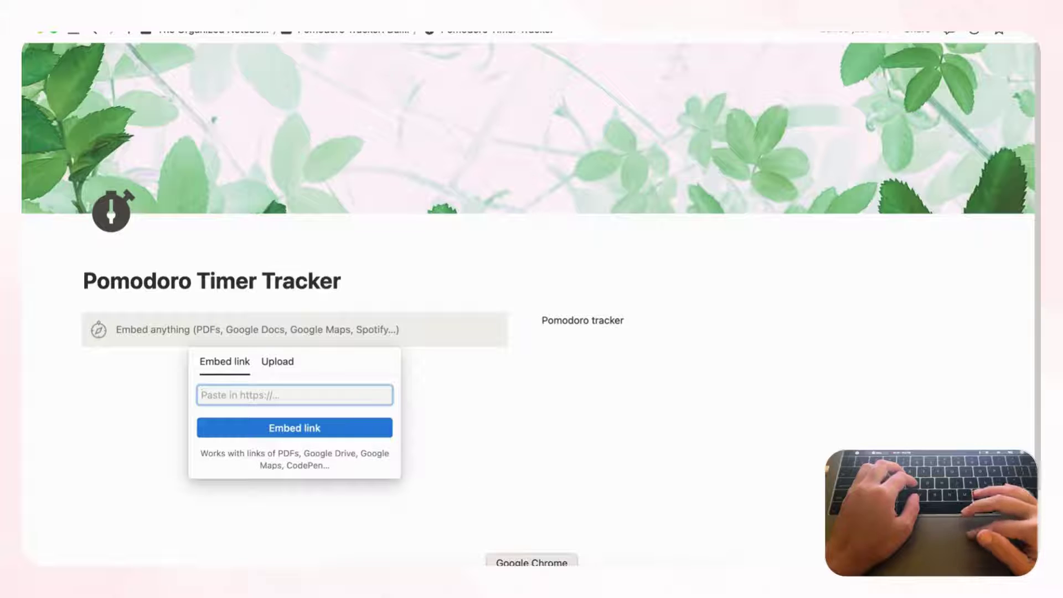
Step: Copy the pomofocus.io address from Google Chrome and embed that link in the Notion page's first column
{"action": "left_click", "coordinate": [531, 581]}
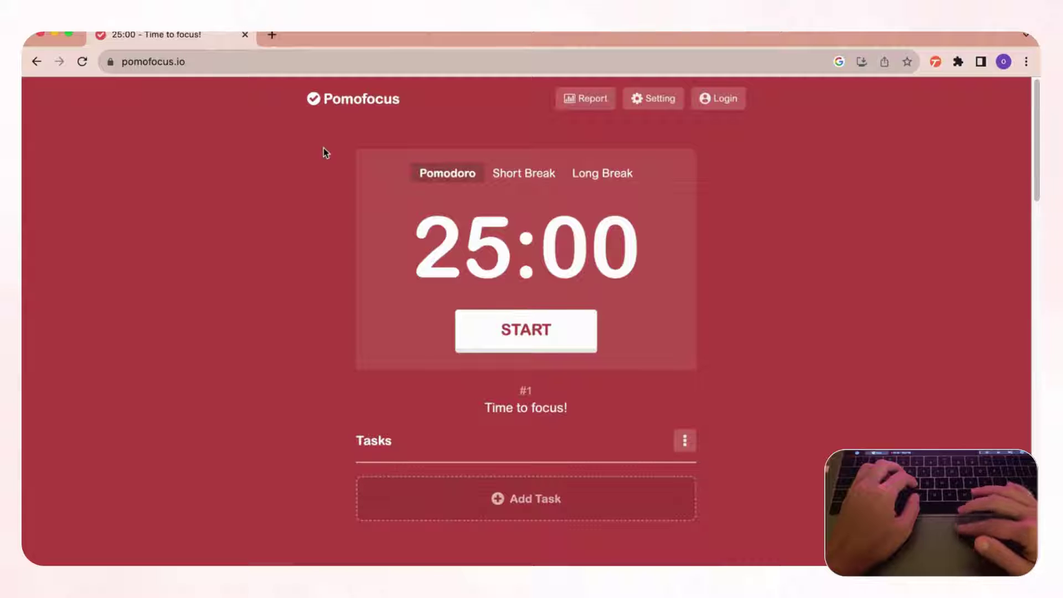
{"action": "left_click", "coordinate": [229, 62]}
{"action": "key", "text": "super+c"}
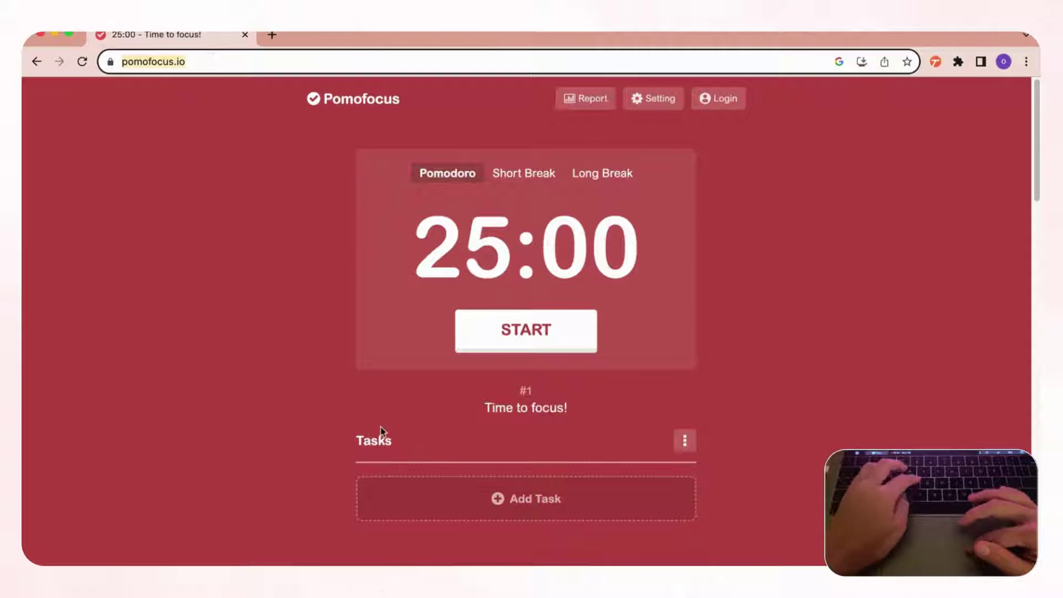
{"action": "key", "text": "super+Tab"}
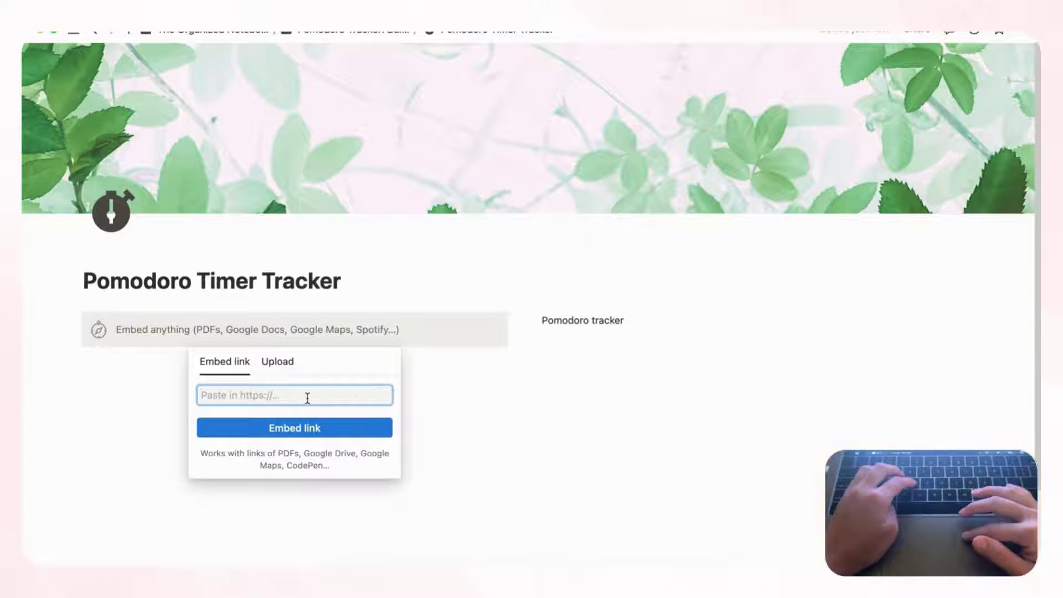
{"action": "key", "text": "super+v"}
{"action": "left_click", "coordinate": [307, 429]}
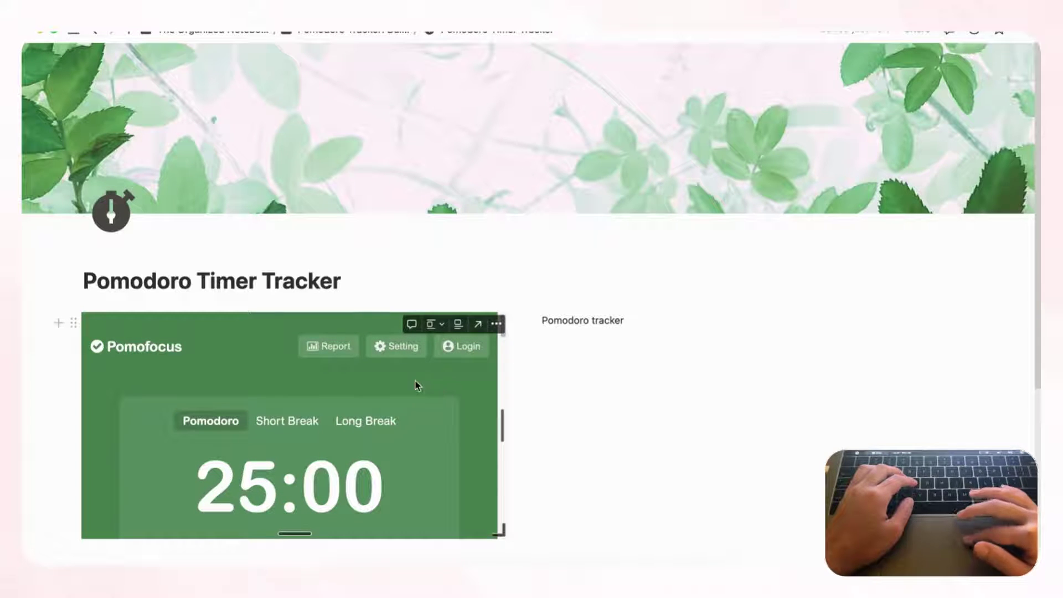
Step: Look through the embedded Pomofocus timer's settings for timer, sound and theme options, then close them
{"action": "left_click", "coordinate": [398, 347]}
{"action": "scroll", "coordinate": [399, 387], "scroll_direction": "down", "scroll_amount": 2}
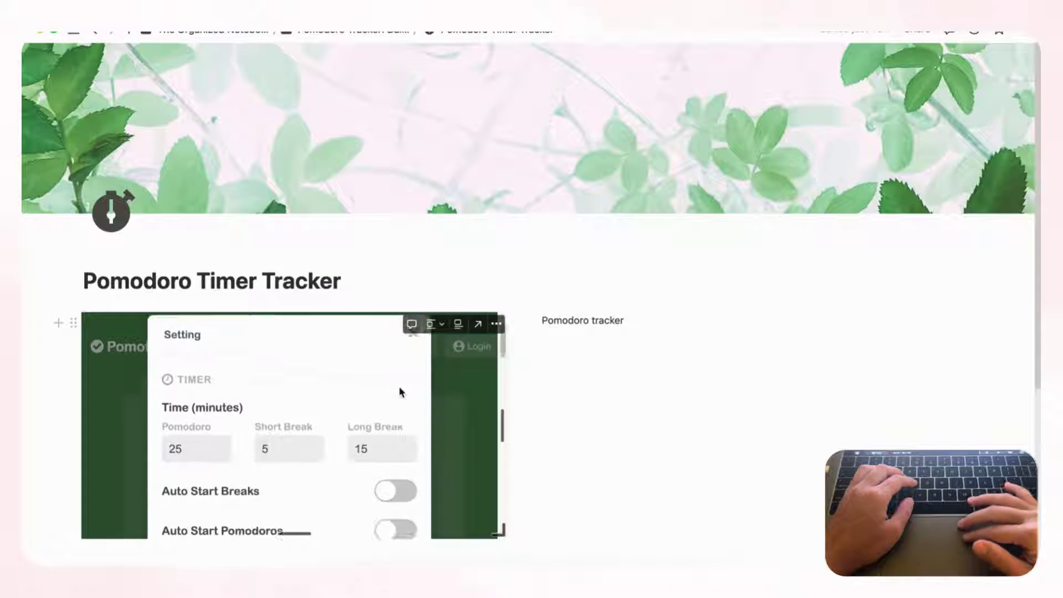
{"action": "scroll", "coordinate": [401, 392], "scroll_direction": "down", "scroll_amount": 8}
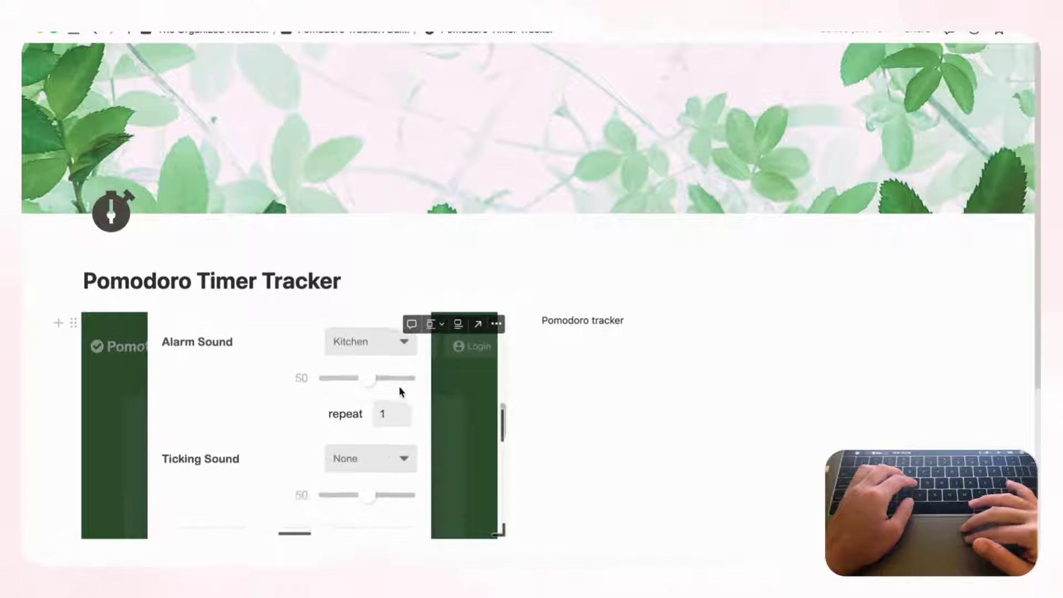
{"action": "scroll", "coordinate": [400, 391], "scroll_direction": "down", "scroll_amount": 5}
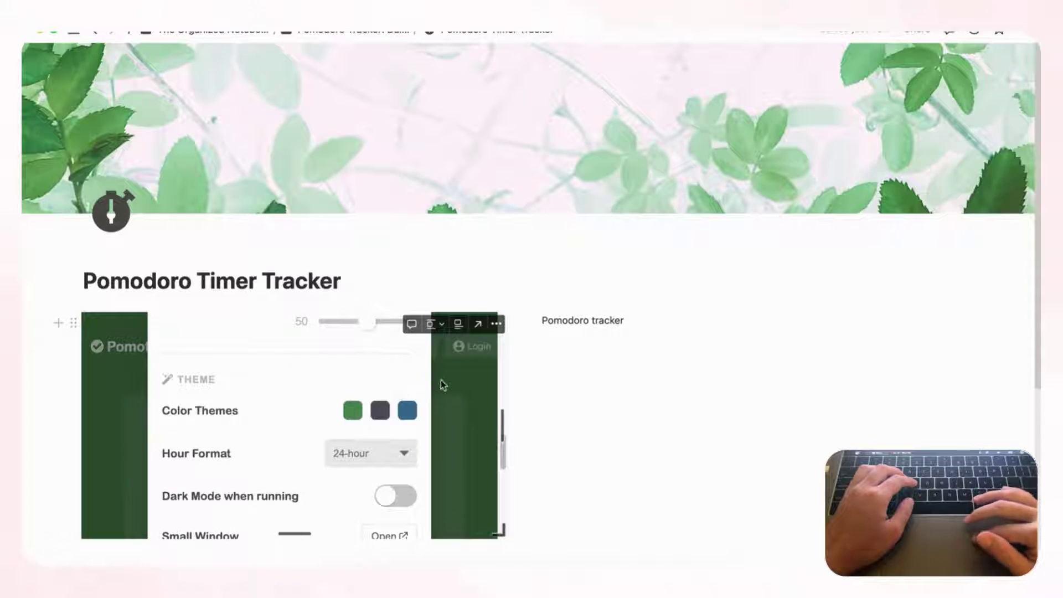
{"action": "left_click", "coordinate": [450, 385]}
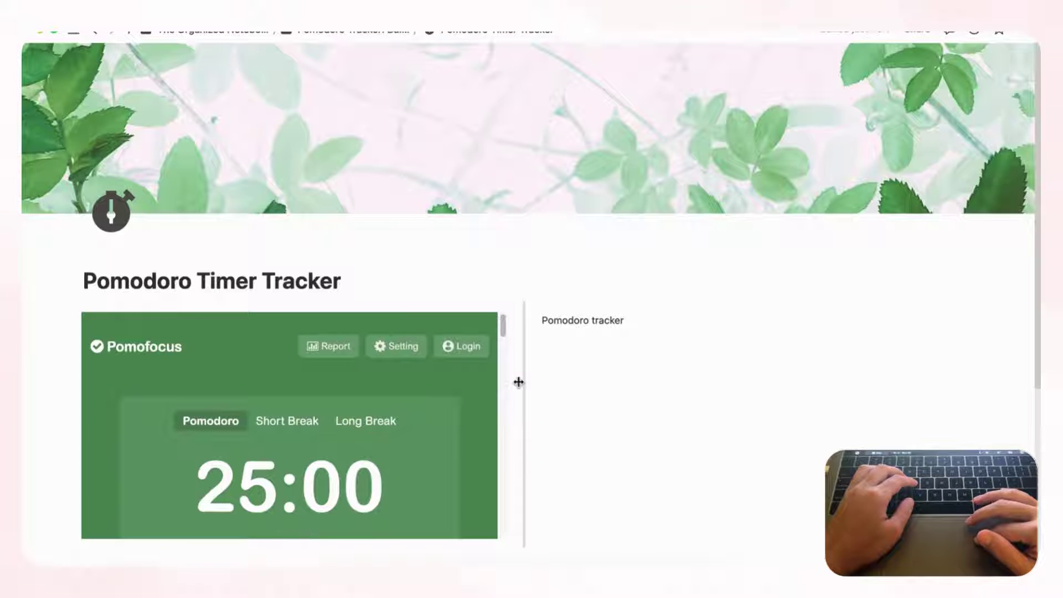
Step: Narrow the first column to about the page title's width, with the embedded timer framed on its countdown and START button
{"action": "left_click_drag", "start_coordinate": [518, 382], "coordinate": [409, 383]}
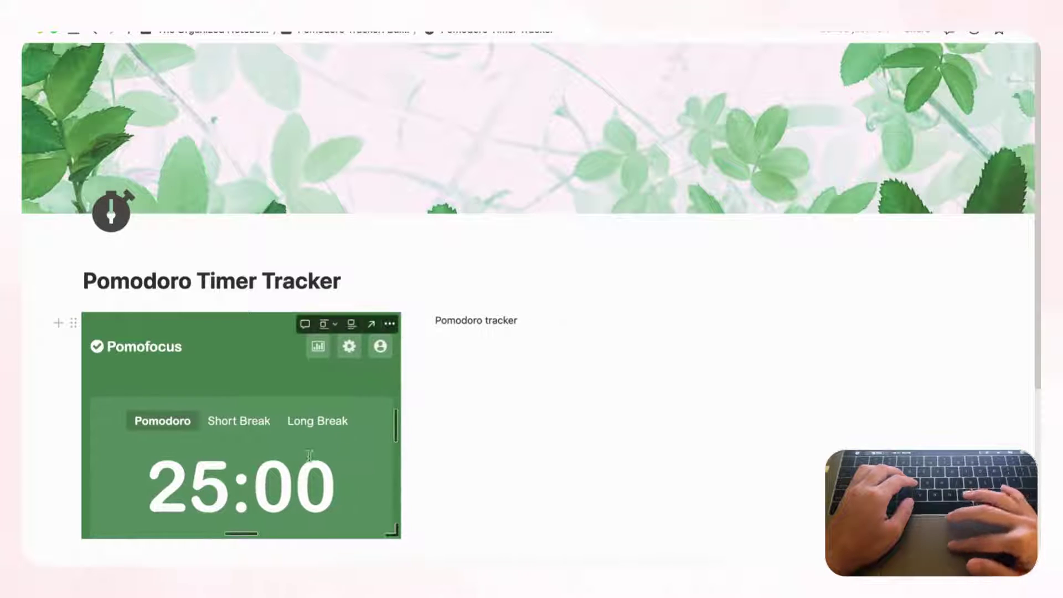
{"action": "scroll", "coordinate": [315, 430], "scroll_direction": "down", "scroll_amount": 3}
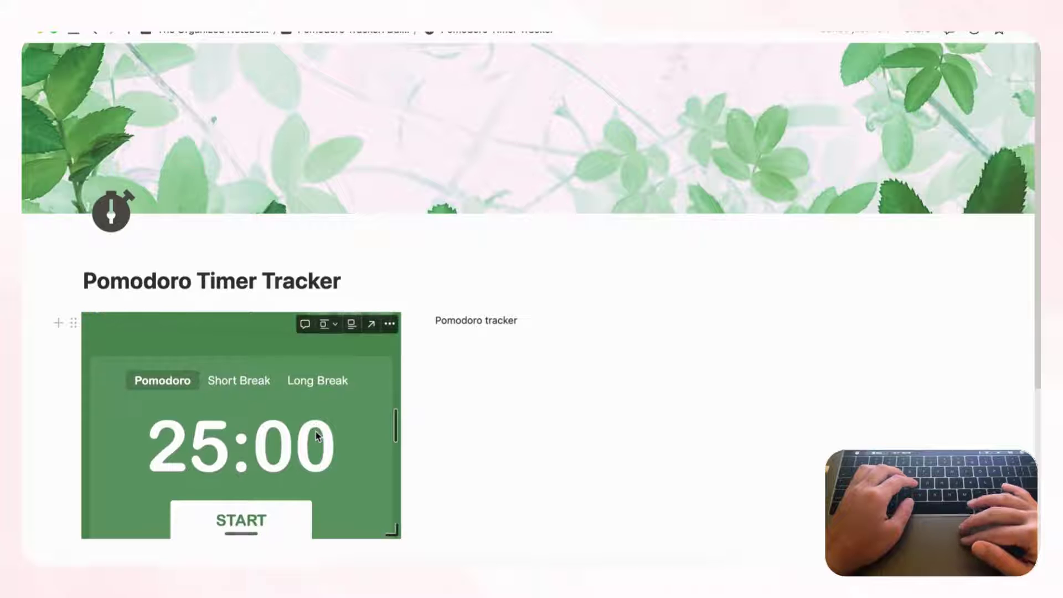
{"action": "scroll", "coordinate": [317, 435], "scroll_direction": "down", "scroll_amount": 1}
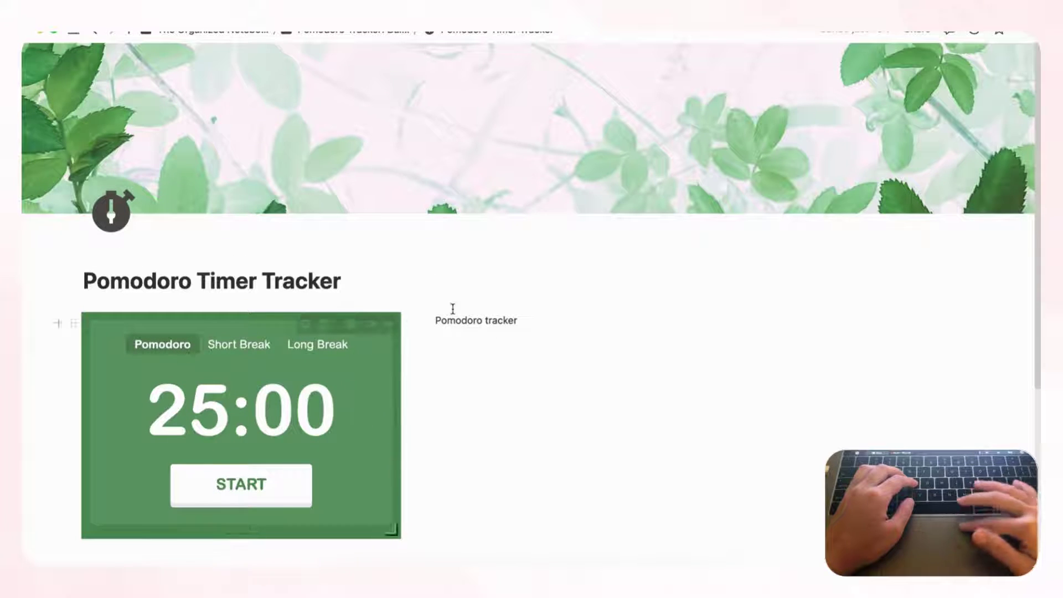
{"action": "left_click_drag", "start_coordinate": [416, 360], "coordinate": [367, 362]}
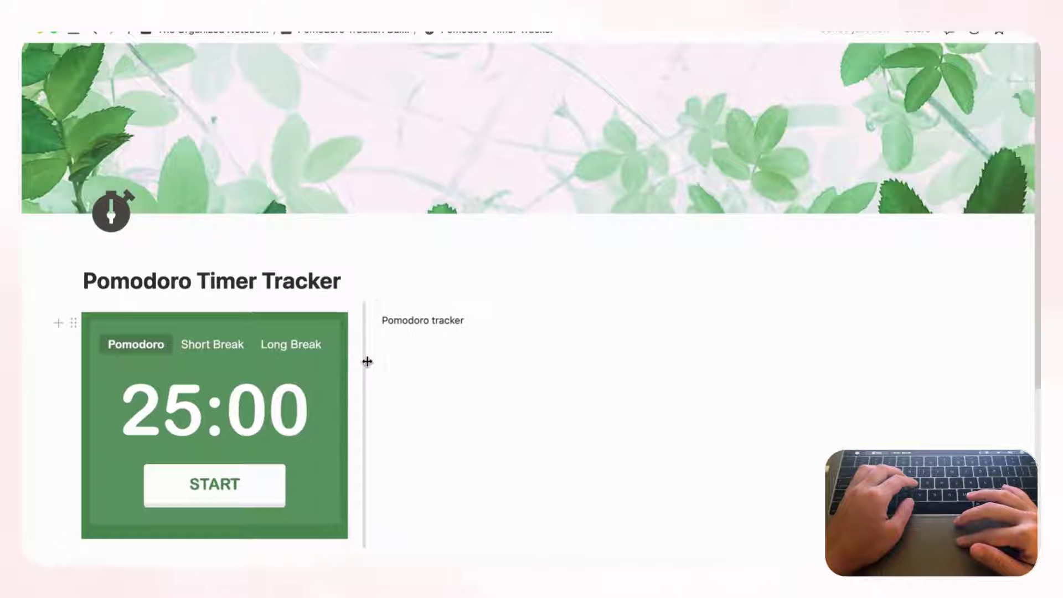
Step: Replace the "Pomodoro tracker" text in the second column with a gallery view of a new database named "Pomodoro Tasks"
{"action": "triple_click", "coordinate": [407, 319]}
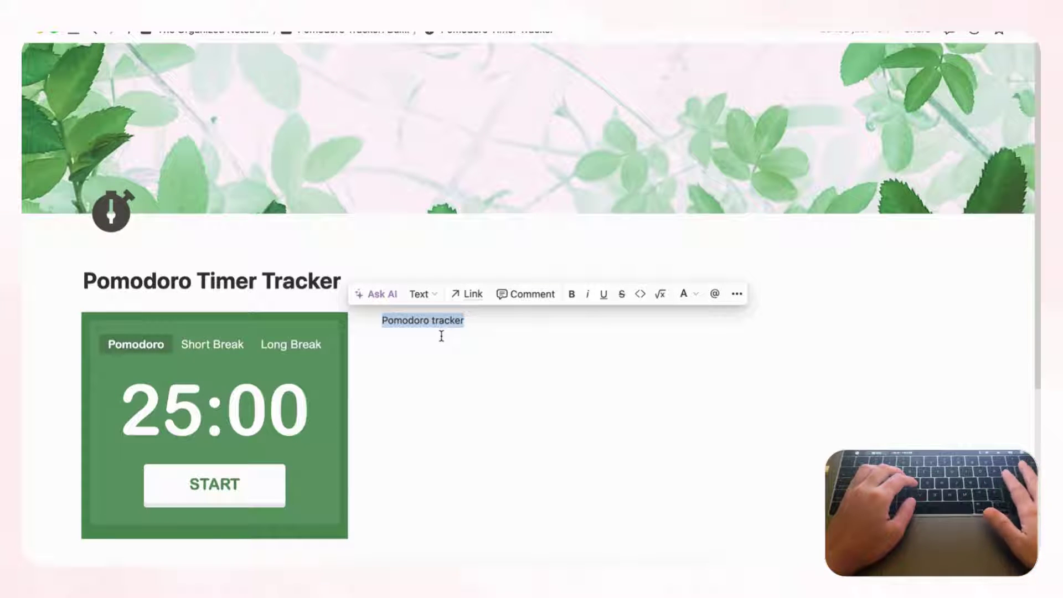
{"action": "key", "text": "BackSpace"}
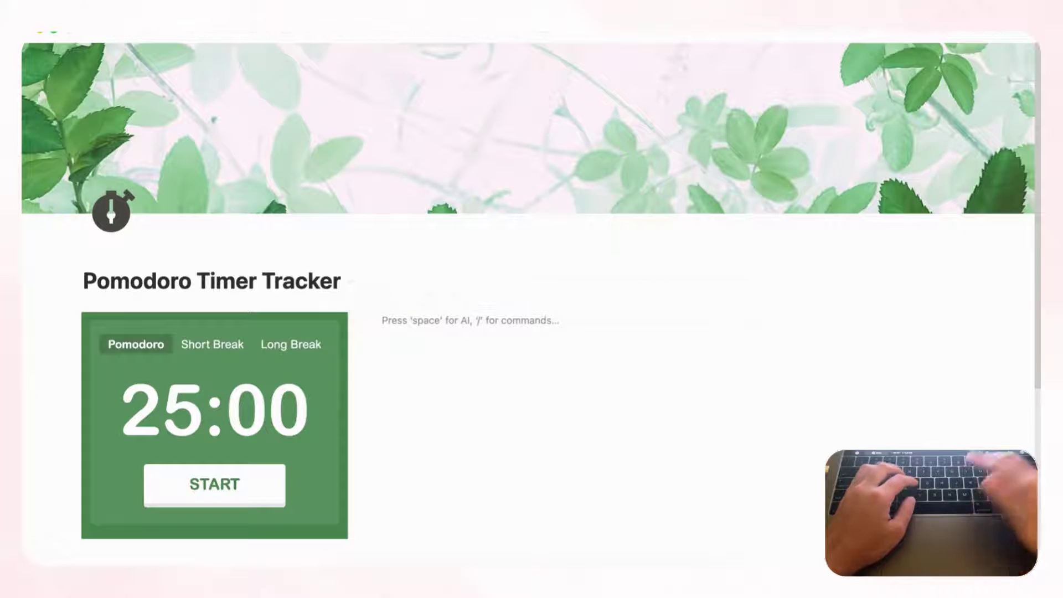
{"action": "type", "text": "/galler"}
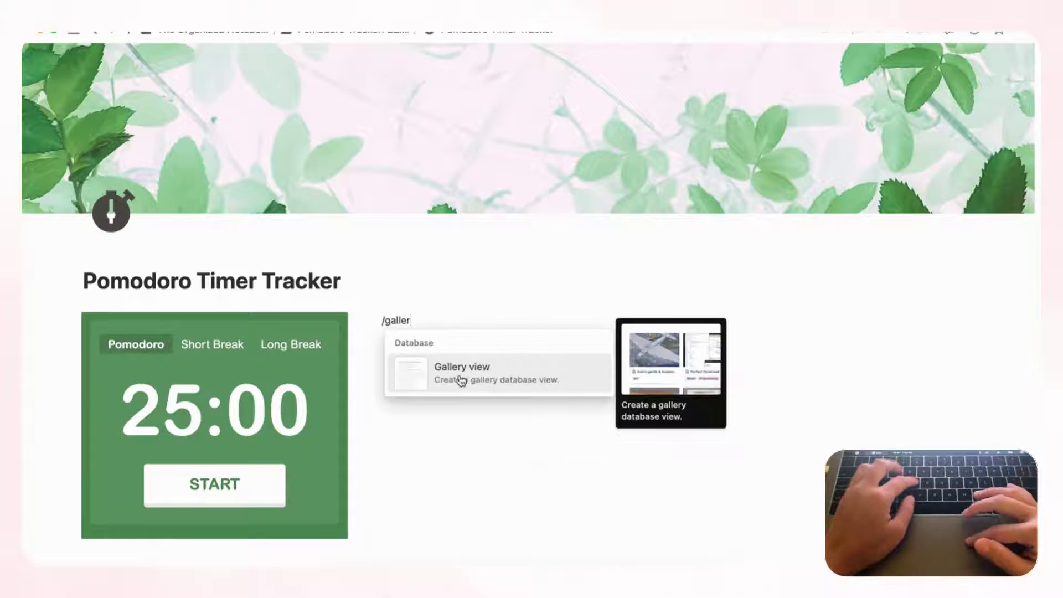
{"action": "left_click", "coordinate": [453, 372]}
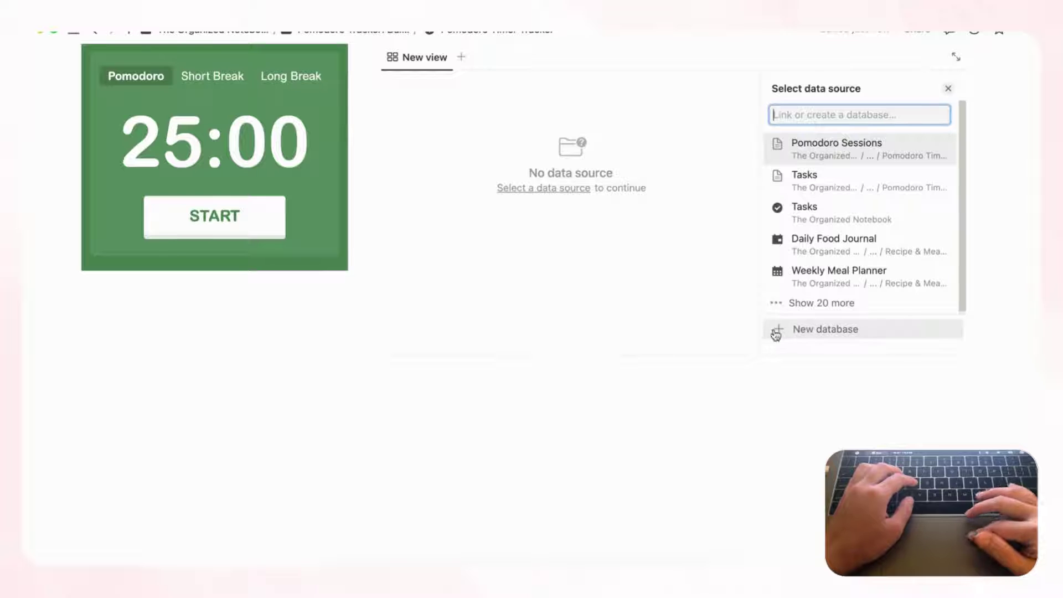
{"action": "left_click", "coordinate": [797, 332]}
{"action": "scroll", "coordinate": [733, 275], "scroll_direction": "up", "scroll_amount": 3}
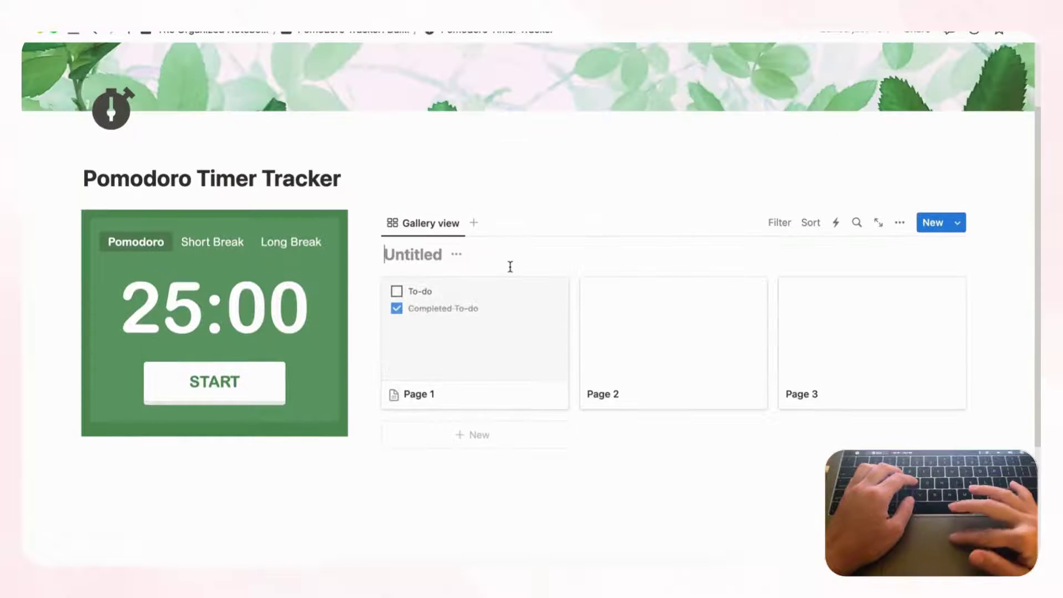
{"action": "type", "text": "Pom"}
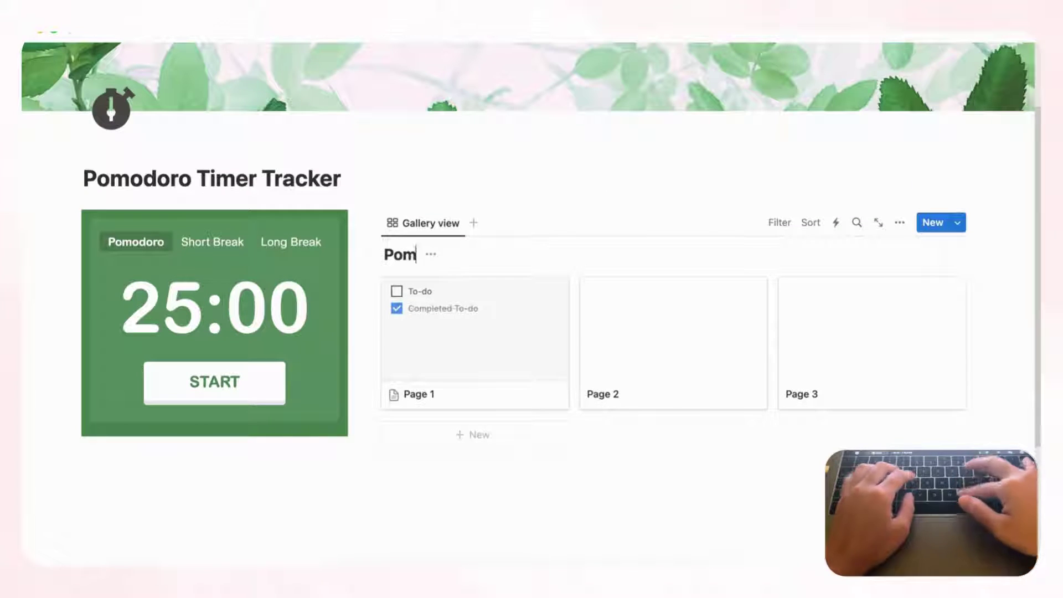
{"action": "type", "text": "odoro Tasks"}
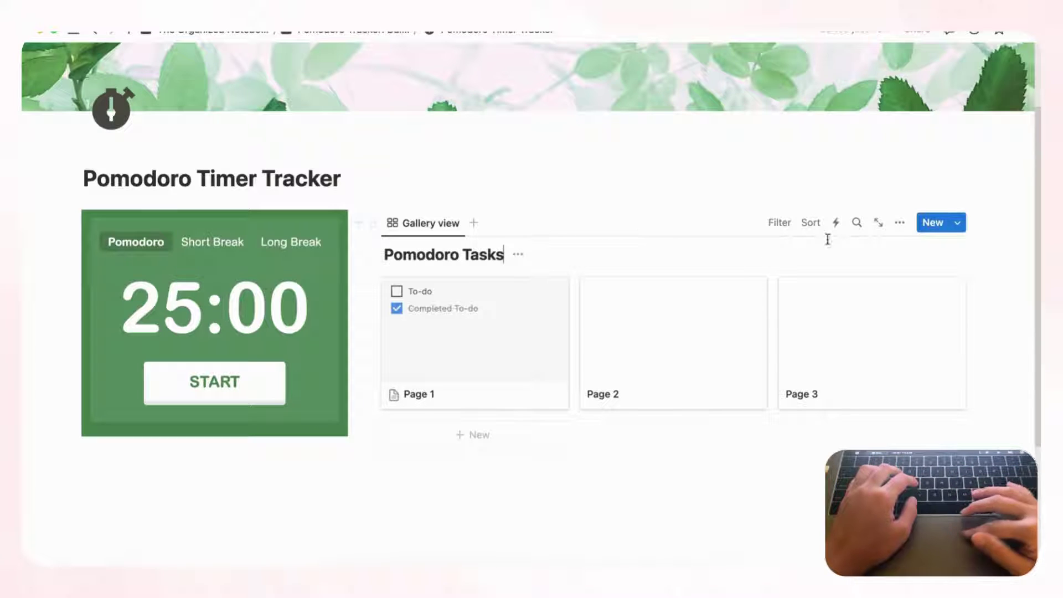
Step: In the gallery's layout, hide the database title, set the card preview to None and the card size to Small
{"action": "left_click", "coordinate": [899, 227]}
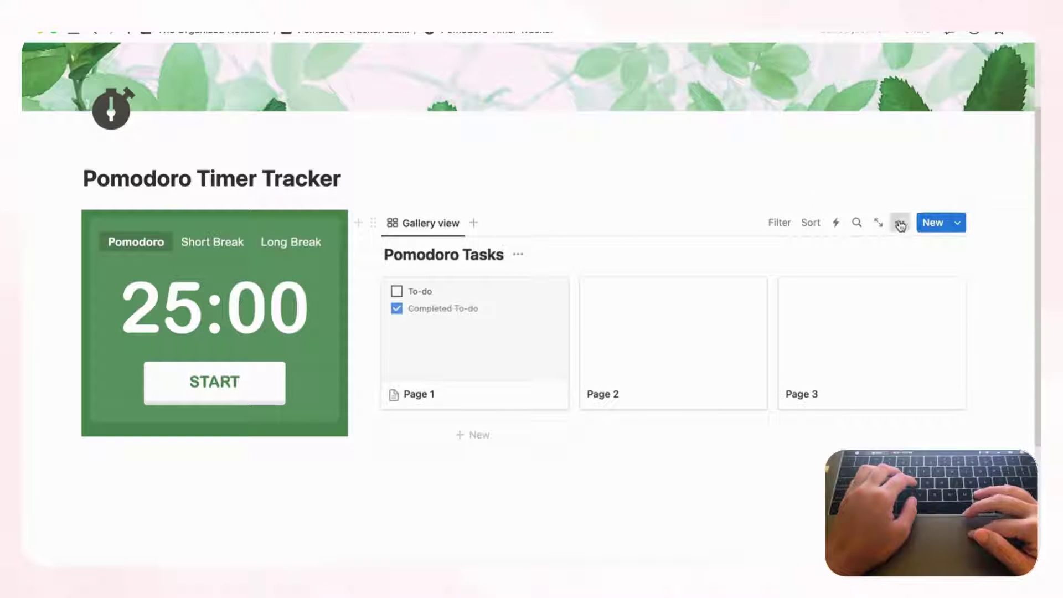
{"action": "left_click", "coordinate": [876, 318]}
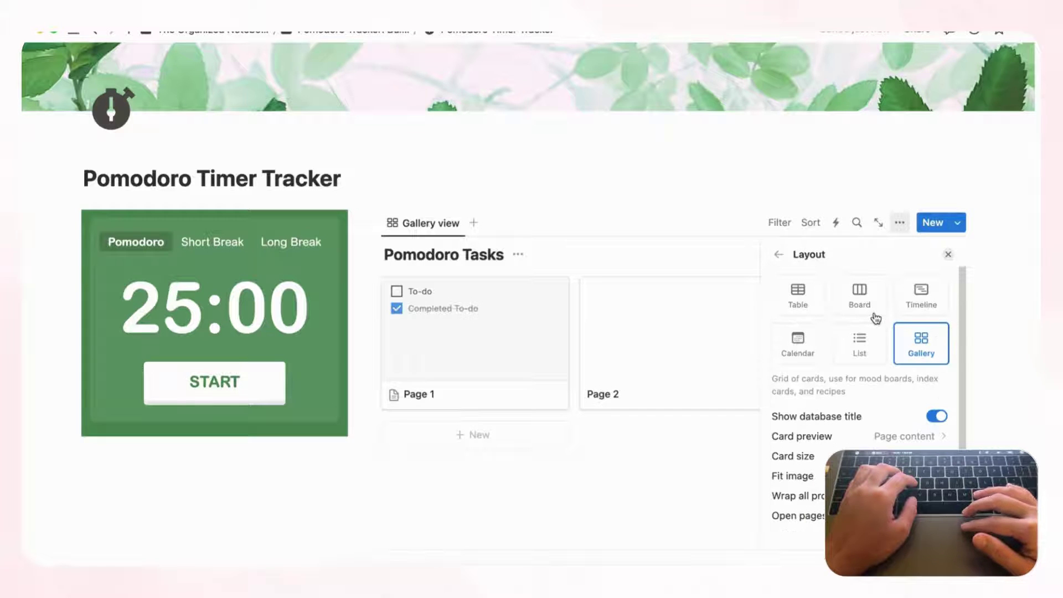
{"action": "left_click", "coordinate": [940, 420]}
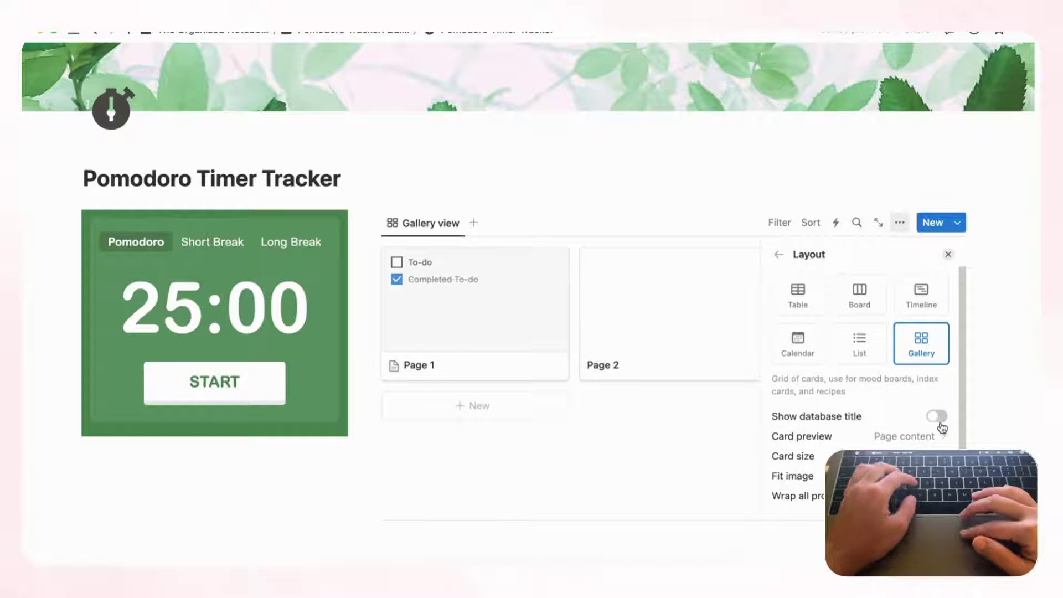
{"action": "left_click", "coordinate": [928, 439]}
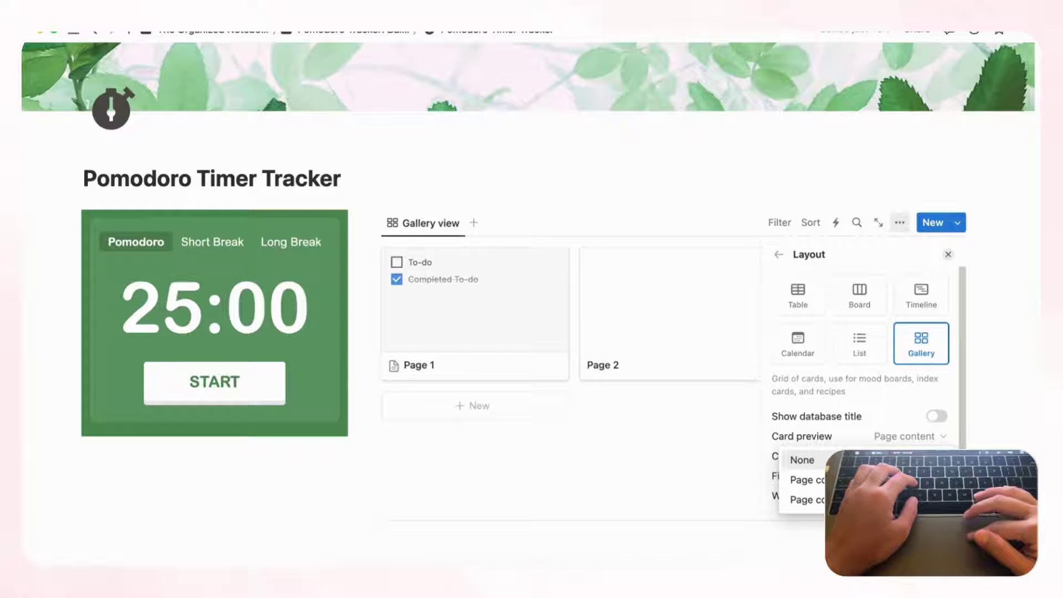
{"action": "left_click", "coordinate": [802, 460]}
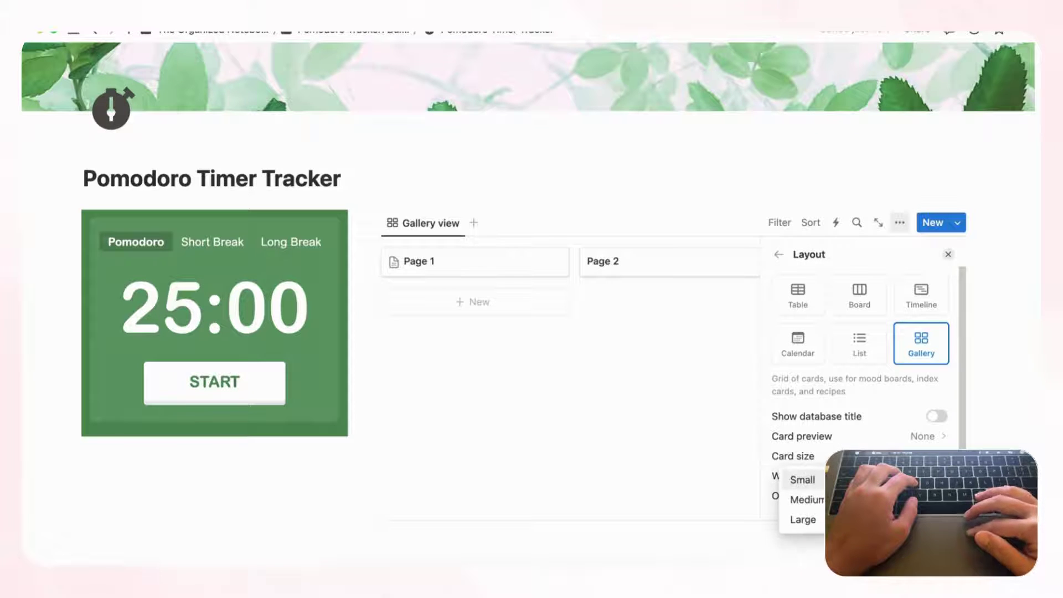
{"action": "key", "text": "Down"}
{"action": "key", "text": "Up"}
{"action": "key", "text": "Return"}
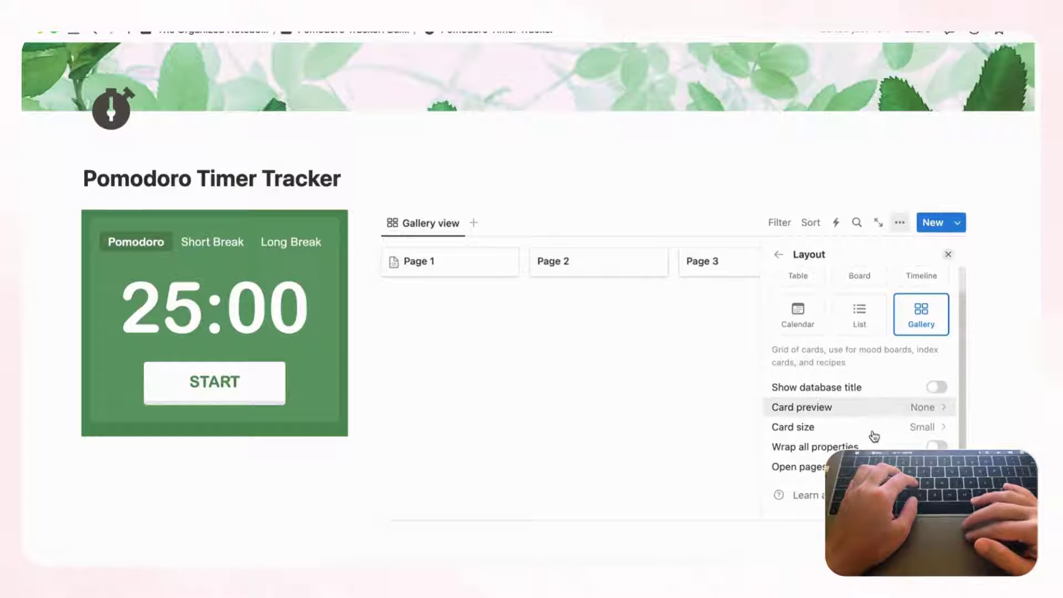
{"action": "left_click", "coordinate": [781, 256]}
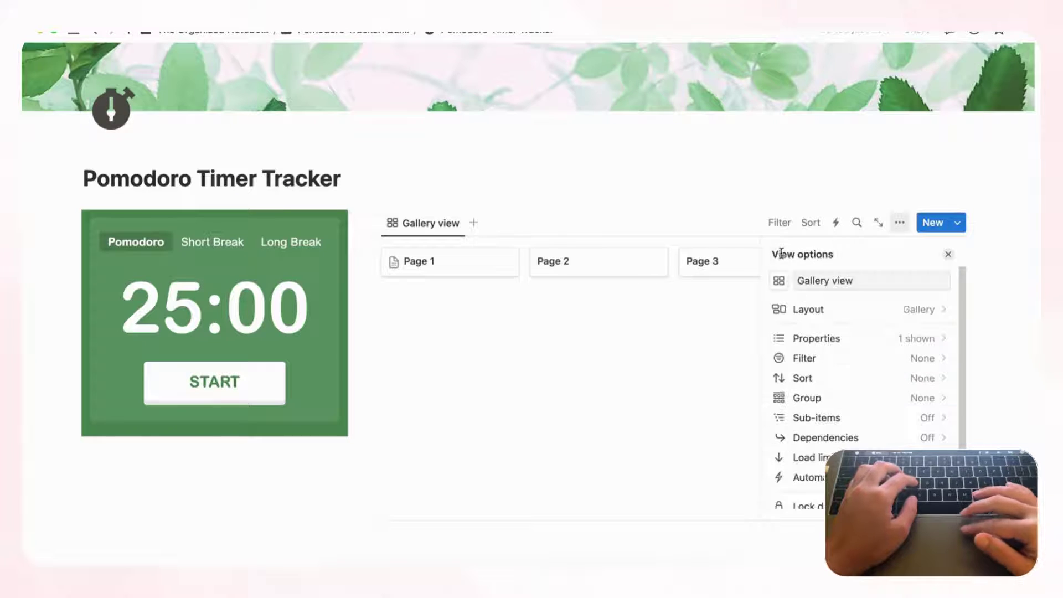
{"action": "left_click", "coordinate": [949, 254]}
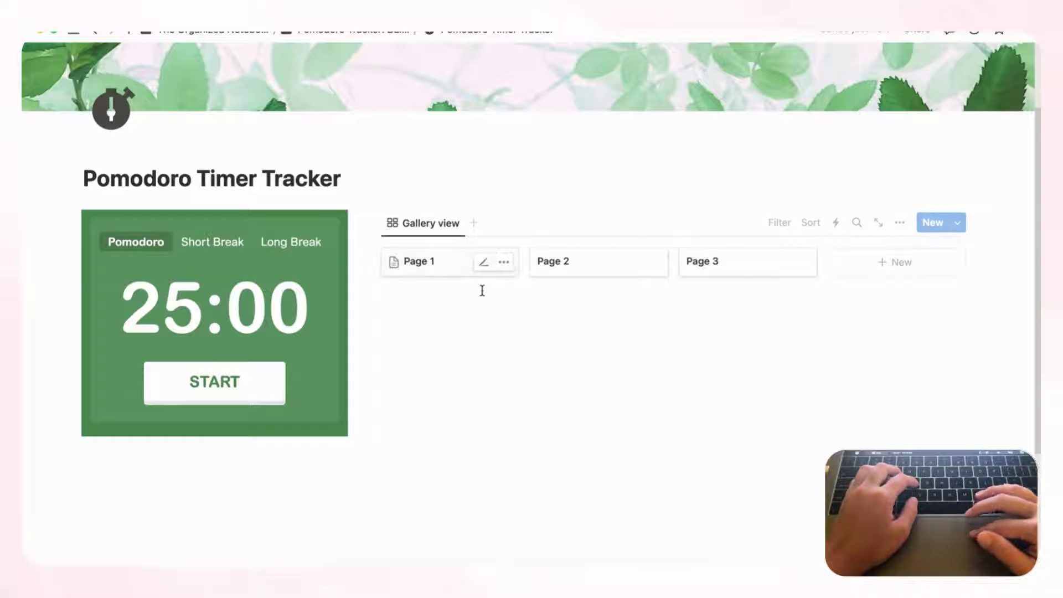
Step: Open the Page 1 card, clear its to-do content and rename the page "Write an Essay"
{"action": "left_click", "coordinate": [440, 271]}
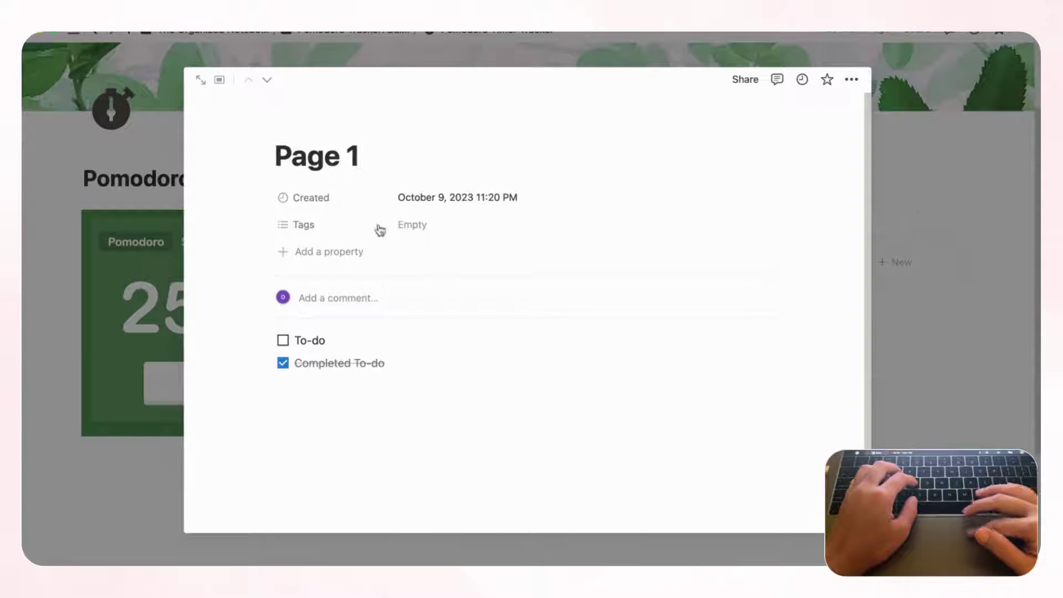
{"action": "left_click_drag", "start_coordinate": [227, 332], "coordinate": [328, 367]}
{"action": "key", "text": "BackSpace"}
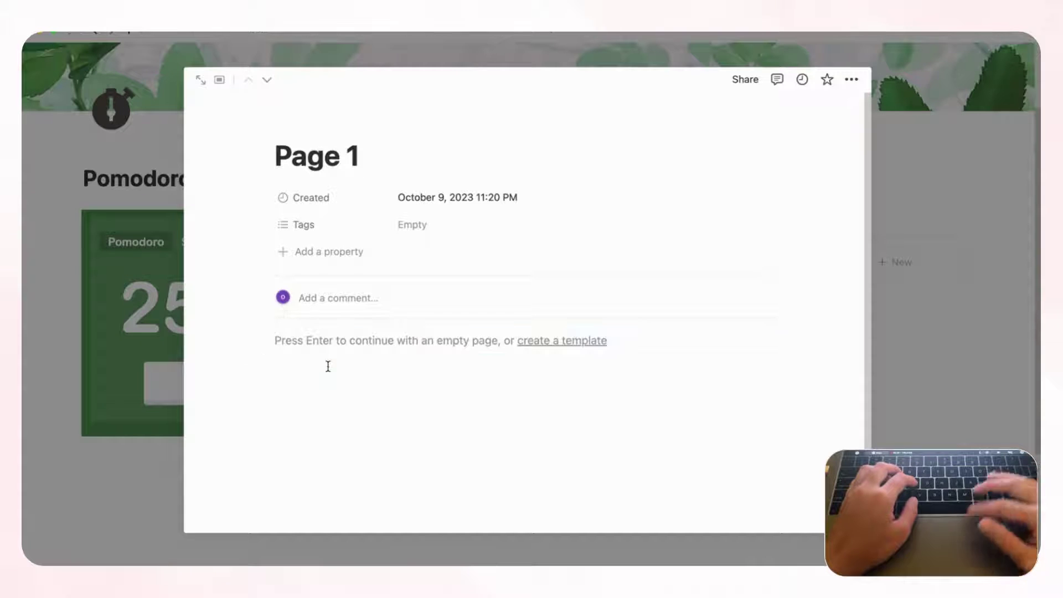
{"action": "key", "text": "BackSpace"}
{"action": "key", "text": "BackSpace"}
{"action": "key", "text": "BackSpace"}
{"action": "key", "text": "BackSpace"}
{"action": "key", "text": "BackSpace"}
{"action": "key", "text": "BackSpace"}
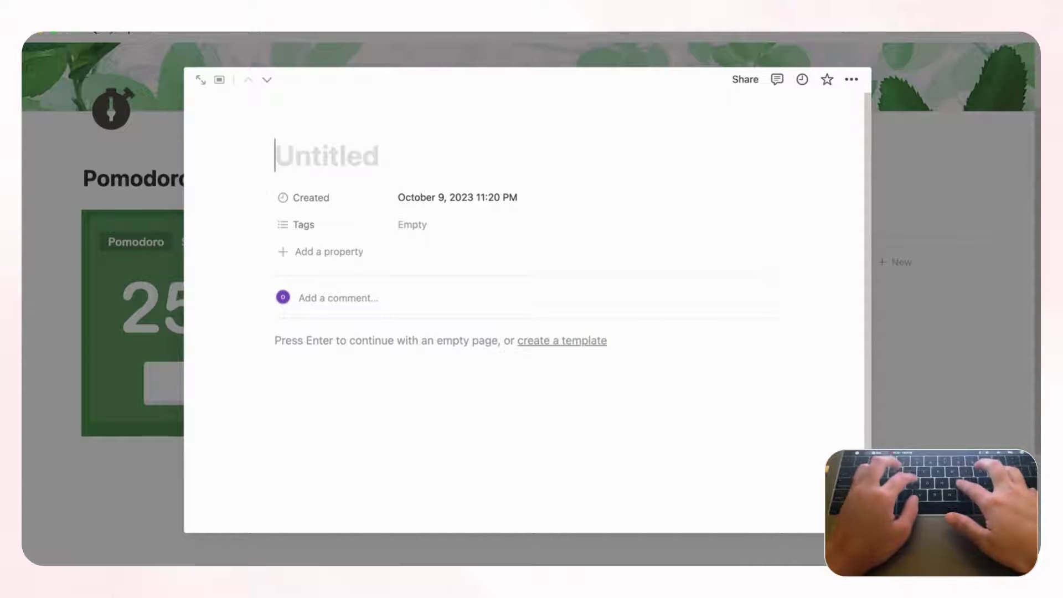
{"action": "type", "text": "Write an Essay"}
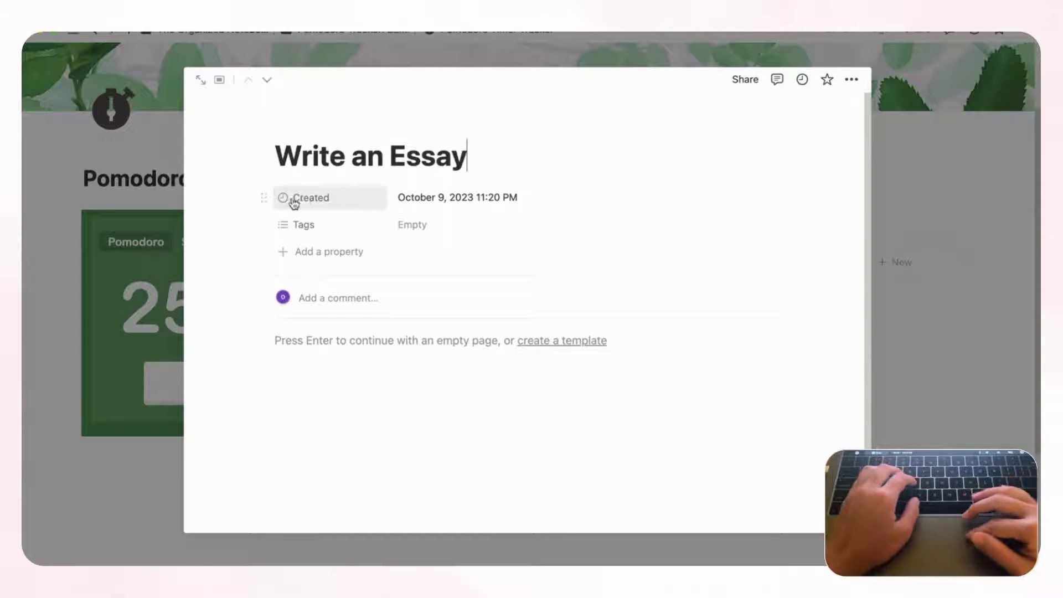
Step: Delete the Created and Tags properties from the Pomodoro Tasks database
{"action": "left_click", "coordinate": [263, 198]}
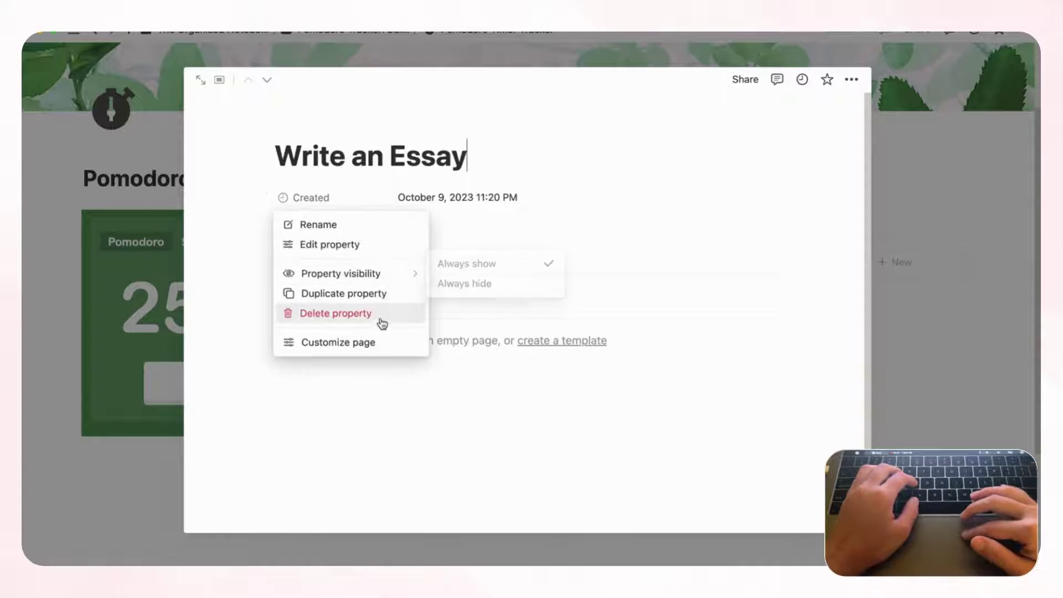
{"action": "left_click", "coordinate": [381, 313]}
{"action": "left_click", "coordinate": [478, 305]}
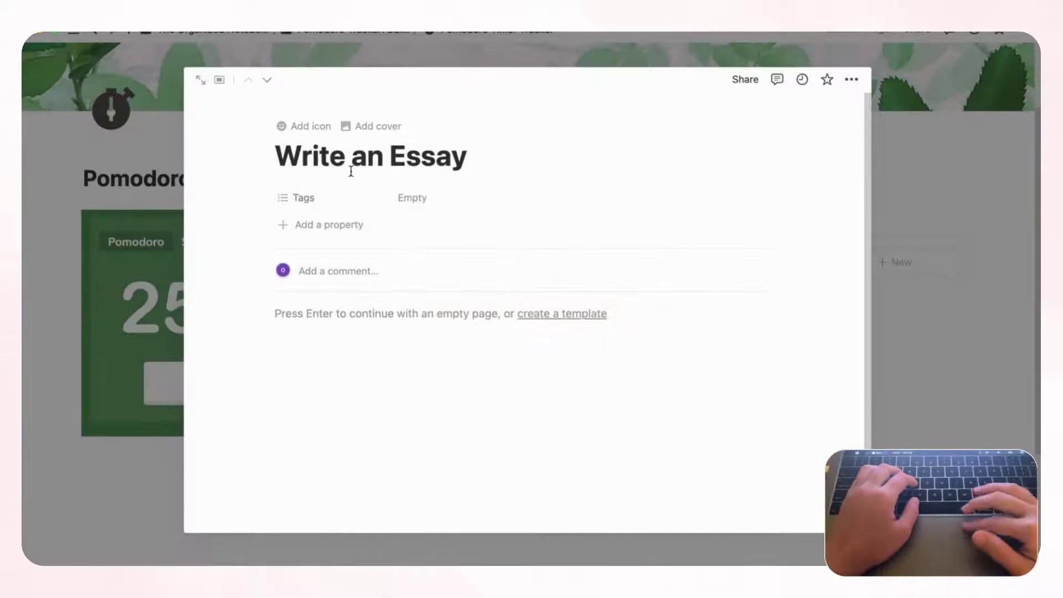
{"action": "left_click", "coordinate": [264, 198]}
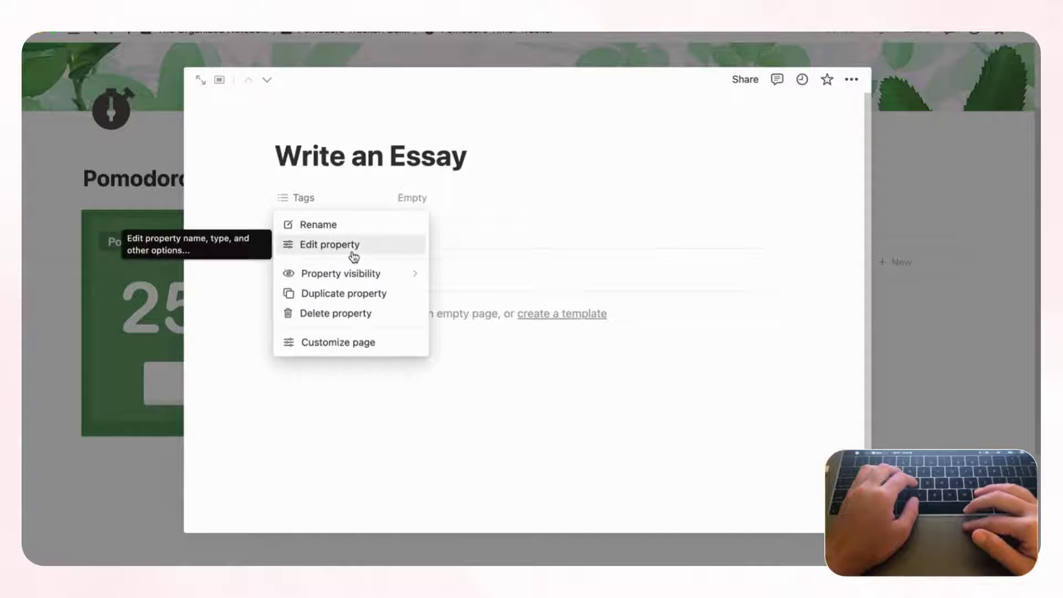
{"action": "left_click", "coordinate": [368, 314]}
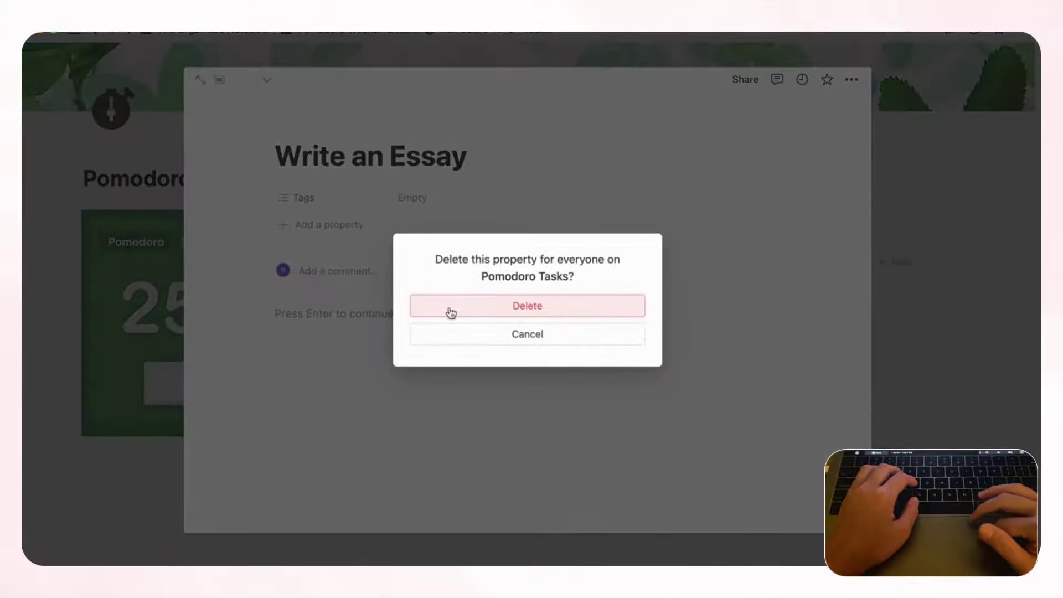
{"action": "left_click", "coordinate": [546, 314]}
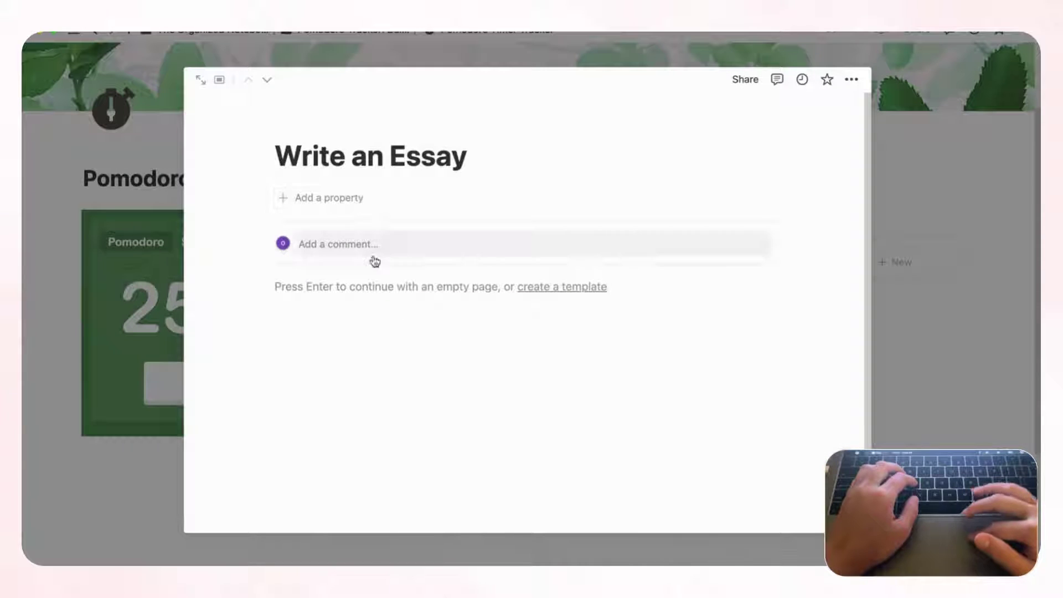
Step: Add a checkbox property named "Done?" to the essay page and return to the tracker page
{"action": "left_click", "coordinate": [341, 199]}
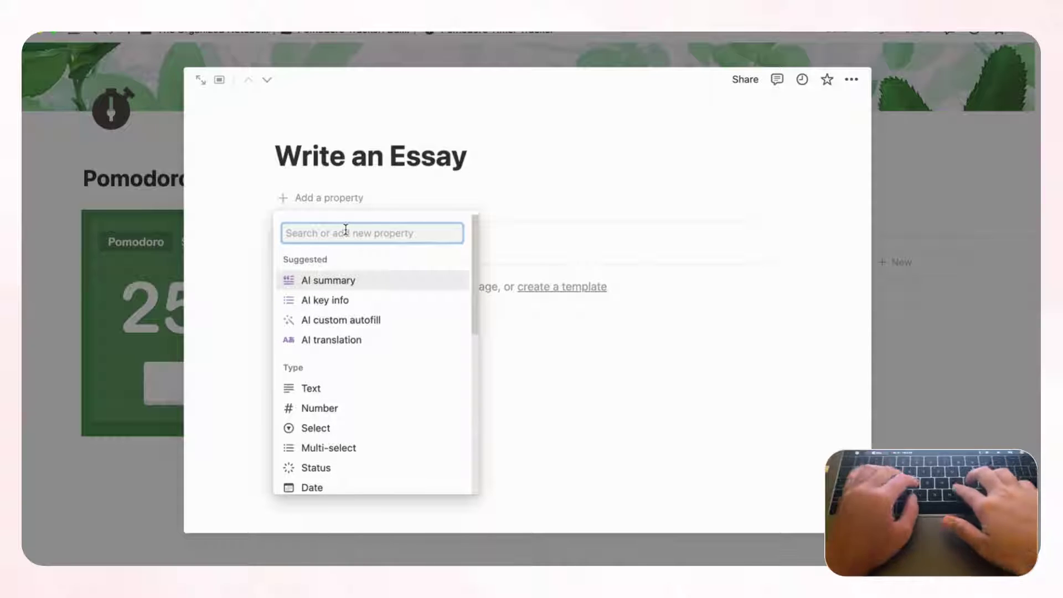
{"action": "type", "text": "check"}
{"action": "left_click", "coordinate": [355, 279]}
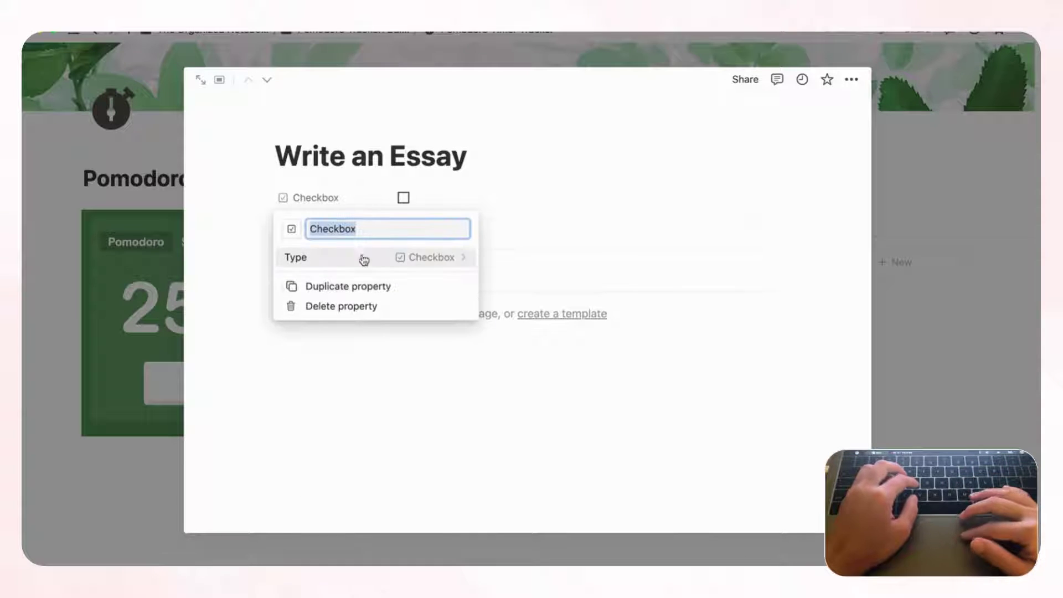
{"action": "key", "text": "BackSpace"}
{"action": "type", "text": "Done?"}
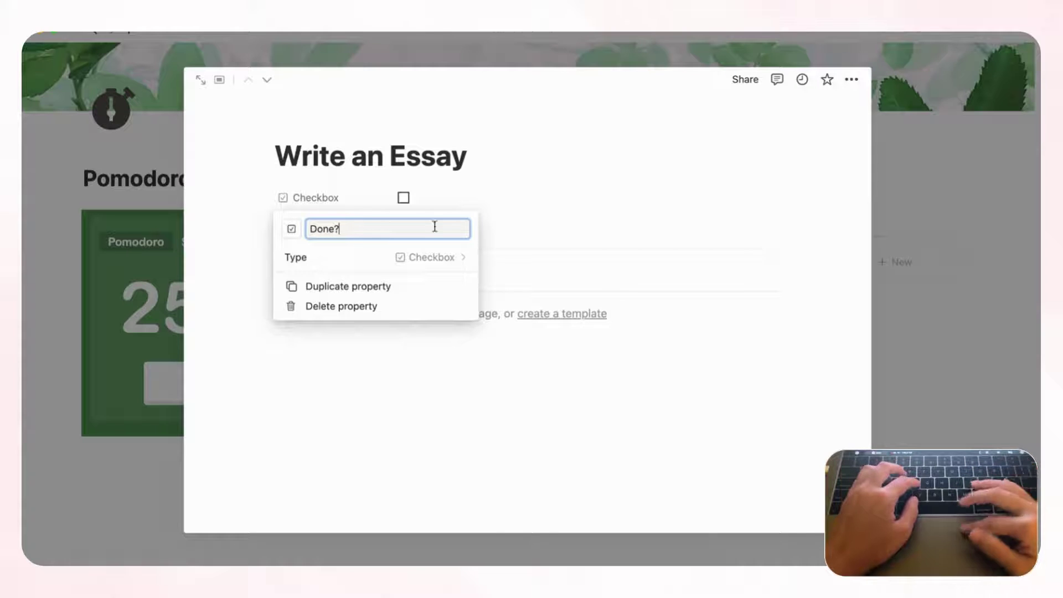
{"action": "left_click", "coordinate": [530, 216]}
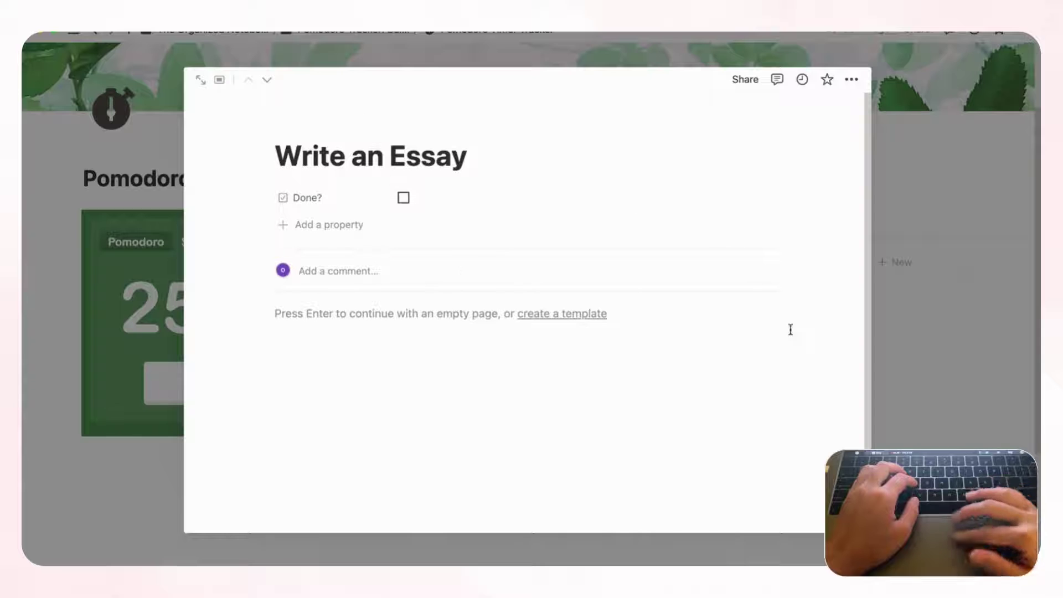
{"action": "left_click", "coordinate": [989, 243]}
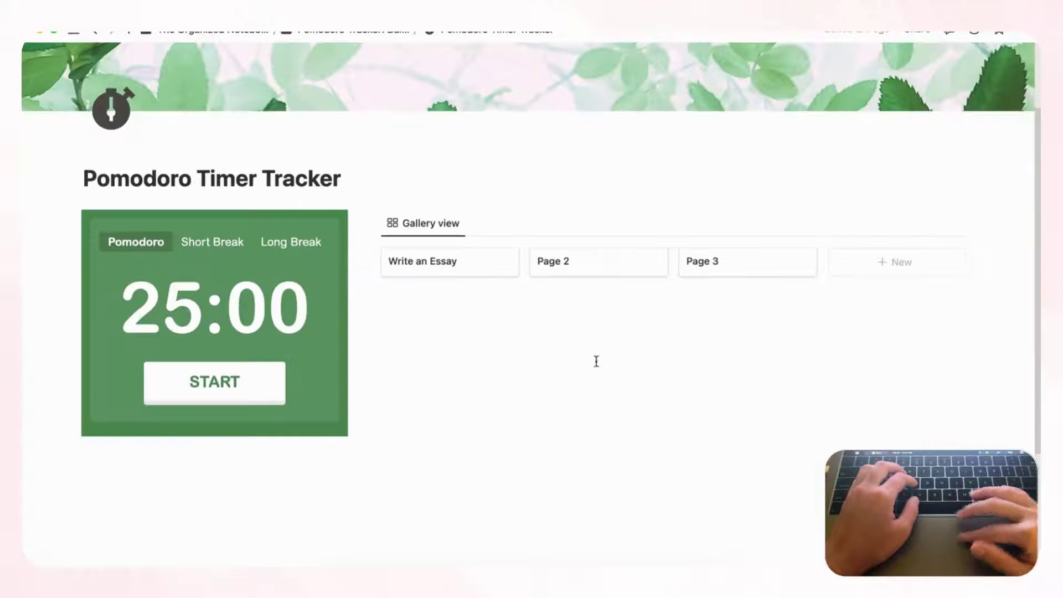
Step: Insert a table view backed by a new database directly below the gallery of Pomodoro tasks
{"action": "left_click", "coordinate": [361, 223]}
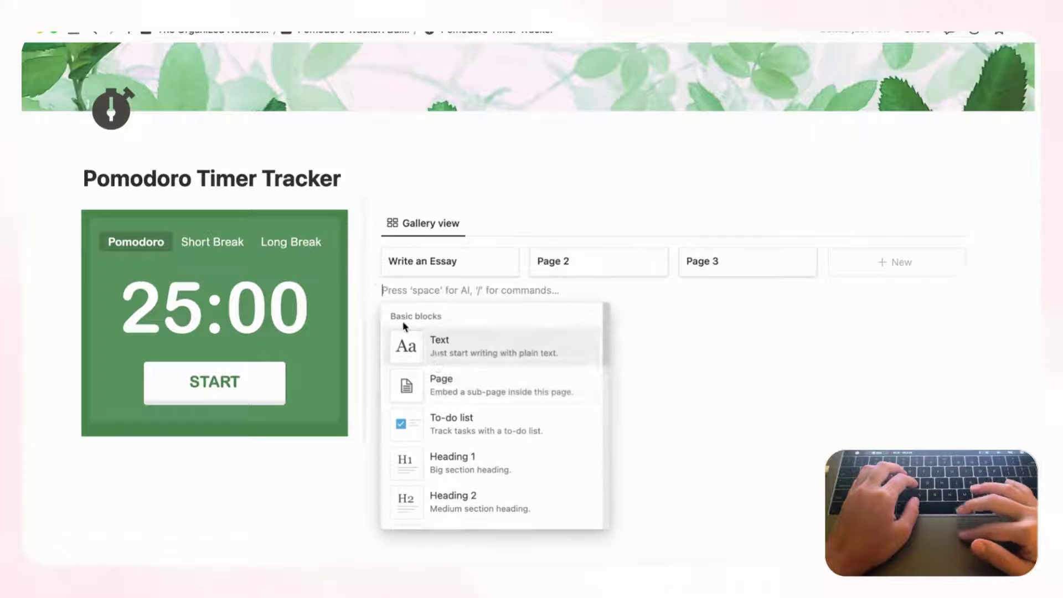
{"action": "left_click", "coordinate": [408, 289]}
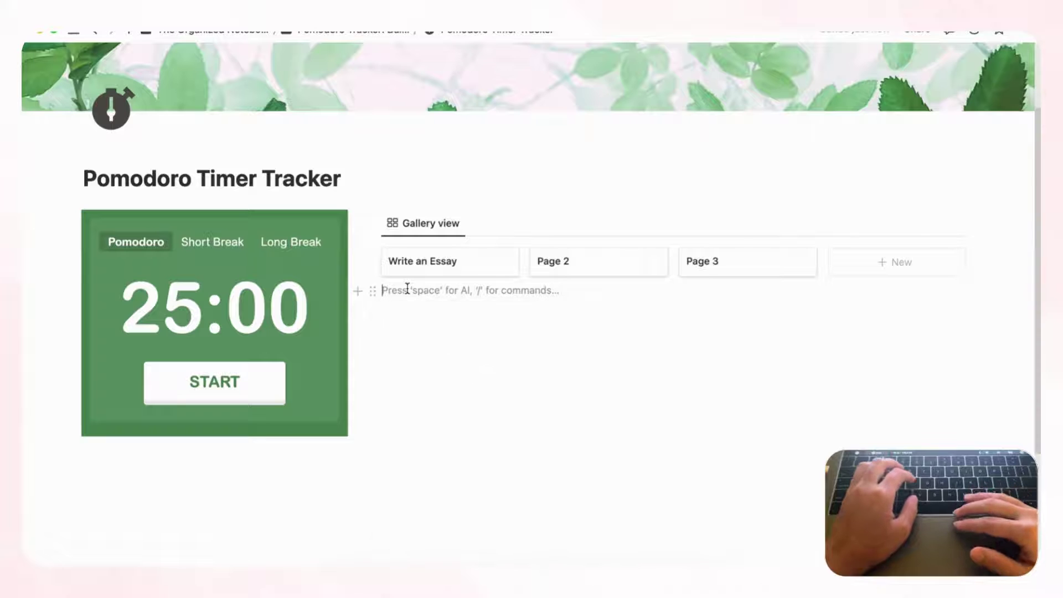
{"action": "type", "text": "/table"}
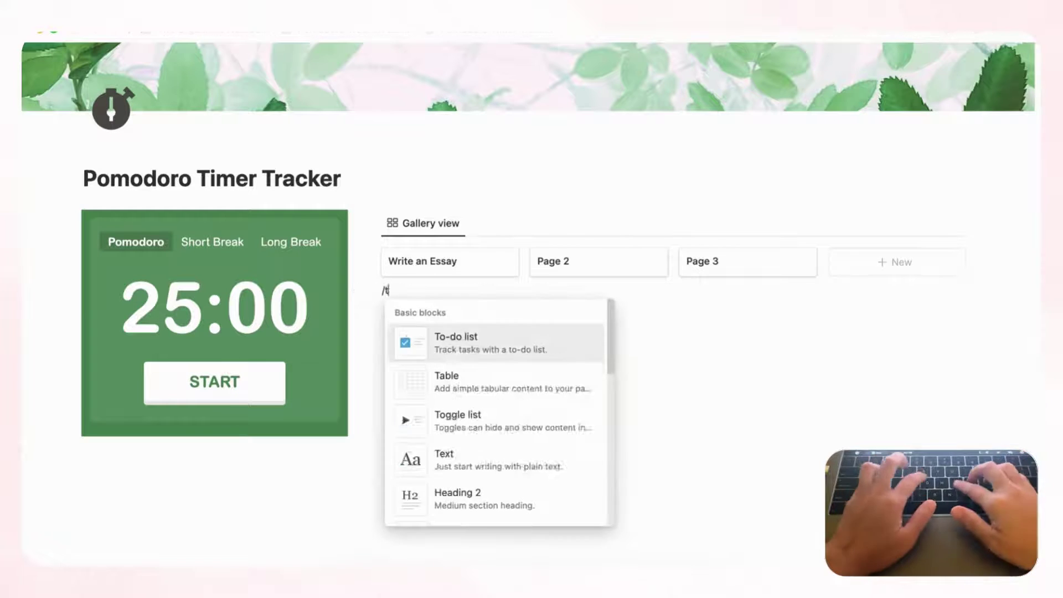
{"action": "left_click", "coordinate": [443, 413]}
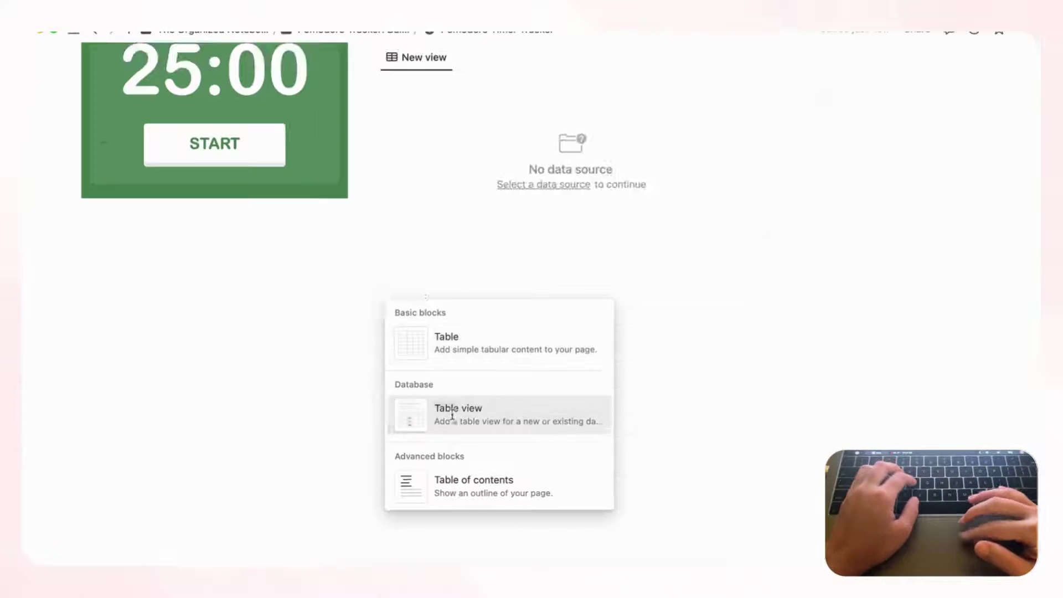
{"action": "left_click", "coordinate": [793, 330]}
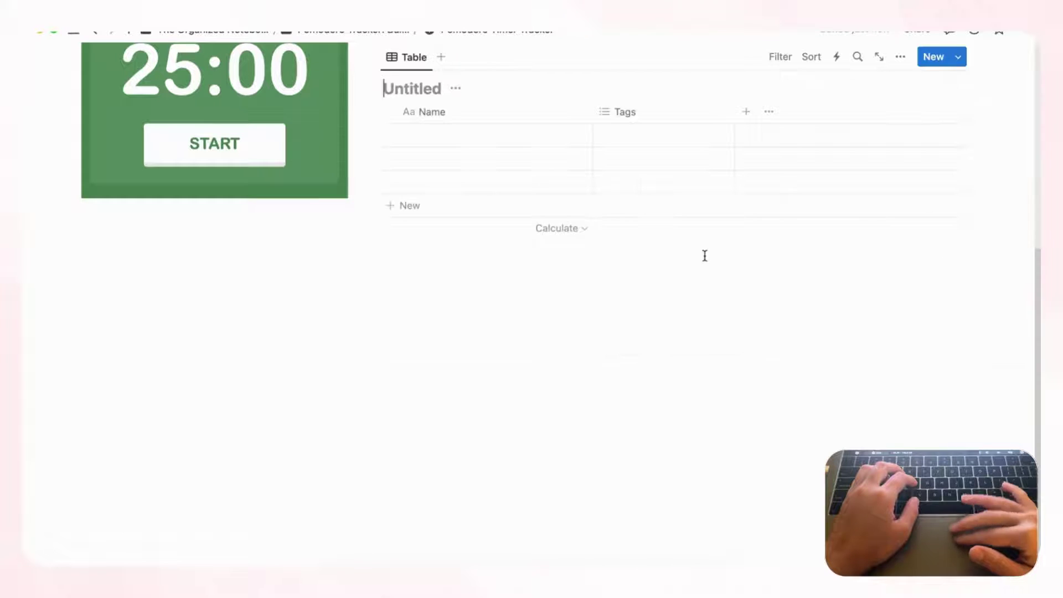
{"action": "scroll", "coordinate": [705, 254], "scroll_direction": "up", "scroll_amount": 3}
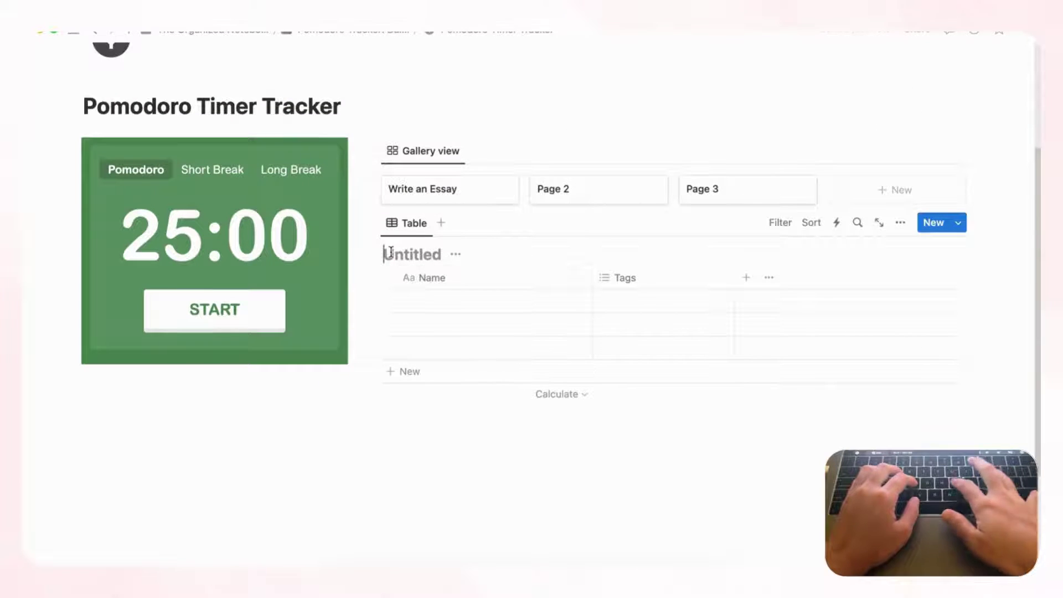
Step: Title the new table database "Pomodoro Sessions" and hide its database title in the layout
{"action": "type", "text": "Pomodoro Sess"}
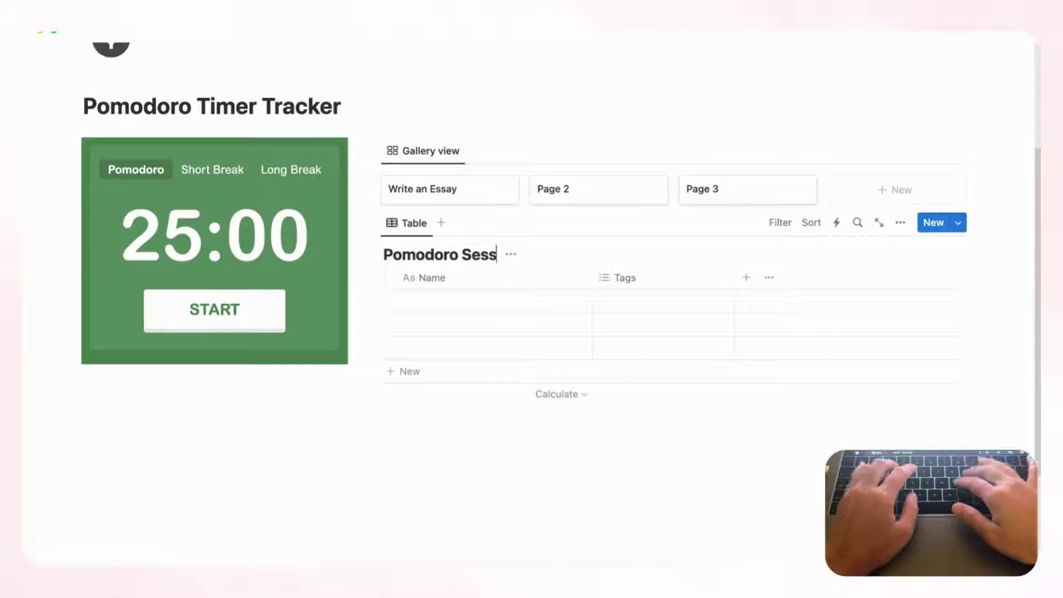
{"action": "type", "text": "ions"}
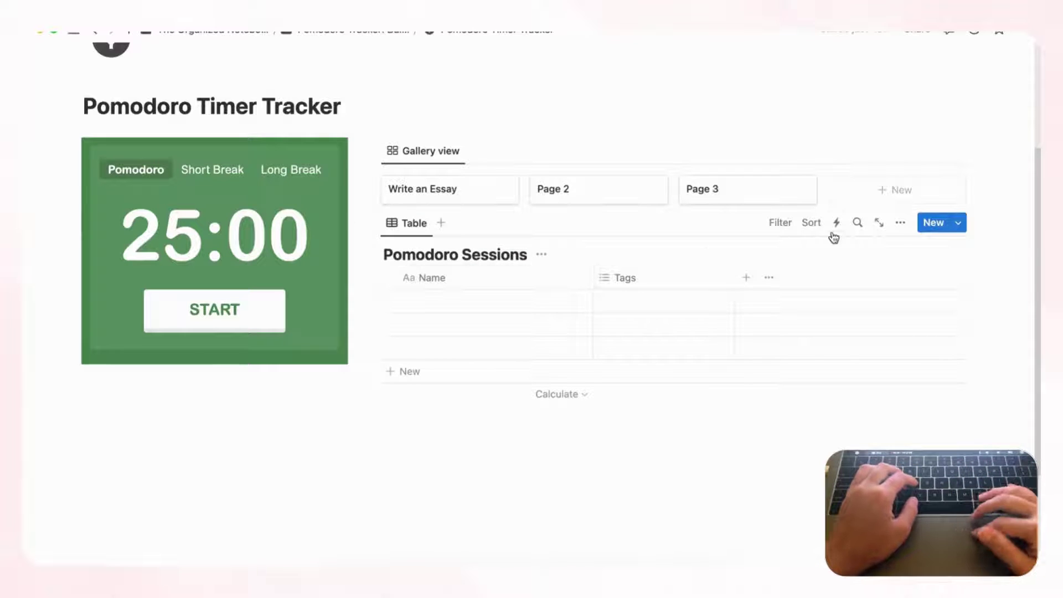
{"action": "left_click", "coordinate": [900, 223]}
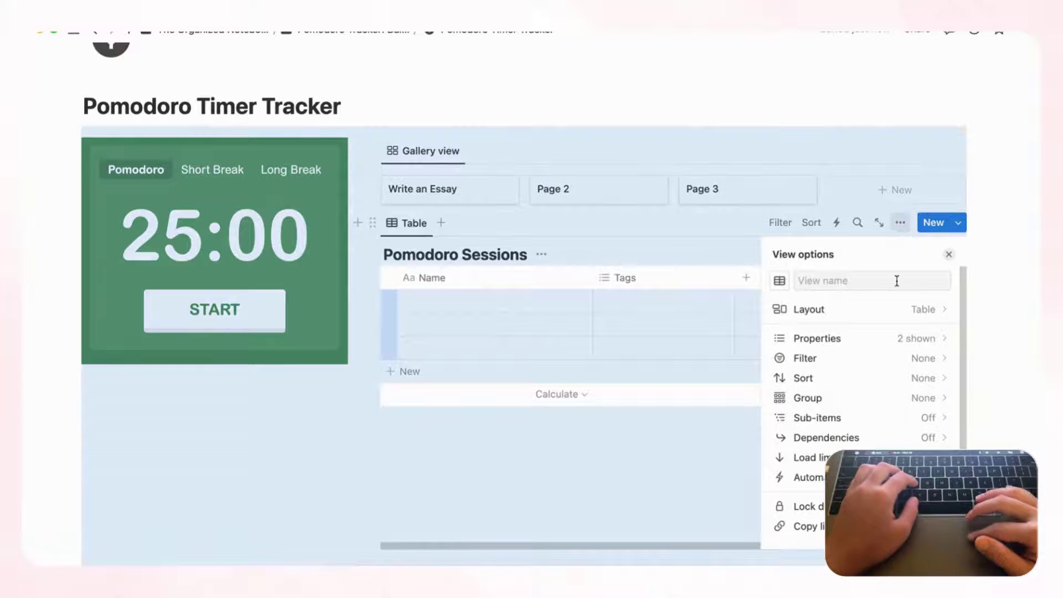
{"action": "left_click", "coordinate": [872, 309]}
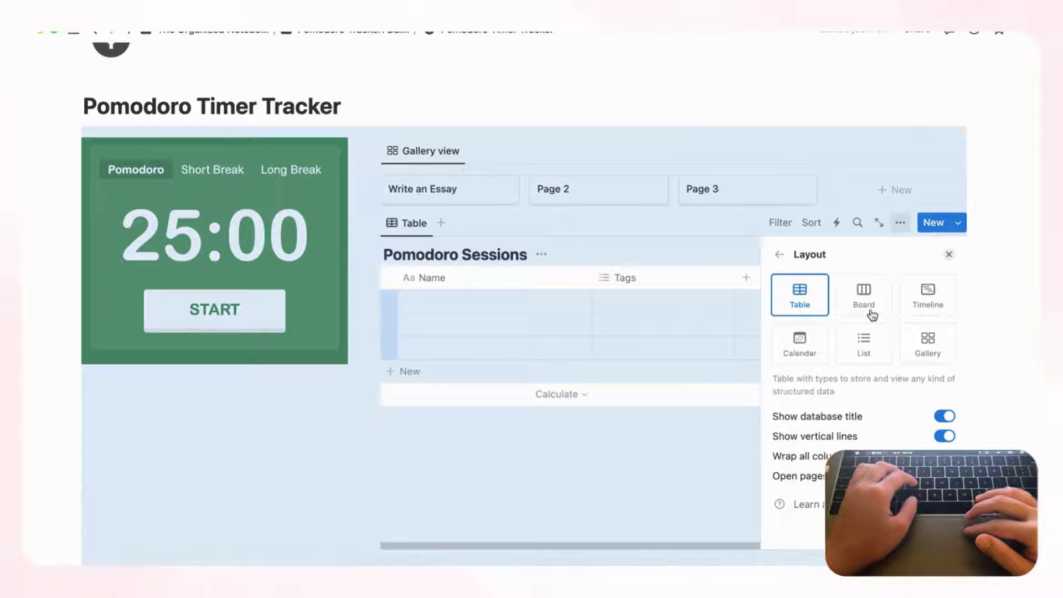
{"action": "left_click", "coordinate": [946, 417]}
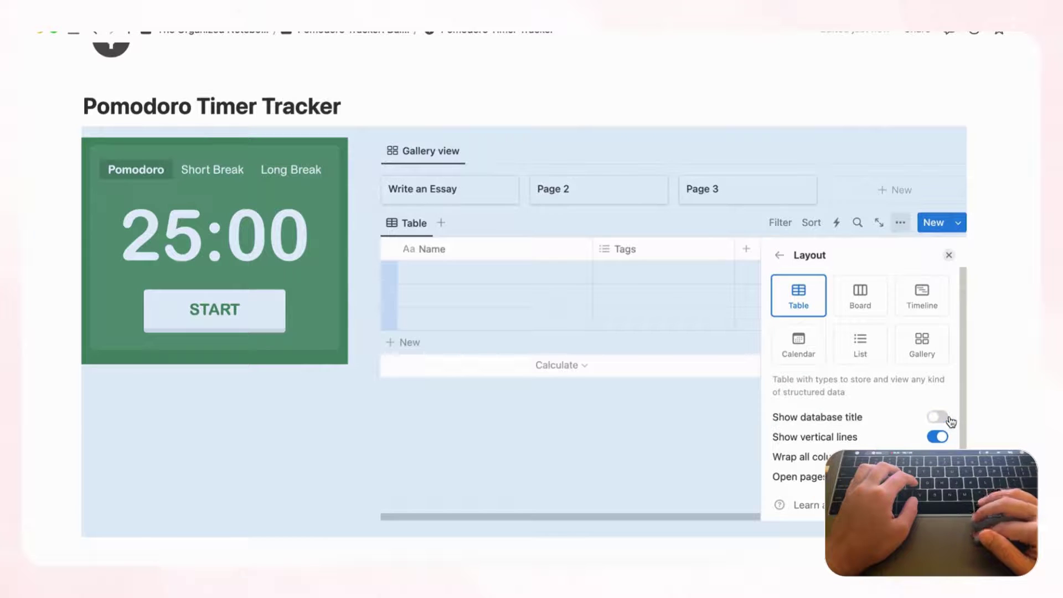
{"action": "left_click", "coordinate": [948, 257]}
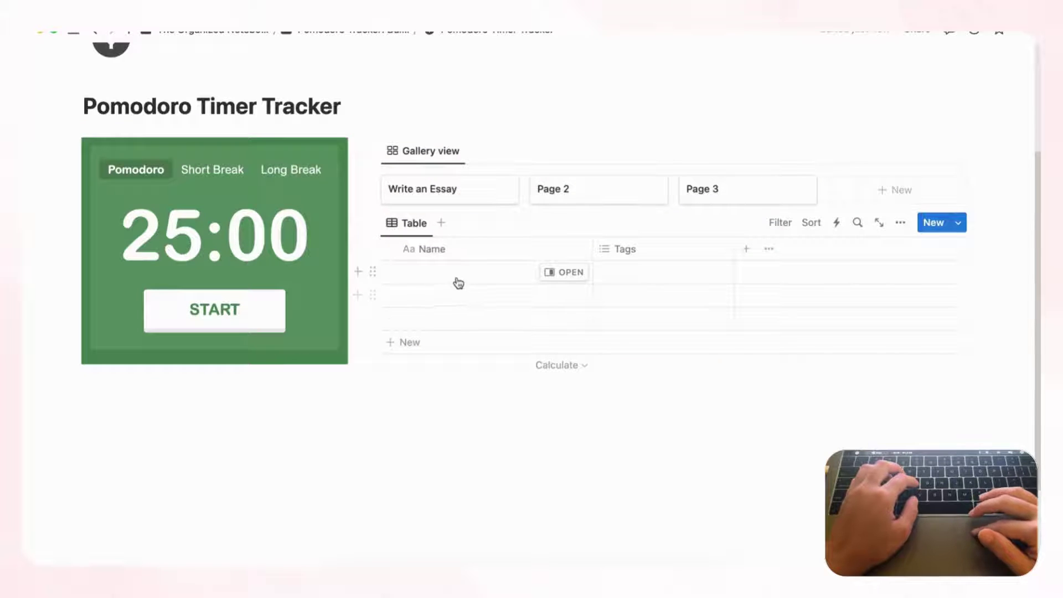
Step: Name the first row of the sessions table "Session 1" and rename the Tags property "Type"
{"action": "left_click", "coordinate": [461, 283]}
{"action": "type", "text": "Session 1"}
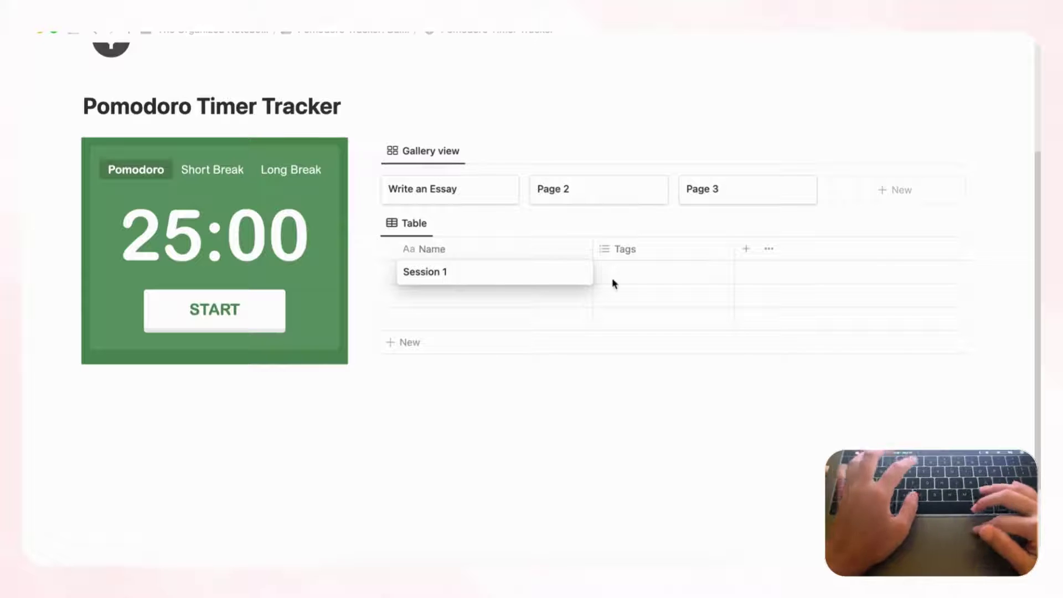
{"action": "key", "text": "Escape"}
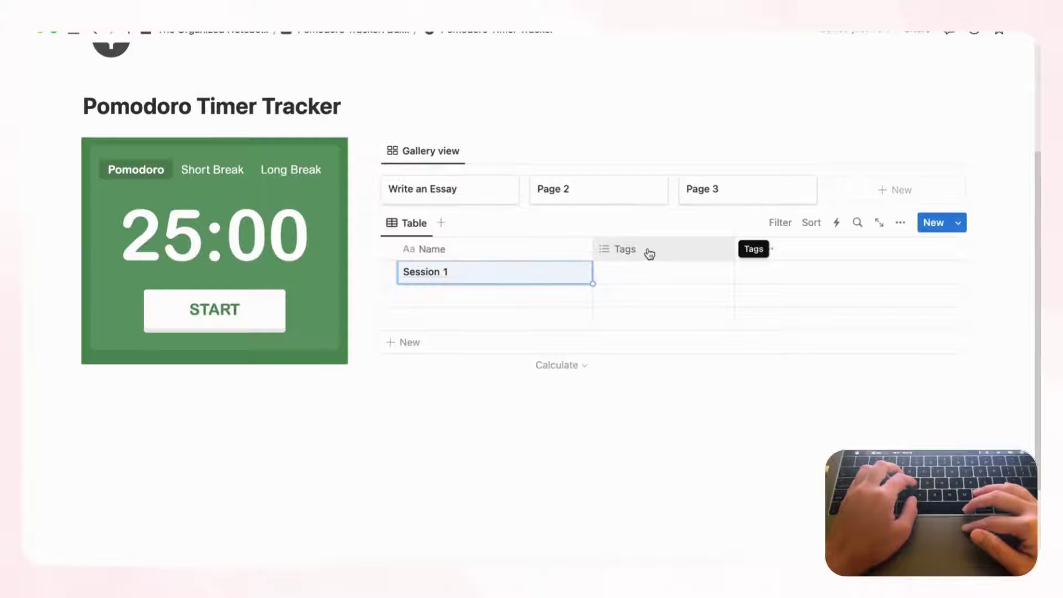
{"action": "left_click", "coordinate": [651, 250]}
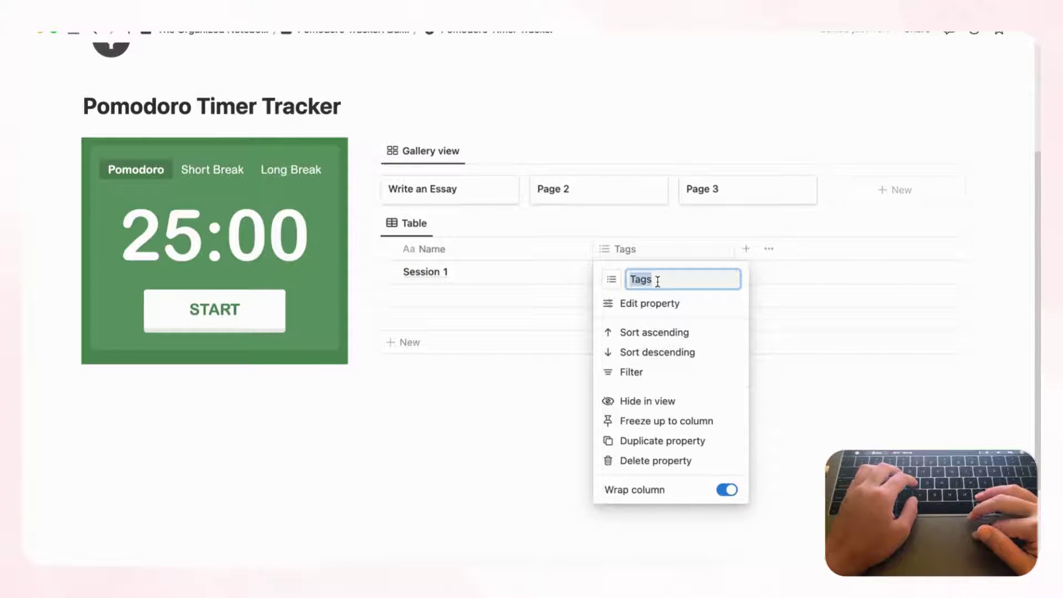
{"action": "key", "text": "BackSpace"}
{"action": "type", "text": "Type"}
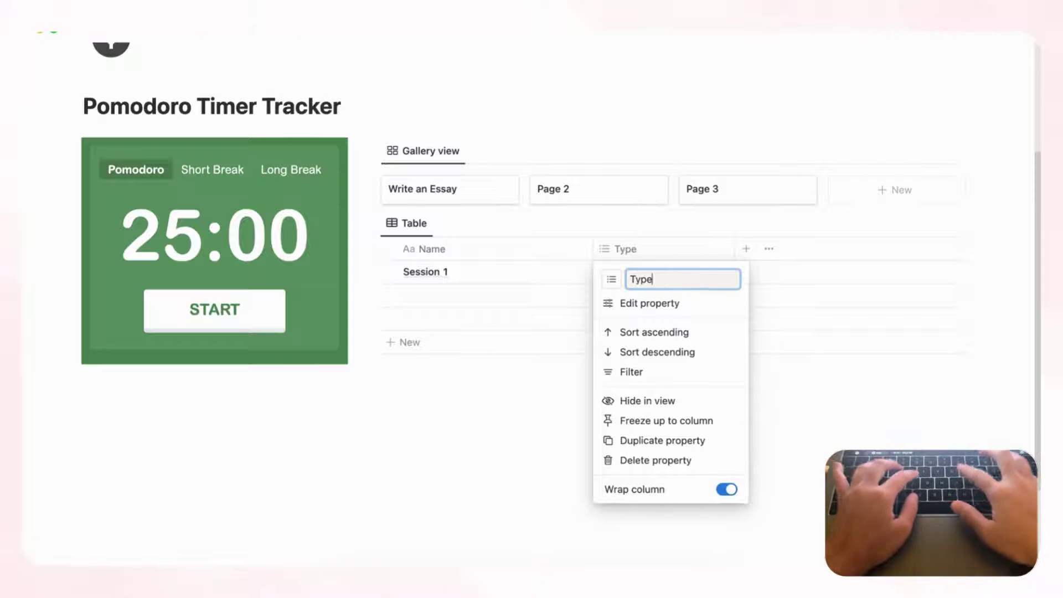
{"action": "key", "text": "Return"}
Step: In Session 1's Type cell, create the options "Work Session" and "Break", removing the Work Session tag before adding Break
{"action": "left_click", "coordinate": [642, 273]}
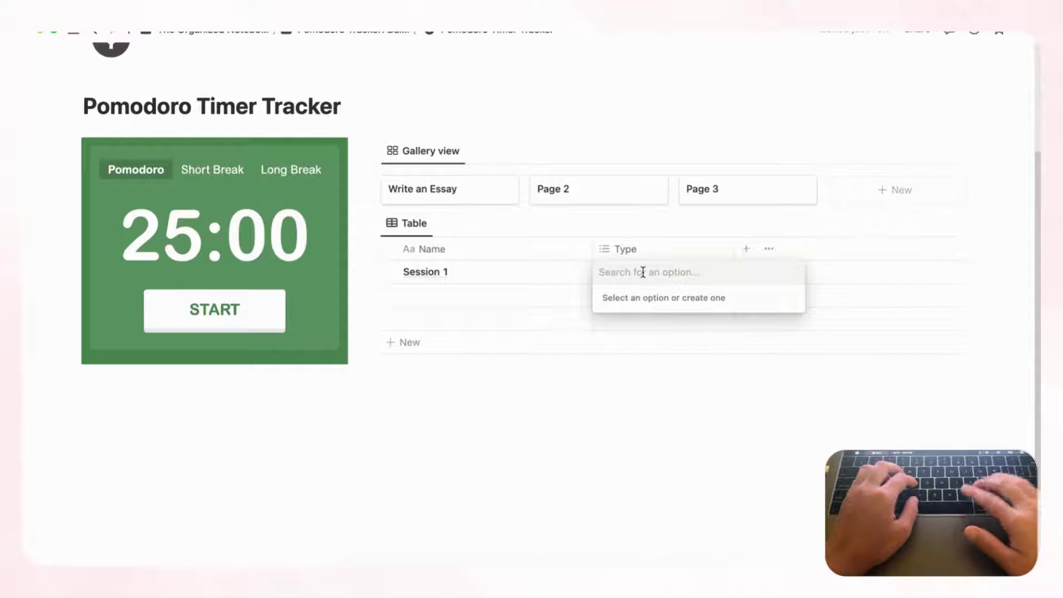
{"action": "type", "text": "Wrok"}
{"action": "key", "text": "BackSpace"}
{"action": "key", "text": "BackSpace"}
{"action": "key", "text": "BackSpace"}
{"action": "type", "text": "ork"}
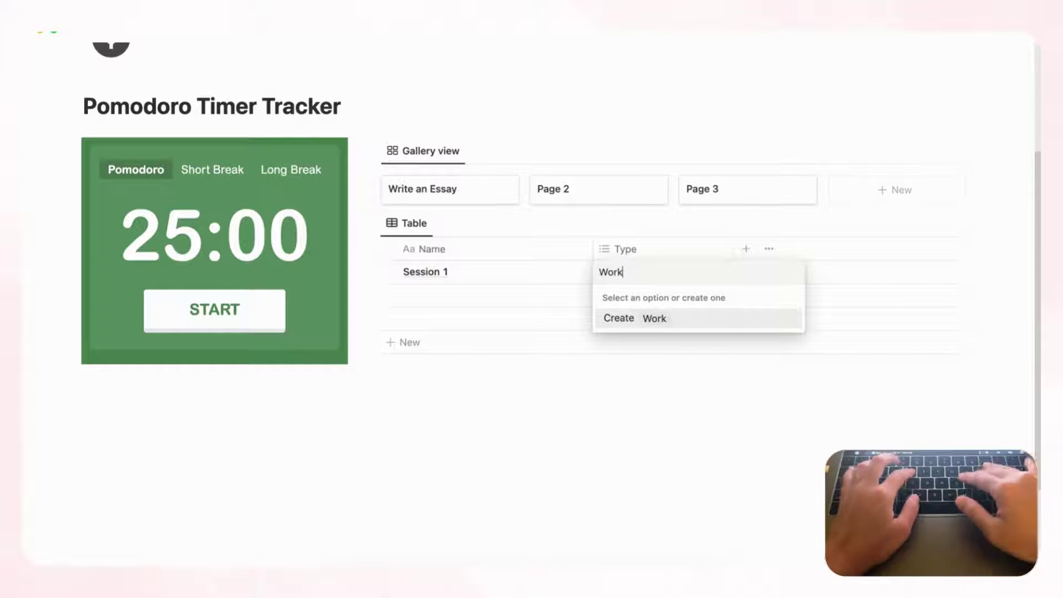
{"action": "type", "text": " Session"}
{"action": "key", "text": "Return"}
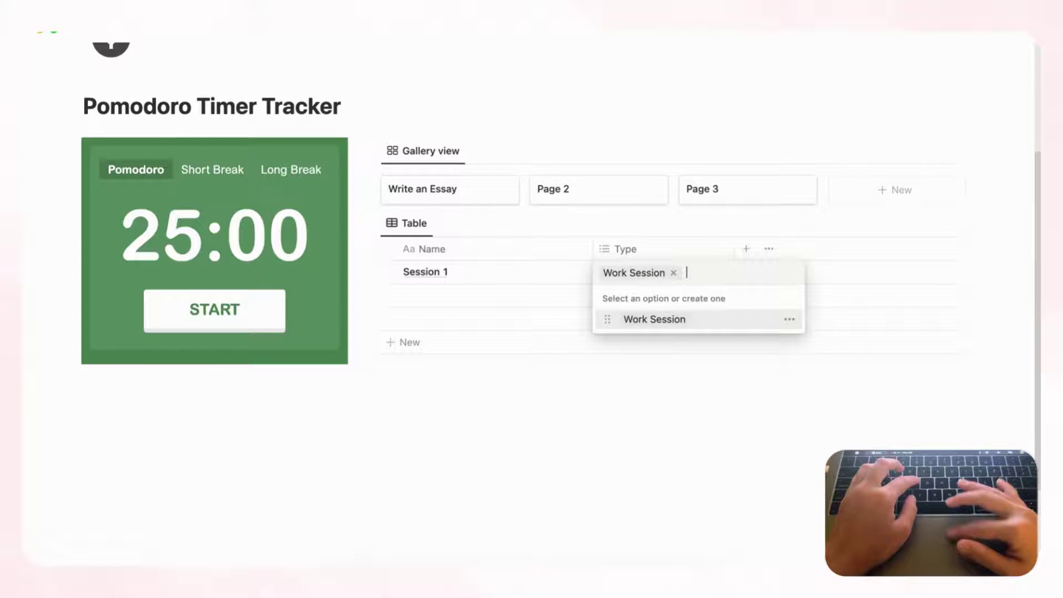
{"action": "left_click", "coordinate": [675, 272]}
{"action": "type", "text": "Break"}
{"action": "key", "text": "Return"}
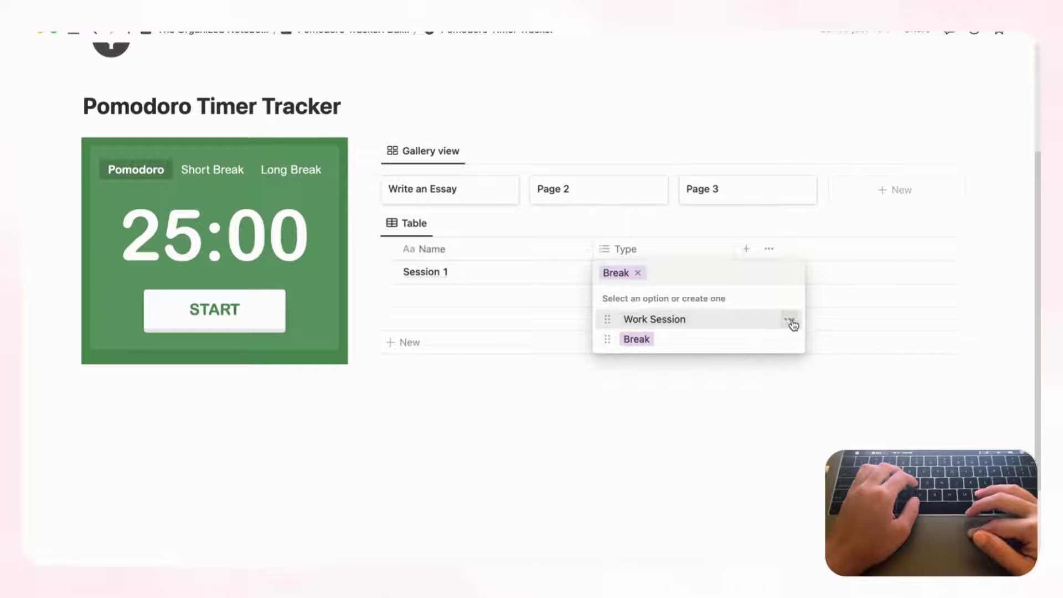
Step: Colour the Work Session option orange and make it Session 1's Type instead of Break
{"action": "left_click", "coordinate": [790, 322]}
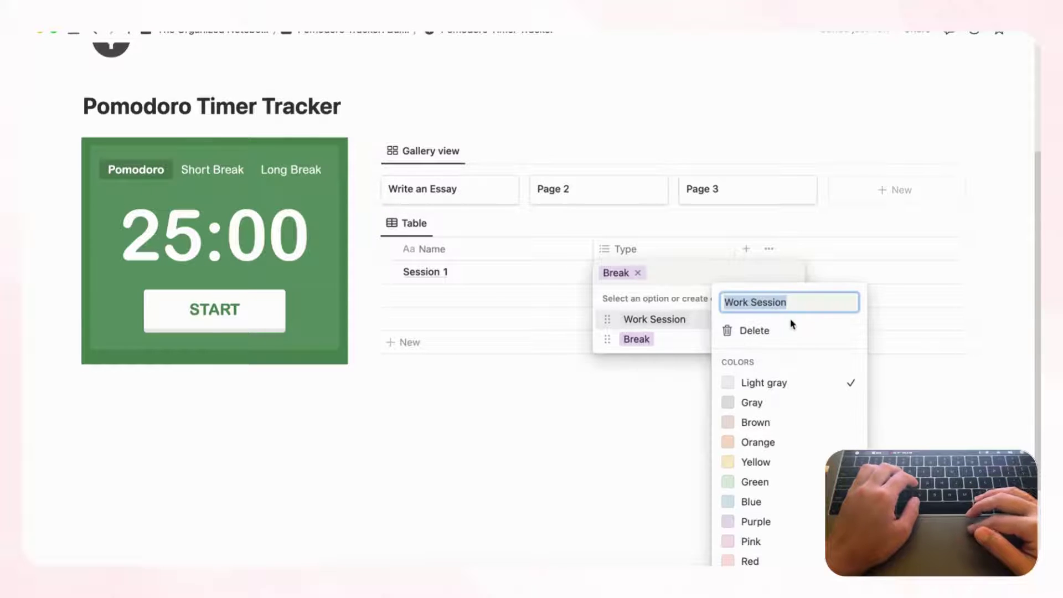
{"action": "left_click", "coordinate": [809, 448]}
{"action": "left_click", "coordinate": [691, 211]}
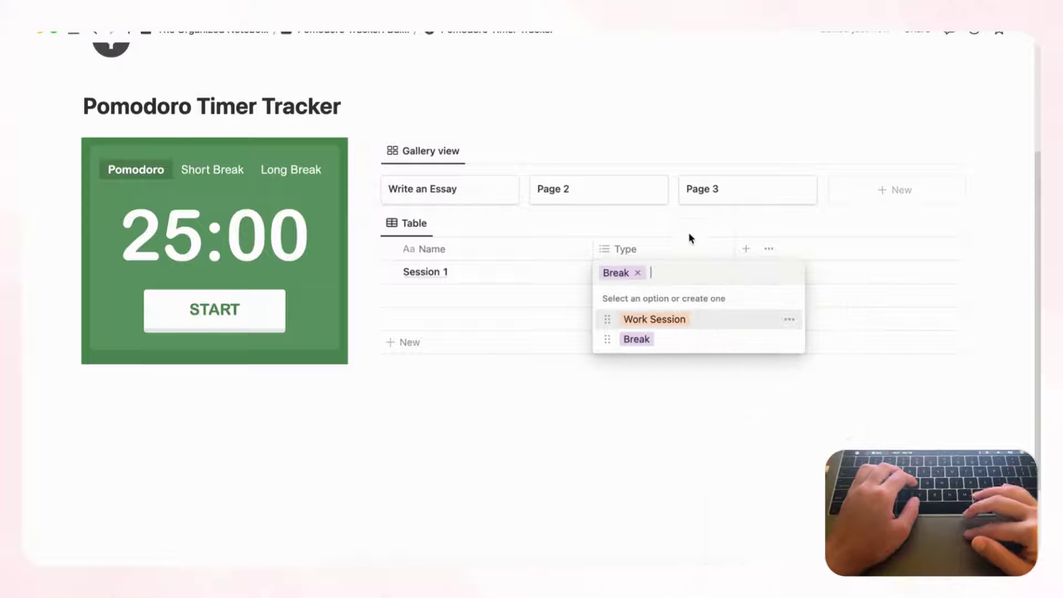
{"action": "left_click", "coordinate": [638, 274]}
{"action": "left_click", "coordinate": [668, 322]}
{"action": "key", "text": "Escape"}
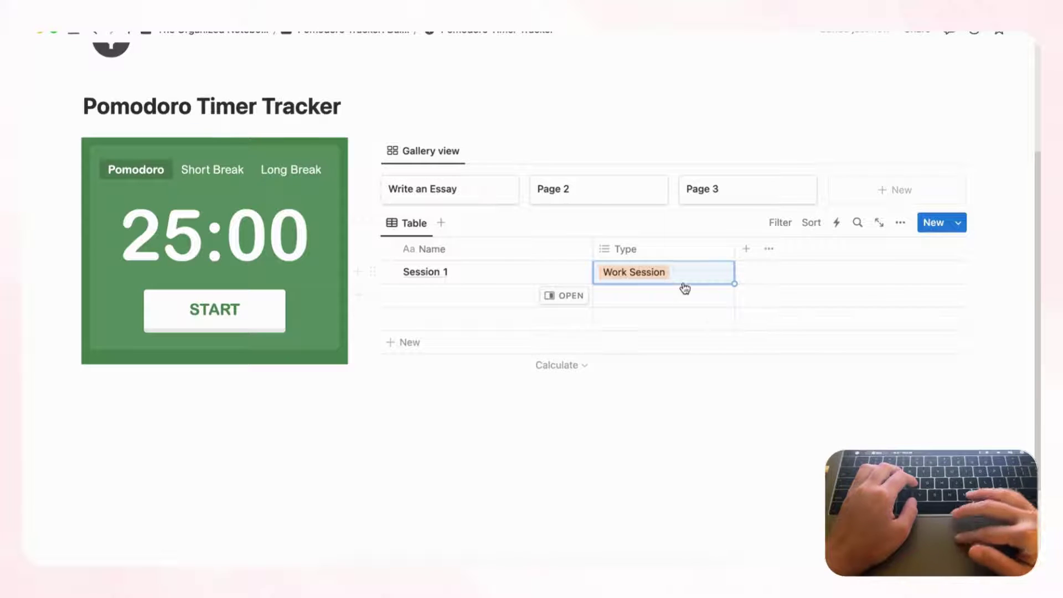
Step: Add a Date property to the sessions table, keeping the default name
{"action": "left_click", "coordinate": [747, 254]}
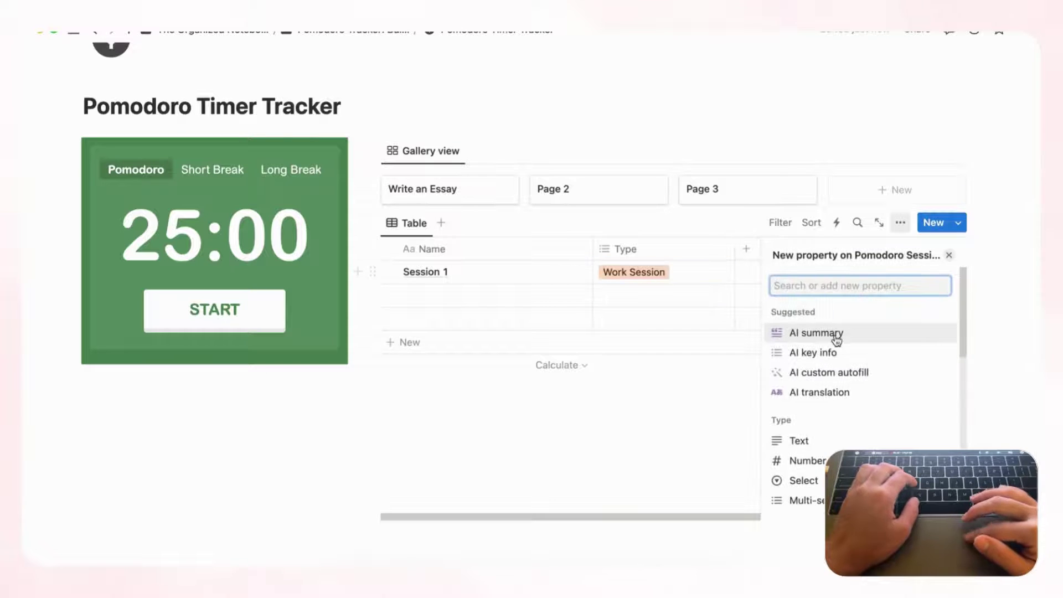
{"action": "type", "text": "date"}
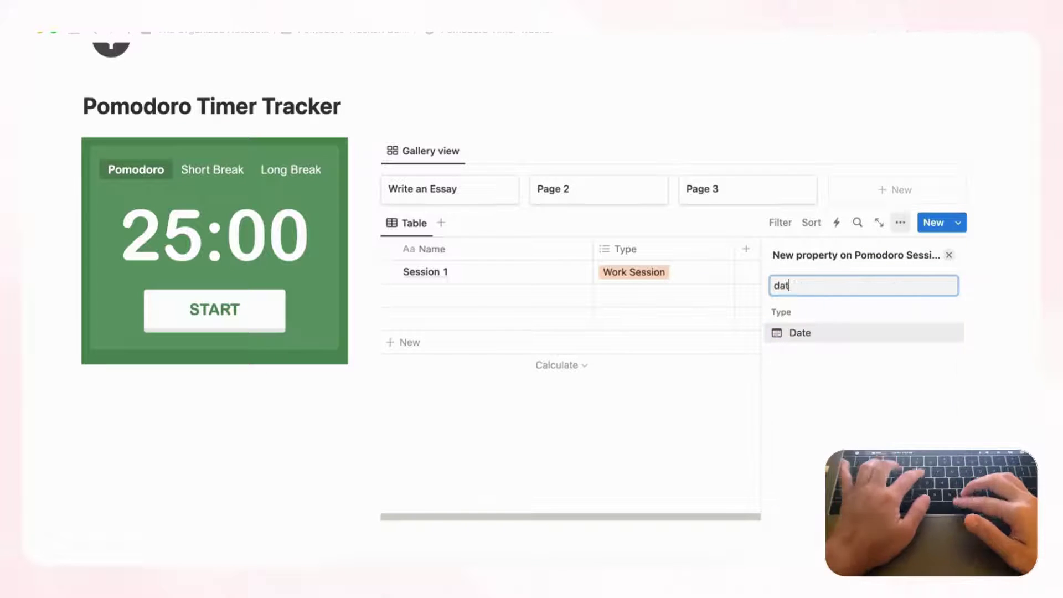
{"action": "left_click", "coordinate": [818, 335]}
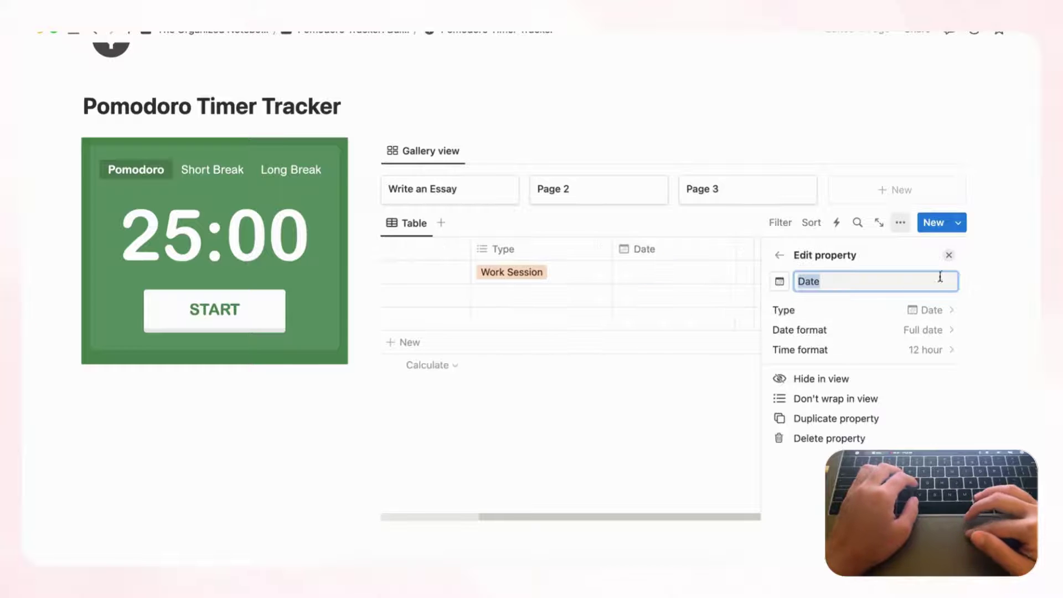
{"action": "left_click", "coordinate": [949, 255]}
Step: Arrange the Date column between Name and Type, and freeze the table up to a narrower Name column
{"action": "left_click_drag", "start_coordinate": [772, 249], "coordinate": [530, 252]}
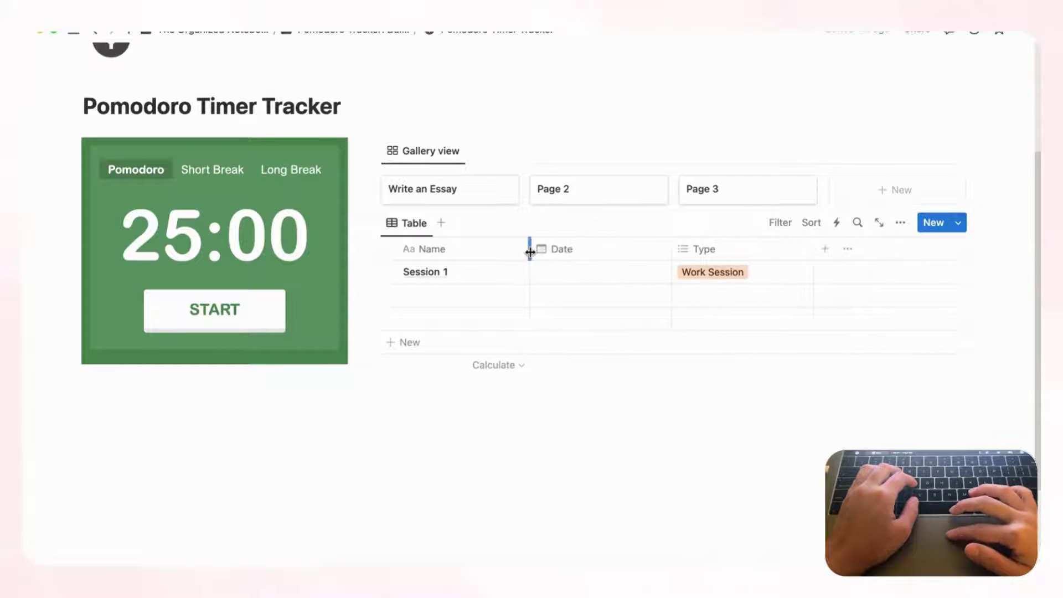
{"action": "left_click", "coordinate": [463, 252]}
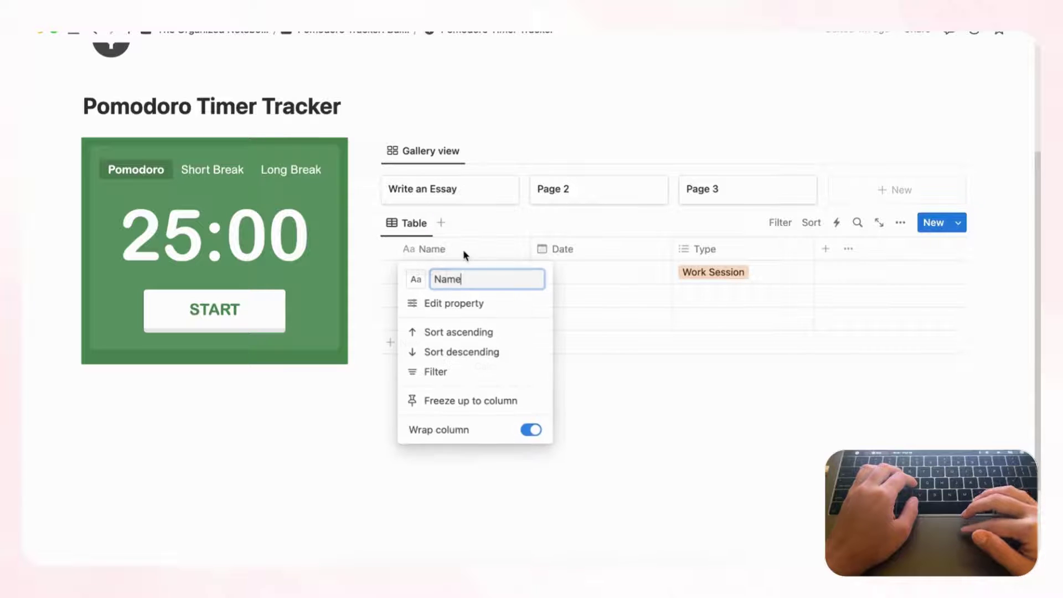
{"action": "left_click", "coordinate": [473, 402]}
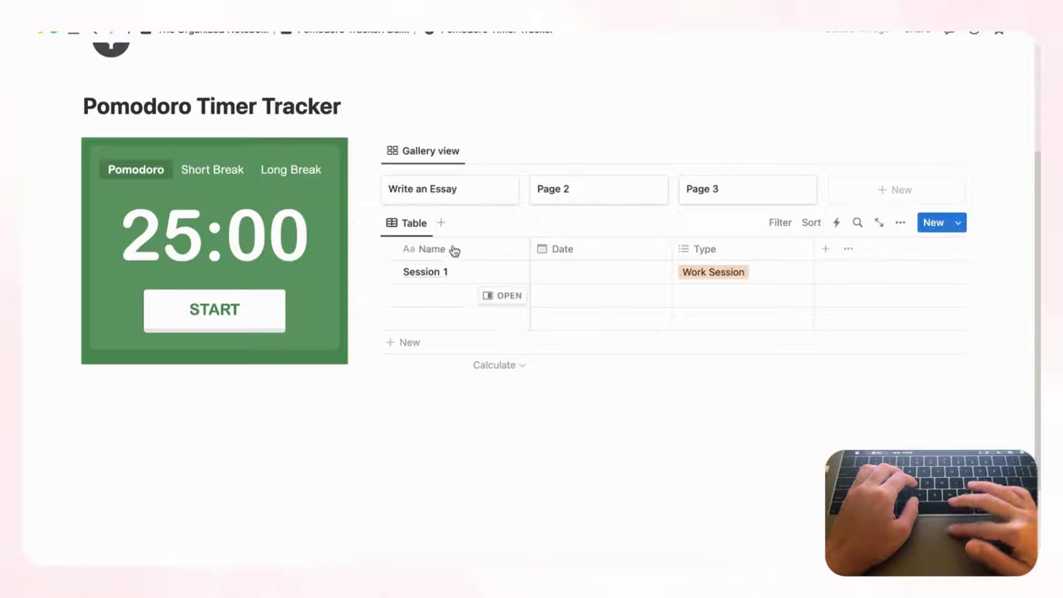
Step: Add a formula property named "Minutes" to the sessions table
{"action": "left_click", "coordinate": [827, 253]}
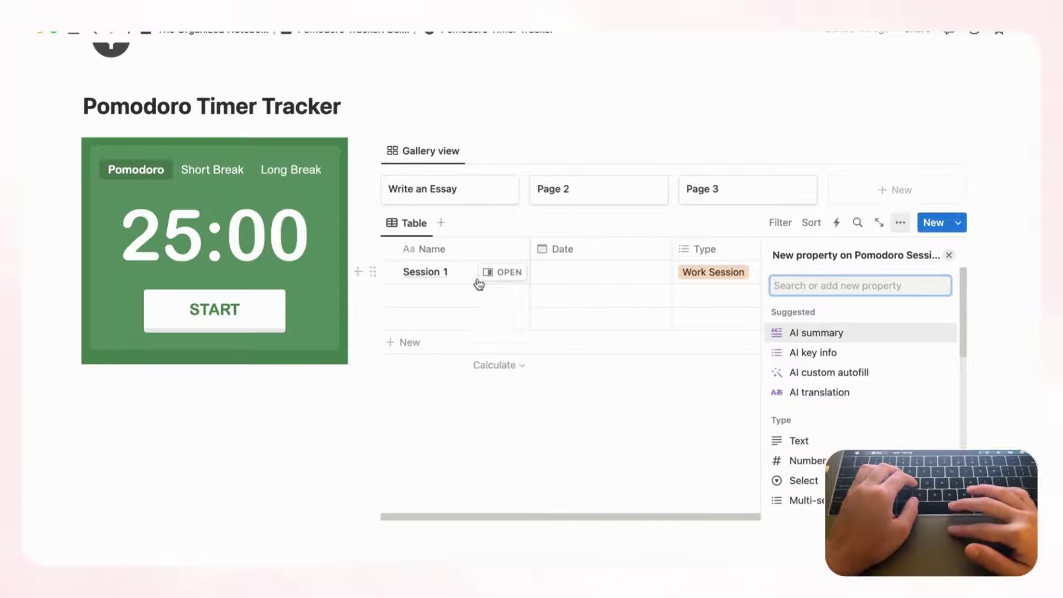
{"action": "scroll", "coordinate": [794, 350], "scroll_direction": "down", "scroll_amount": 5}
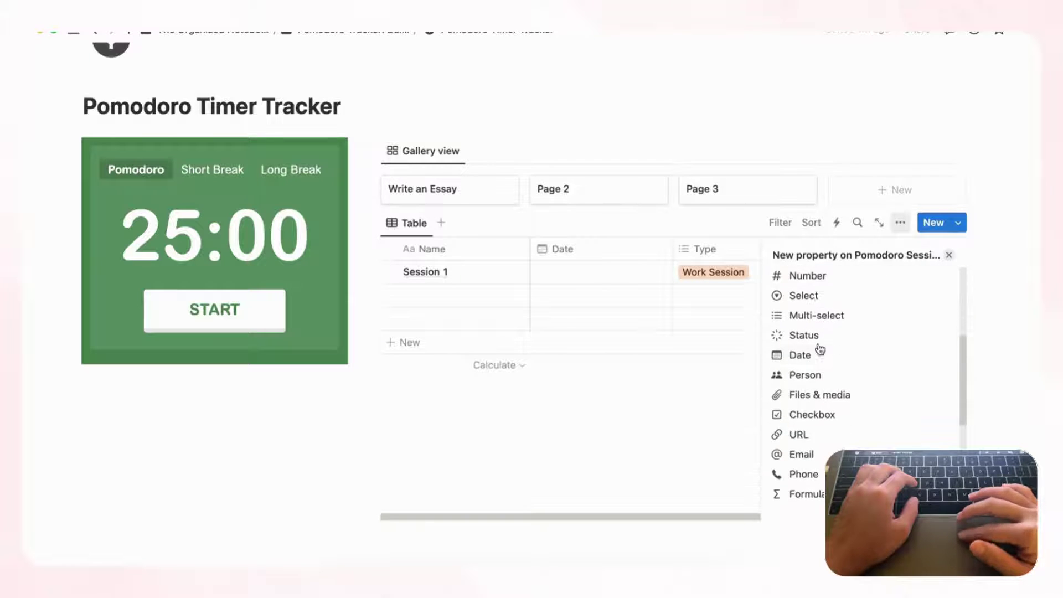
{"action": "scroll", "coordinate": [856, 382], "scroll_direction": "down", "scroll_amount": 2}
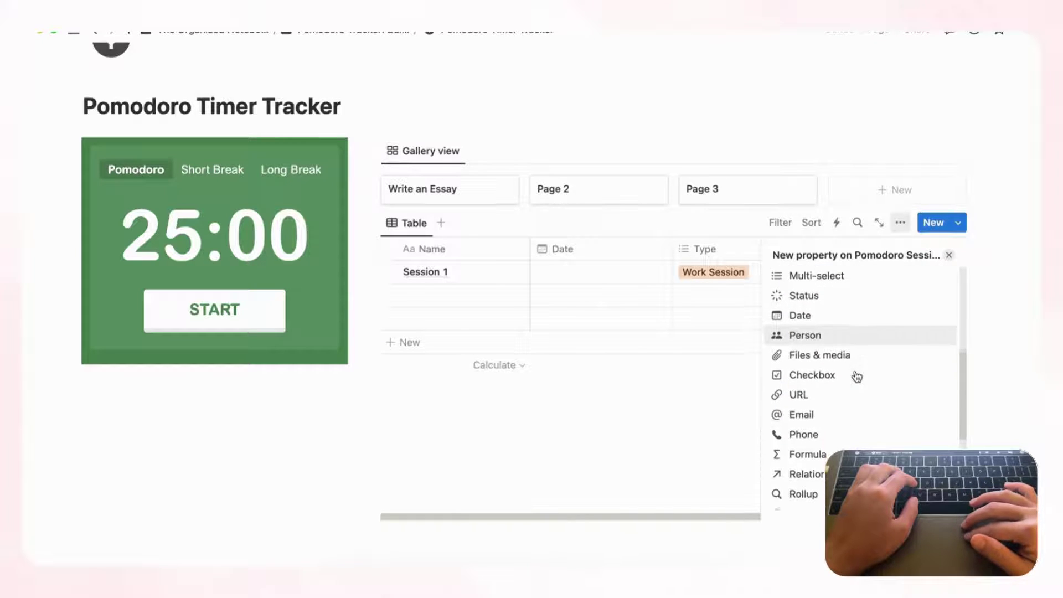
{"action": "left_click", "coordinate": [809, 452]}
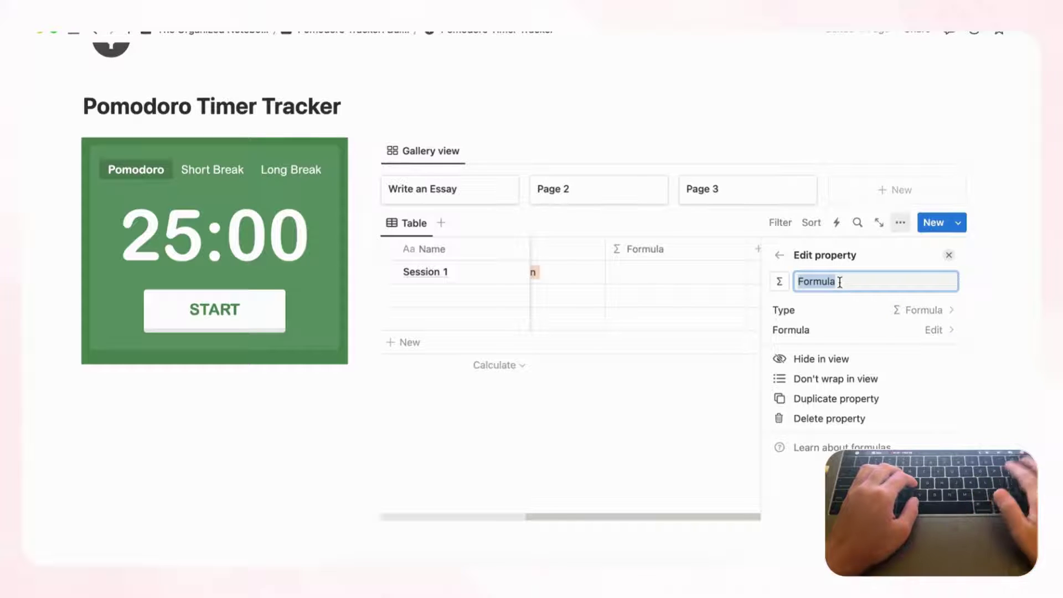
{"action": "type", "text": "Minutes"}
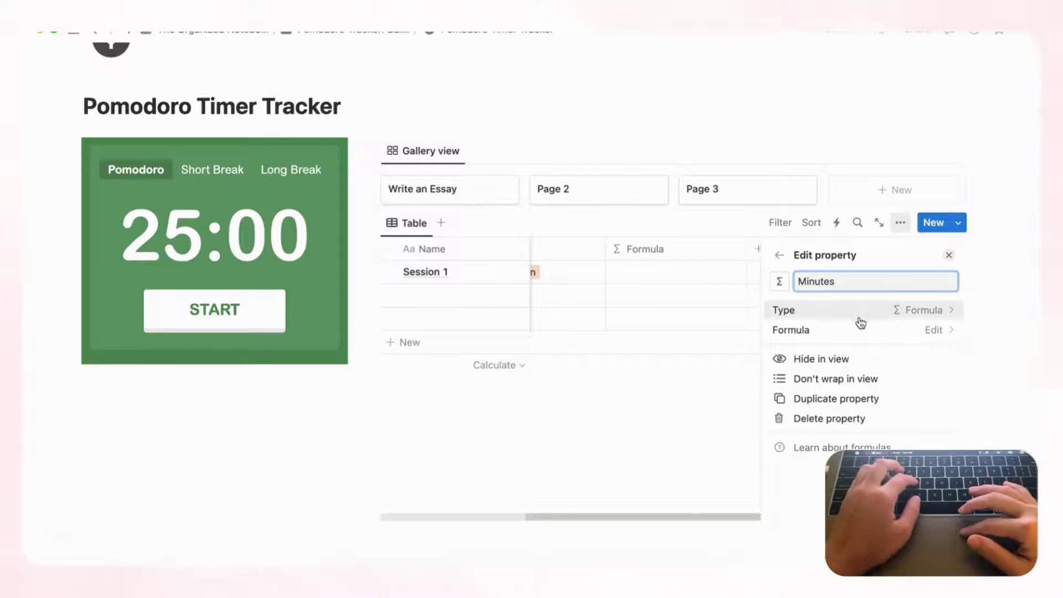
{"action": "left_click", "coordinate": [949, 255]}
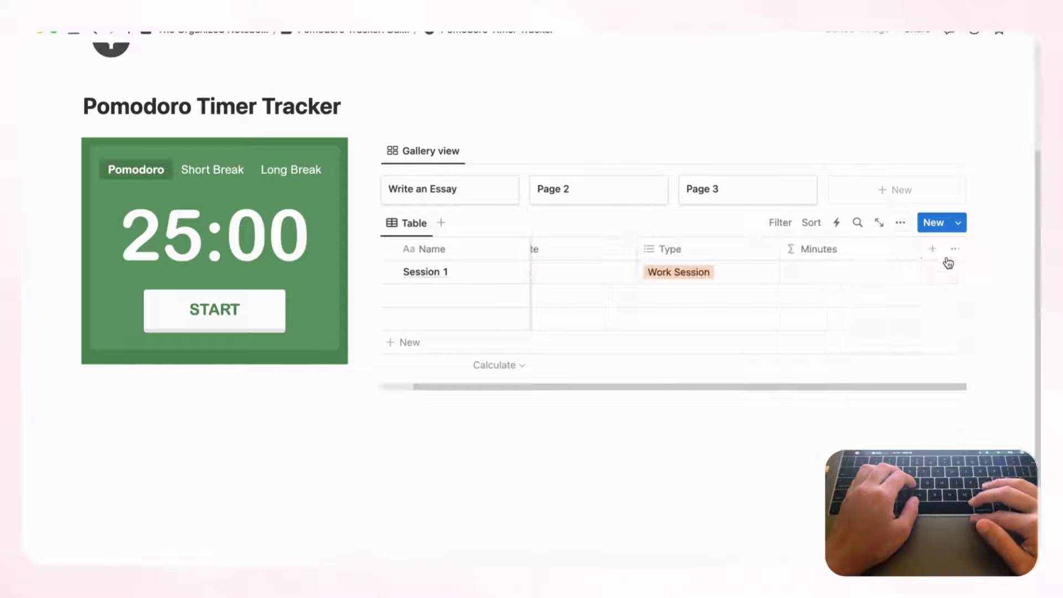
Step: Give Session 1's Date, October 9, 2023, an end date and include the time
{"action": "scroll", "coordinate": [822, 294], "scroll_direction": "left", "scroll_amount": 2}
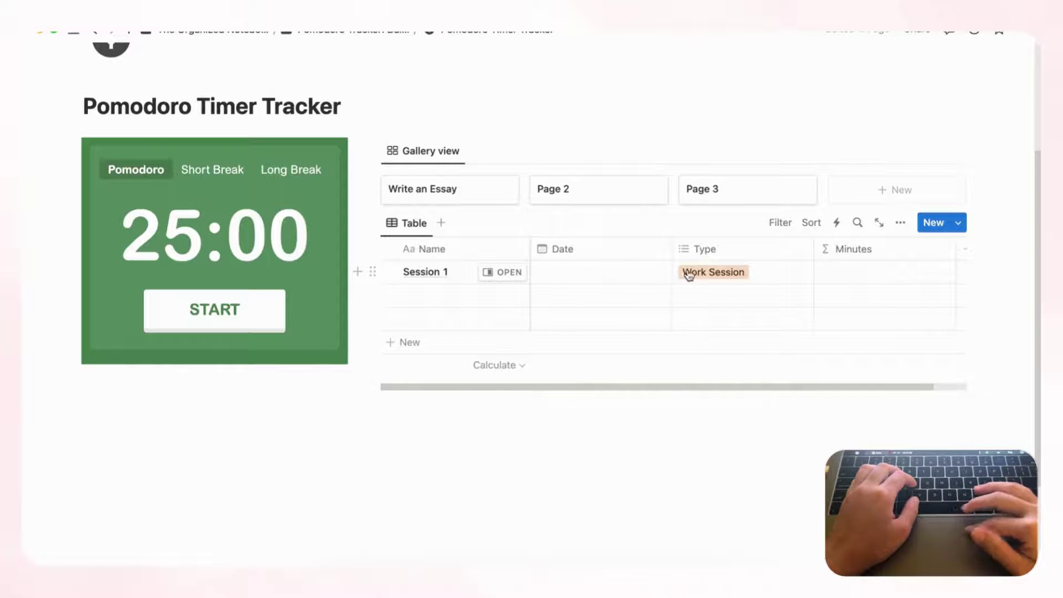
{"action": "left_click", "coordinate": [600, 281]}
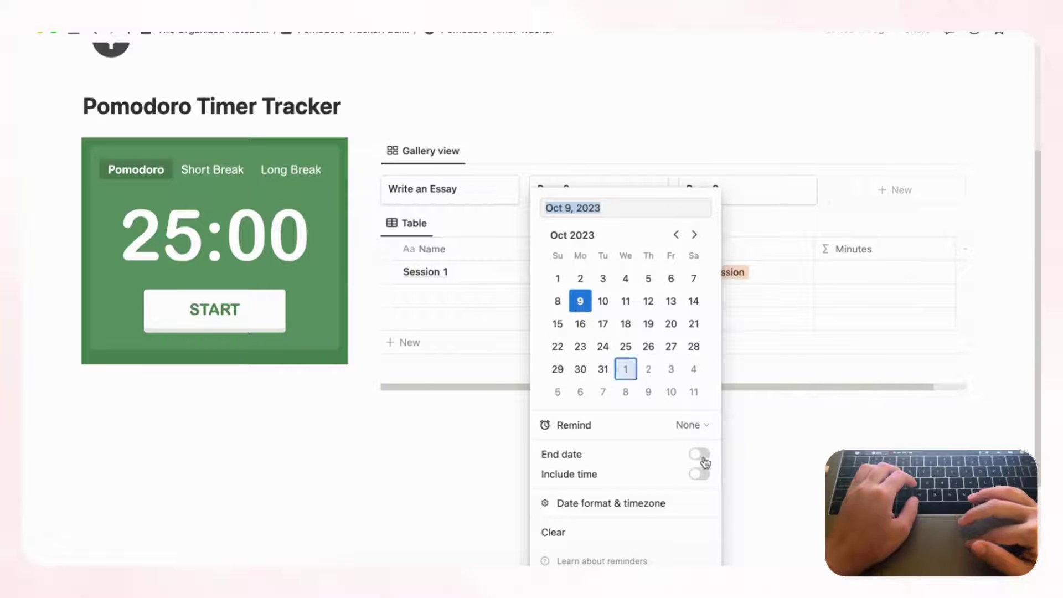
{"action": "left_click", "coordinate": [700, 455]}
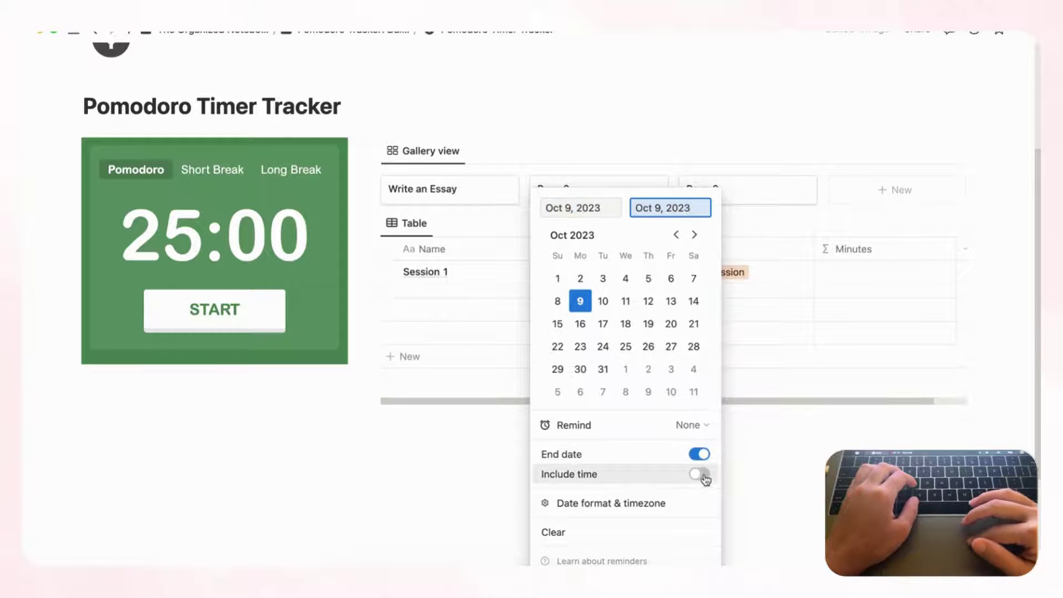
{"action": "left_click", "coordinate": [699, 475]}
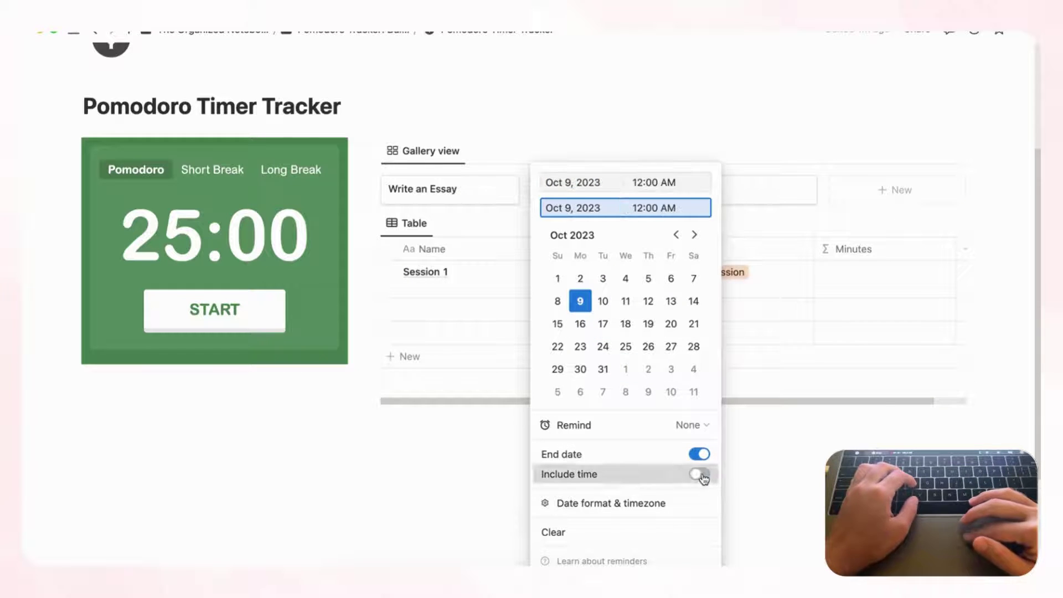
Step: Set Session 1's start time to 9:00 AM and its end time to 9:25 AM
{"action": "left_click", "coordinate": [658, 182]}
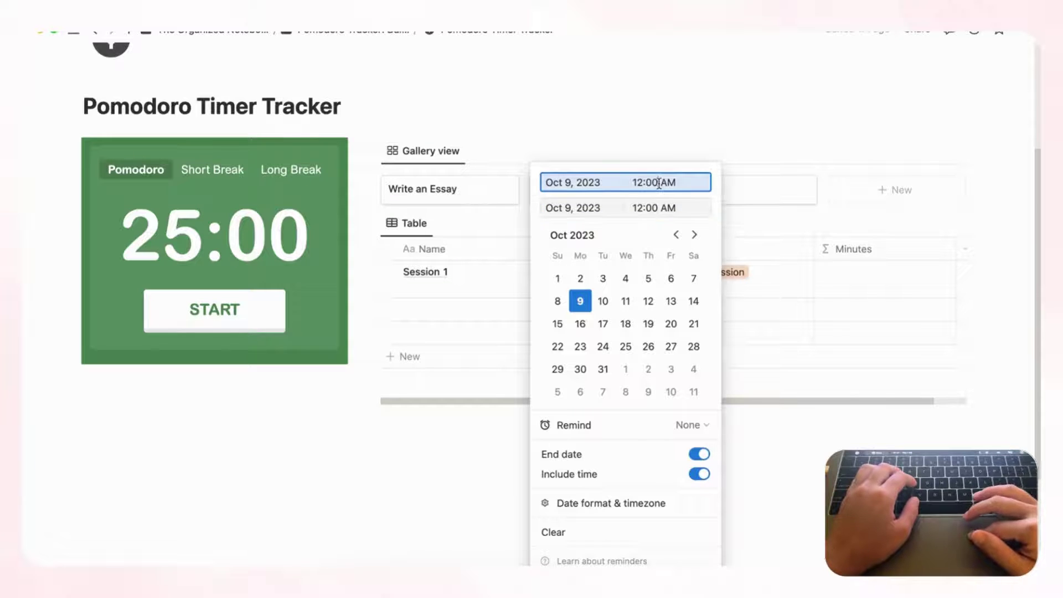
{"action": "key", "text": "BackSpace"}
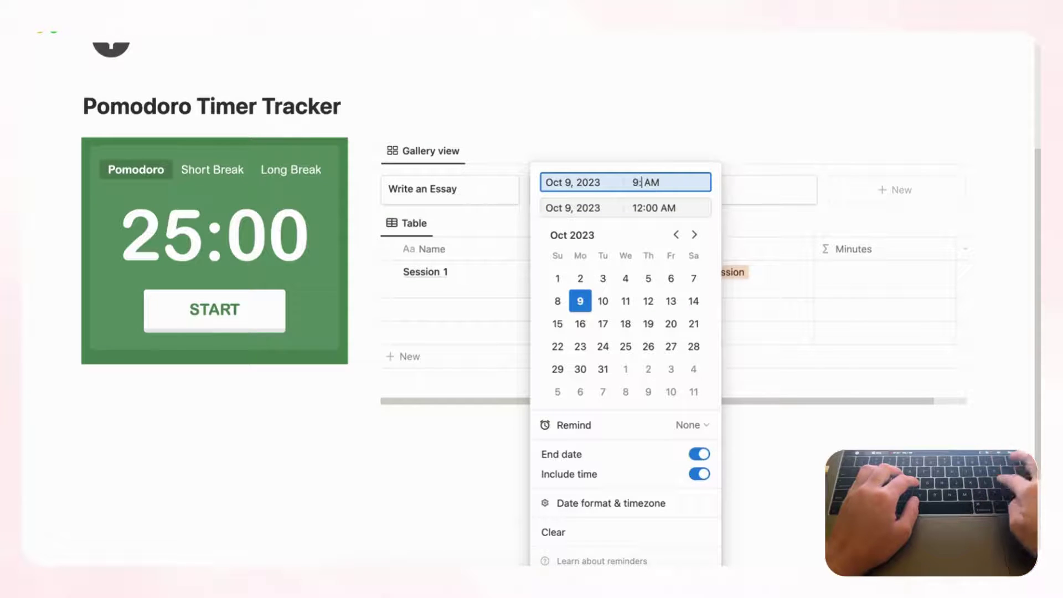
{"action": "type", "text": "9:00"}
{"action": "left_click", "coordinate": [635, 209]}
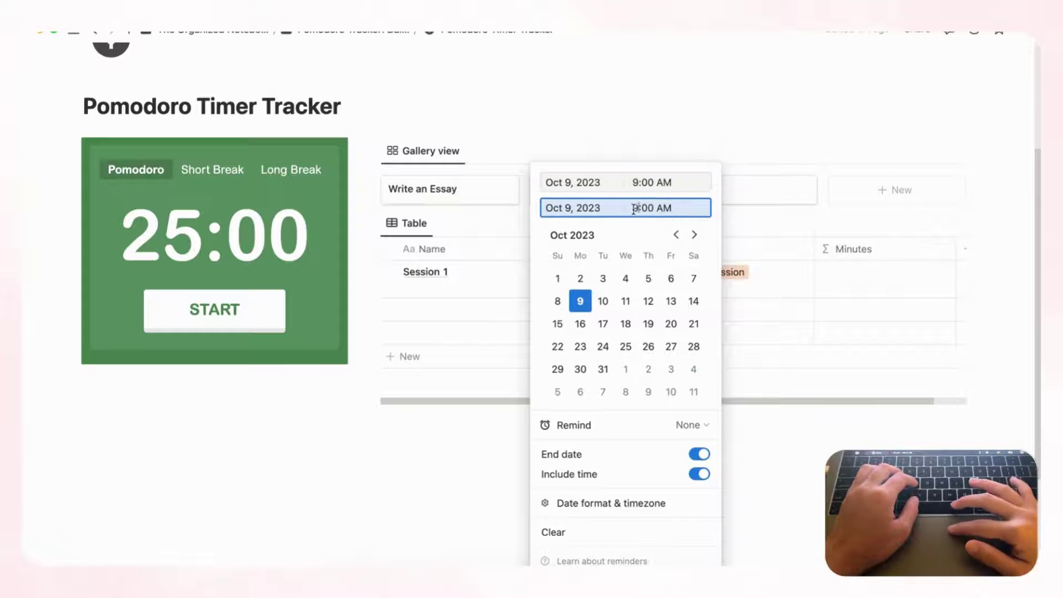
{"action": "key", "text": "BackSpace"}
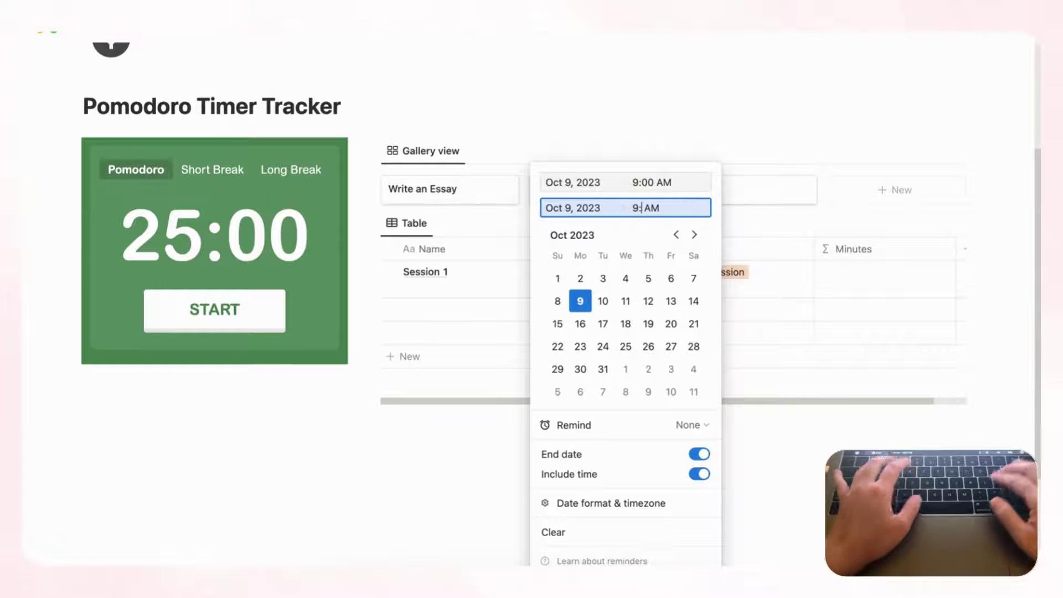
{"action": "type", "text": "25"}
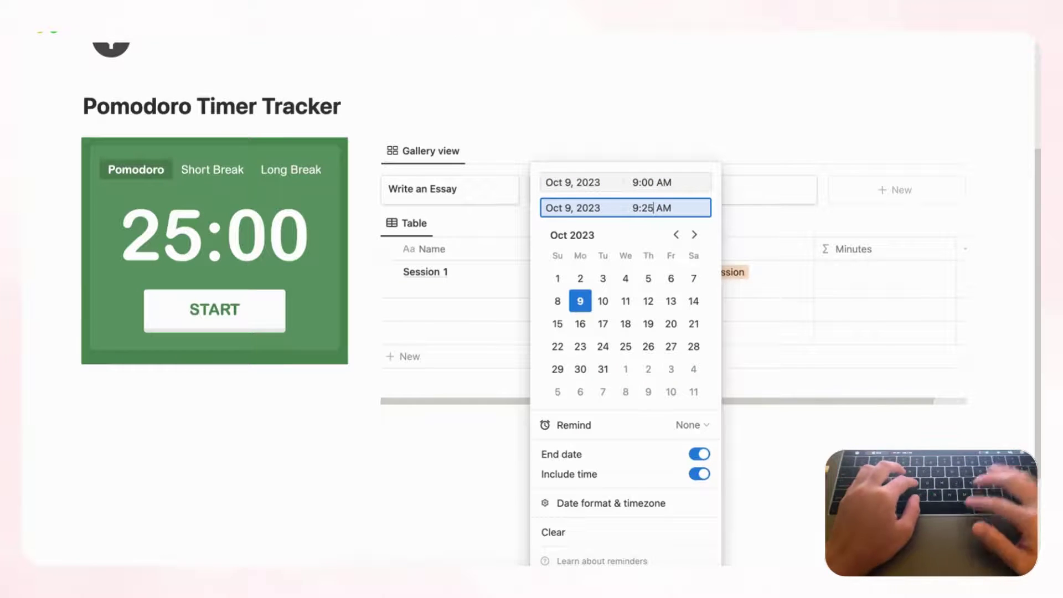
{"action": "left_click", "coordinate": [759, 224]}
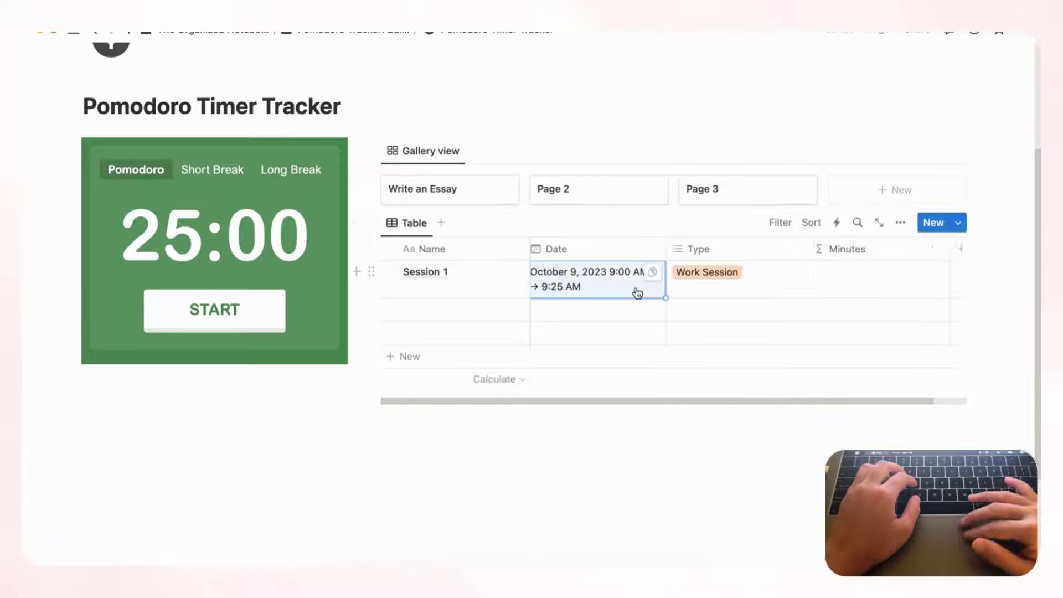
Step: Start the Minutes property's formula with the dateBetween() function
{"action": "scroll", "coordinate": [806, 278], "scroll_direction": "right", "scroll_amount": 2}
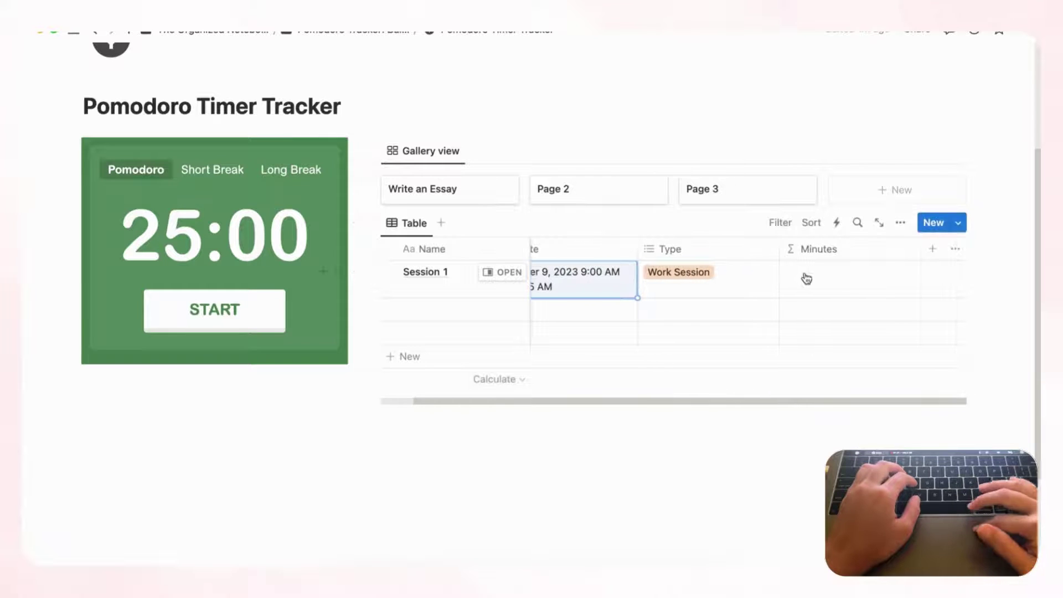
{"action": "left_click", "coordinate": [827, 248]}
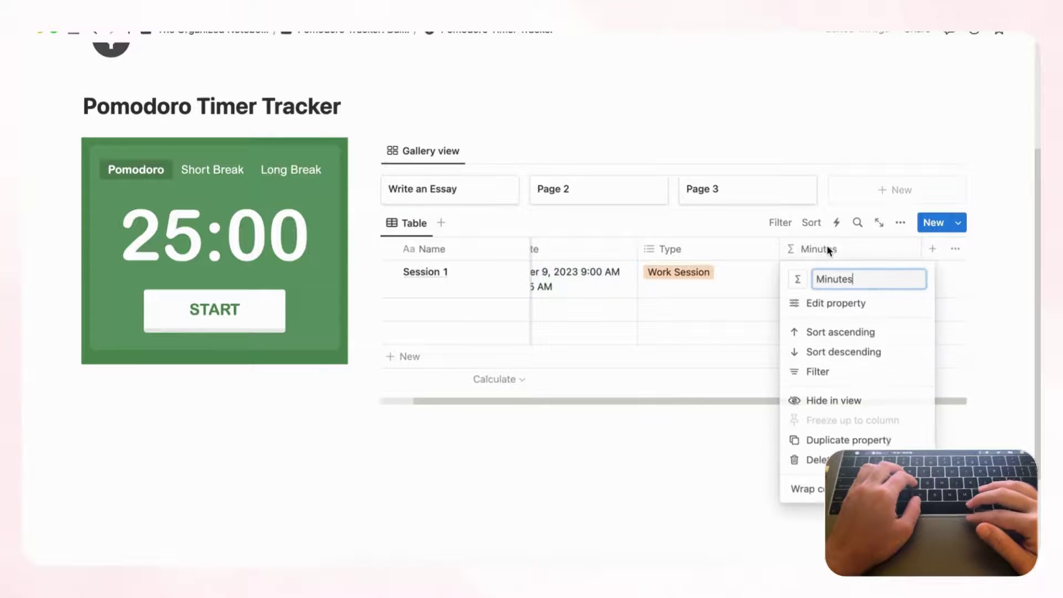
{"action": "left_click", "coordinate": [830, 305]}
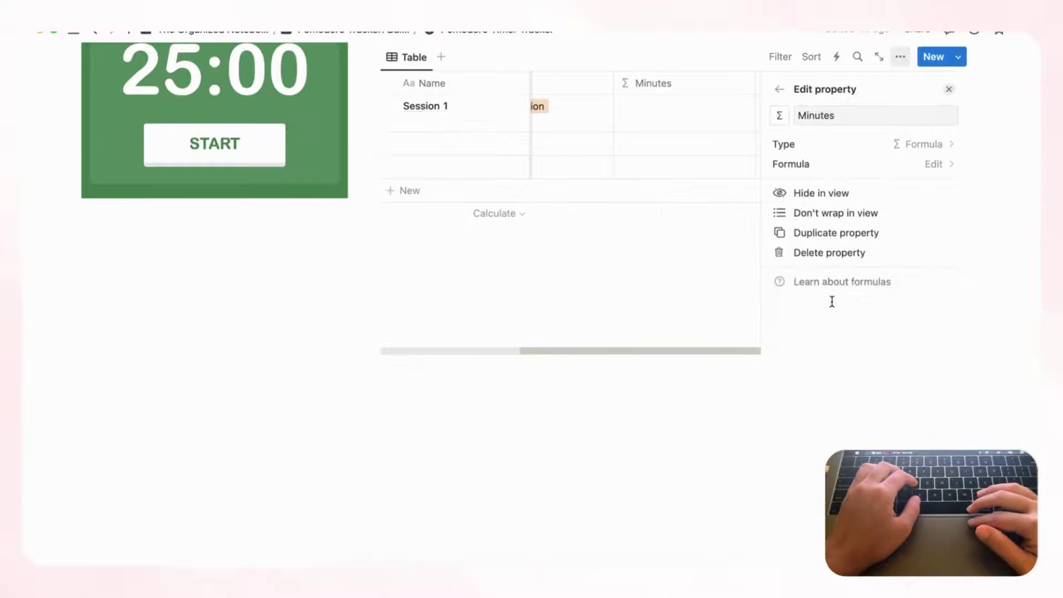
{"action": "left_click", "coordinate": [882, 164]}
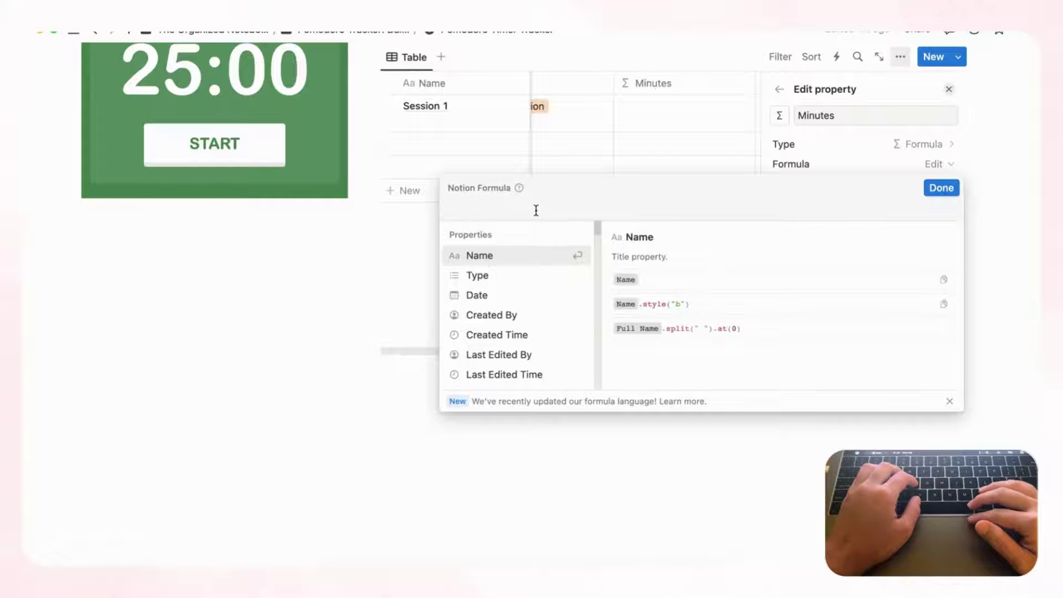
{"action": "type", "text": "date"}
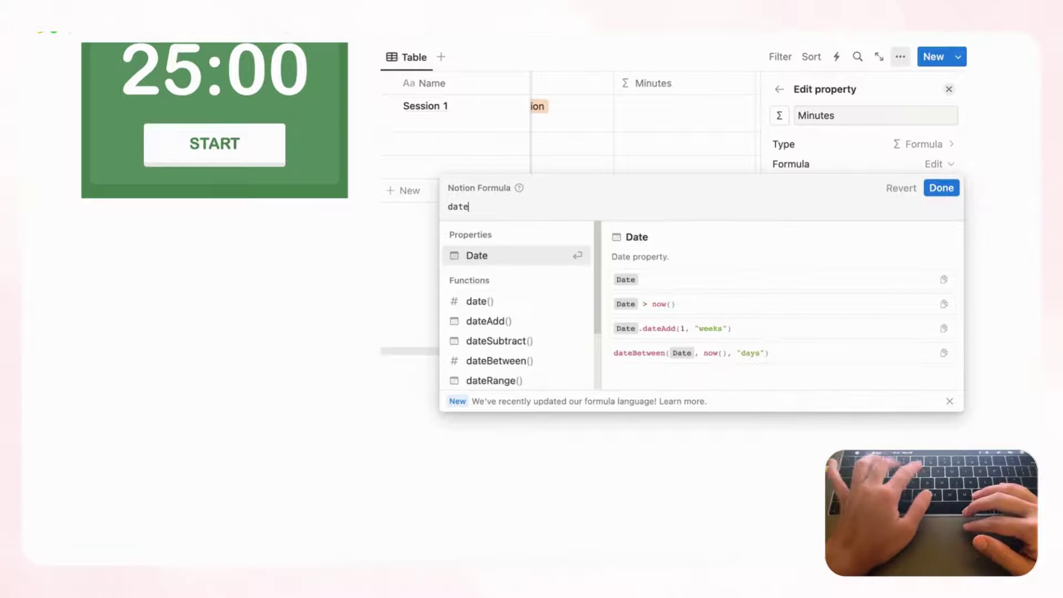
{"action": "scroll", "coordinate": [513, 304], "scroll_direction": "down", "scroll_amount": 1}
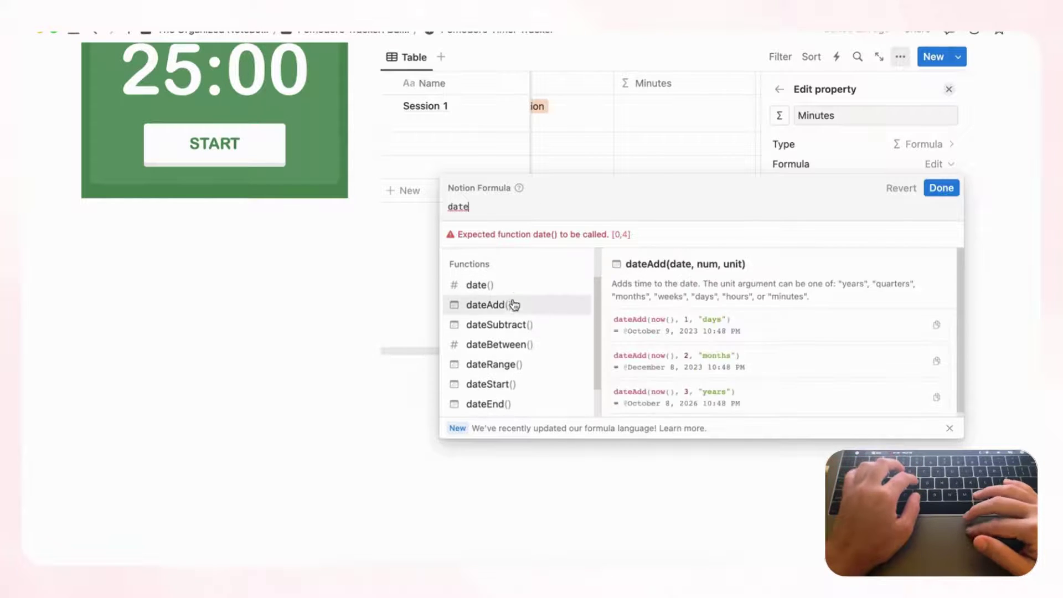
{"action": "left_click", "coordinate": [500, 344]}
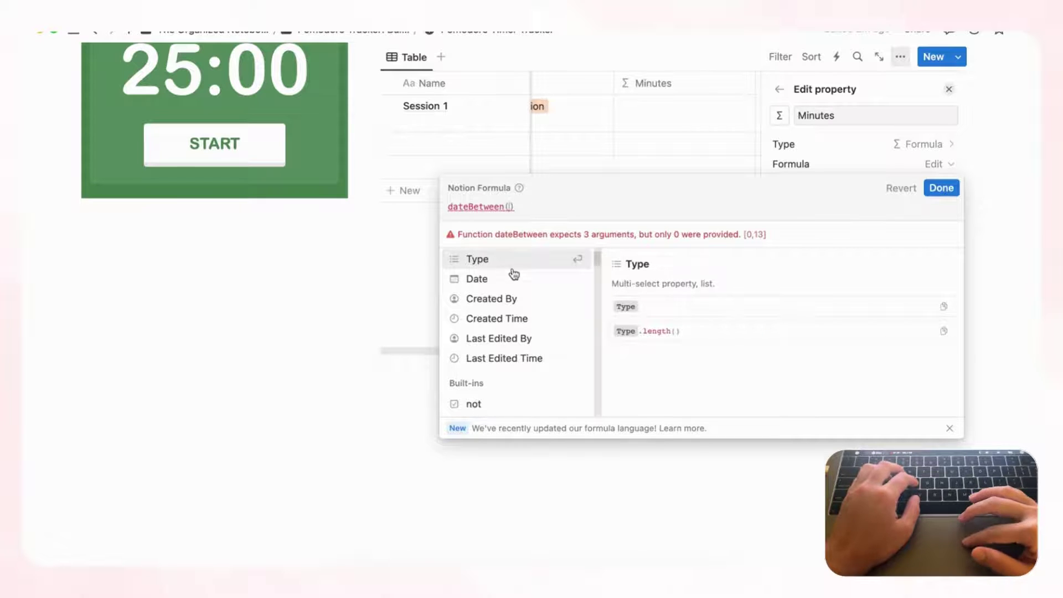
Step: Enter the Date property with dateEnd() as the first argument of dateBetween
{"action": "left_click", "coordinate": [508, 283]}
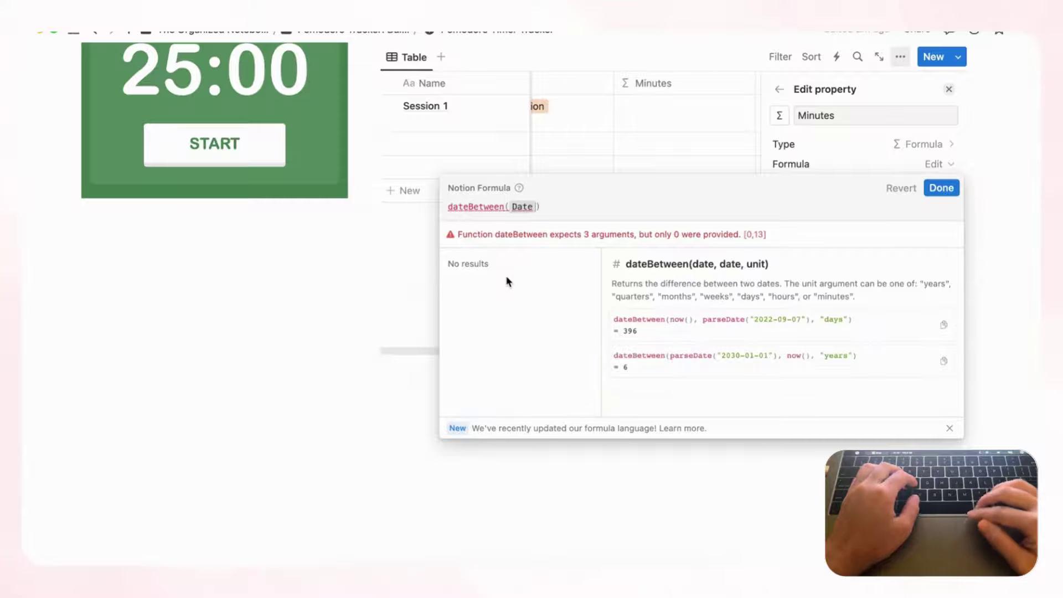
{"action": "type", "text": ".date"}
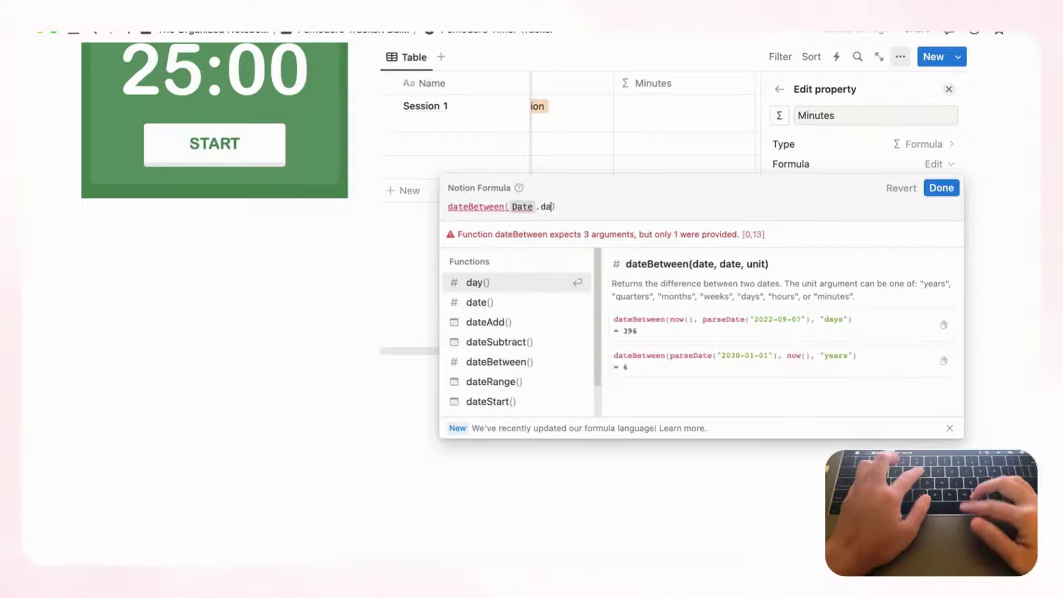
{"action": "scroll", "coordinate": [543, 408], "scroll_direction": "down", "scroll_amount": 1}
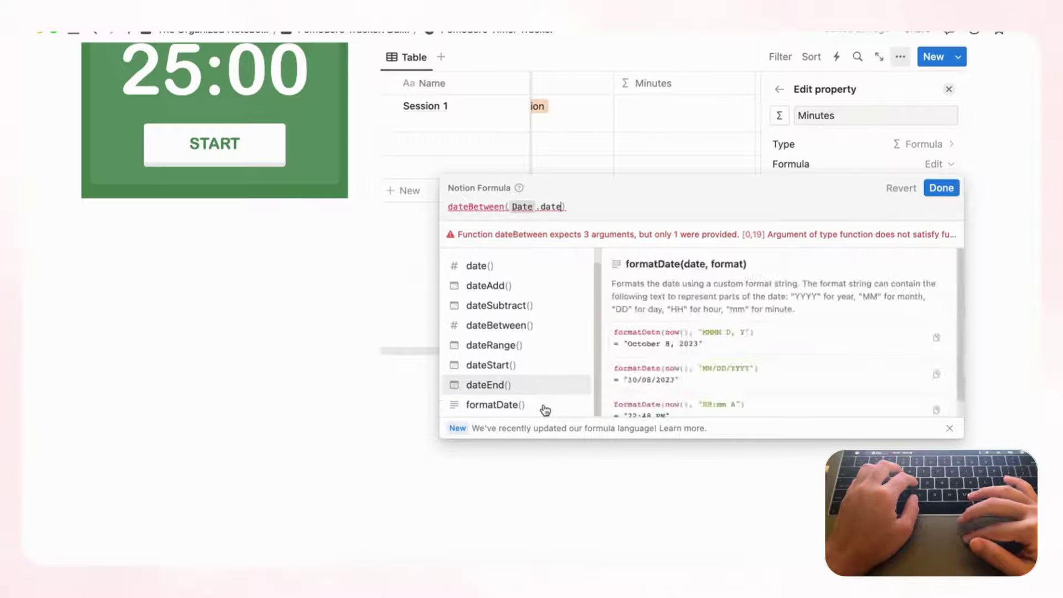
{"action": "left_click", "coordinate": [528, 388]}
{"action": "key", "text": "Right"}
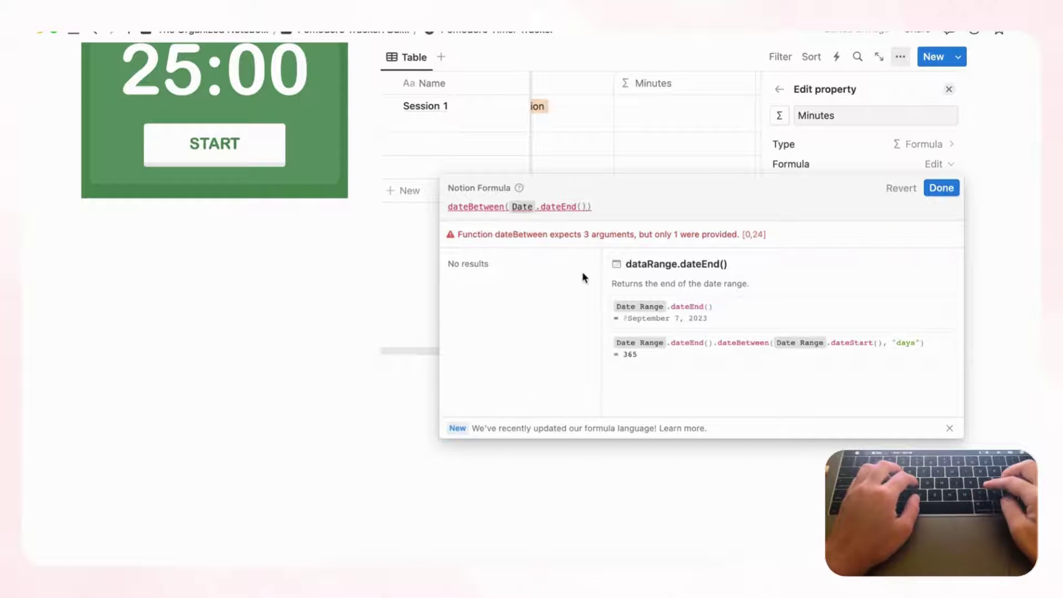
Step: Complete the Minutes formula with Date.dateStart() as the second argument and "minutes" as the unit
{"action": "type", "text": ",date"}
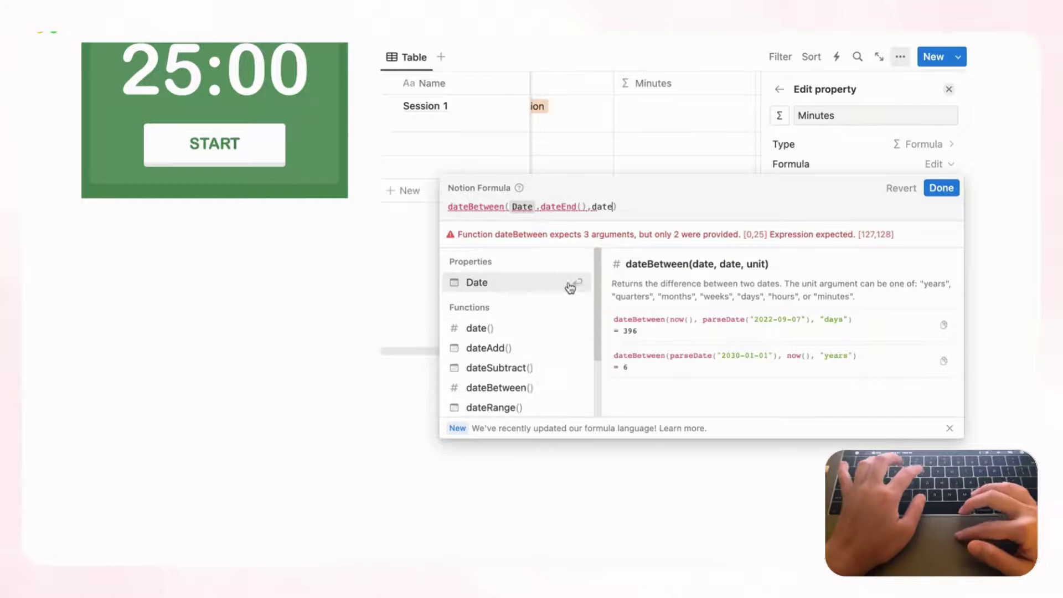
{"action": "left_click", "coordinate": [541, 285]}
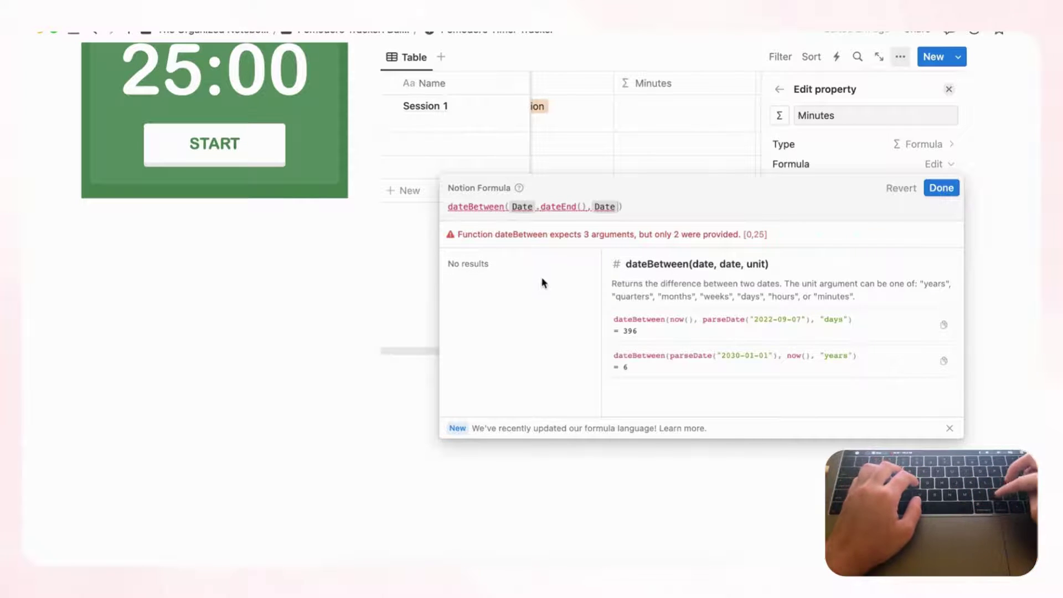
{"action": "type", "text": ".date"}
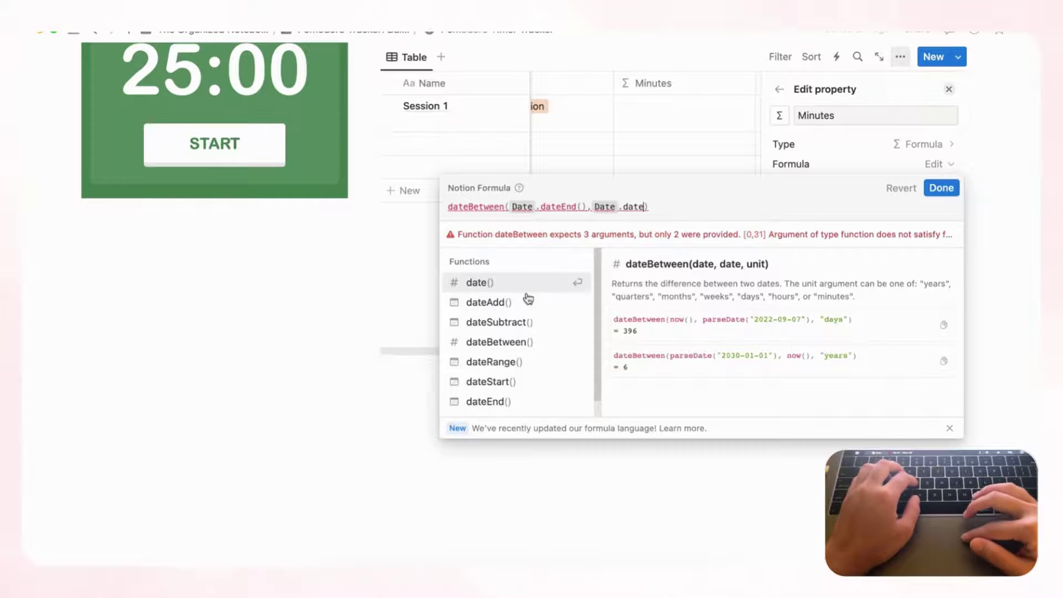
{"action": "left_click", "coordinate": [522, 388]}
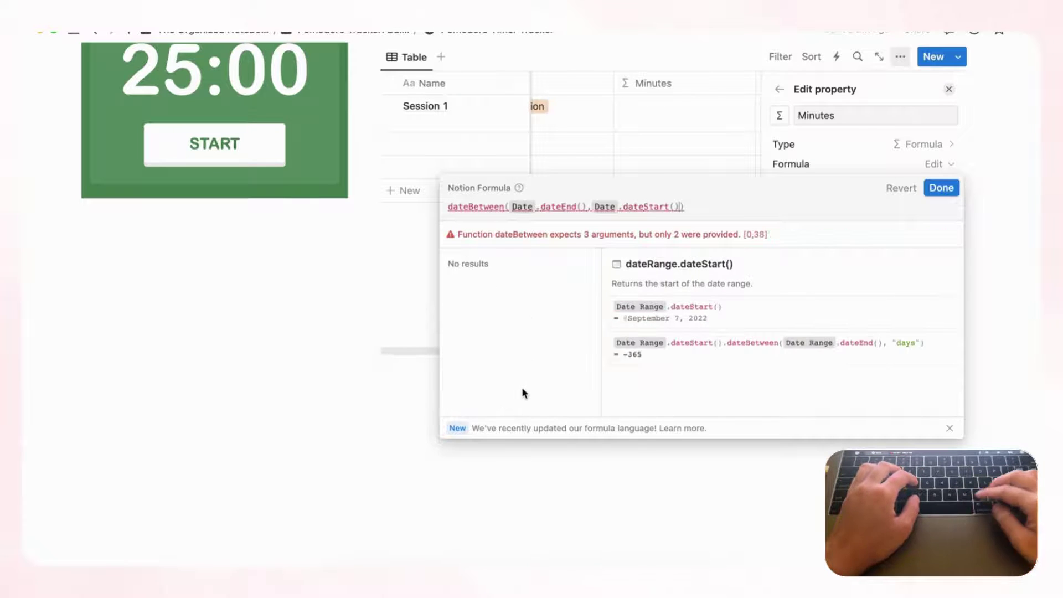
{"action": "type", "text": ", "}
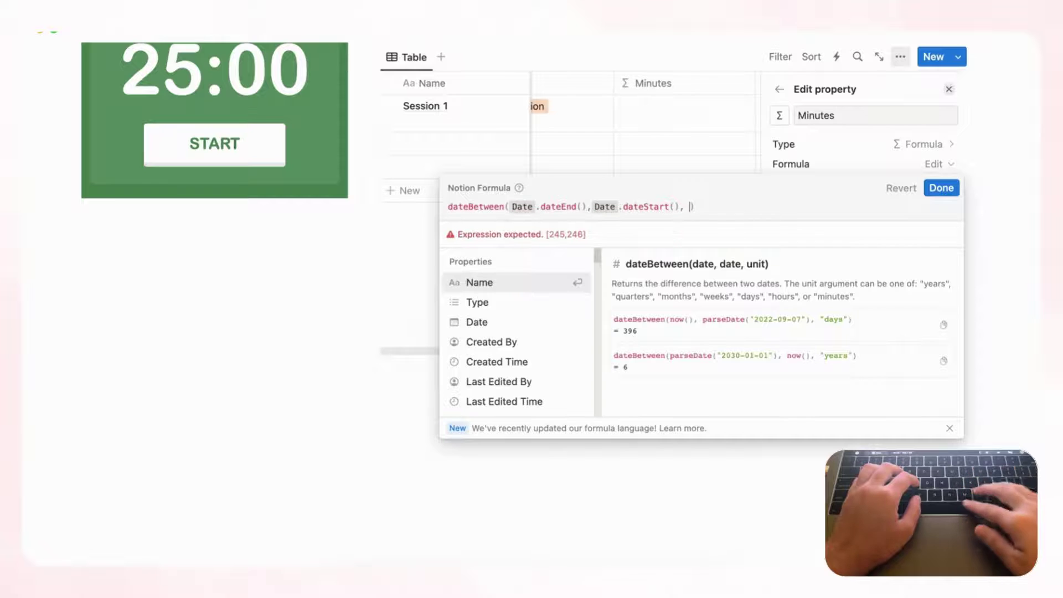
{"action": "type", "text": "\"minut"}
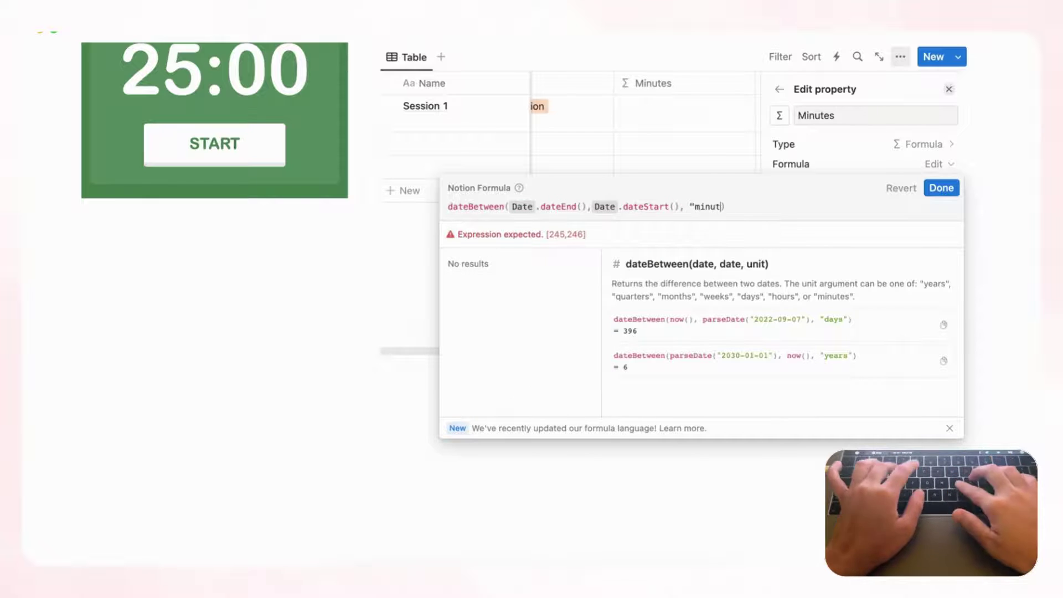
{"action": "type", "text": "es\""}
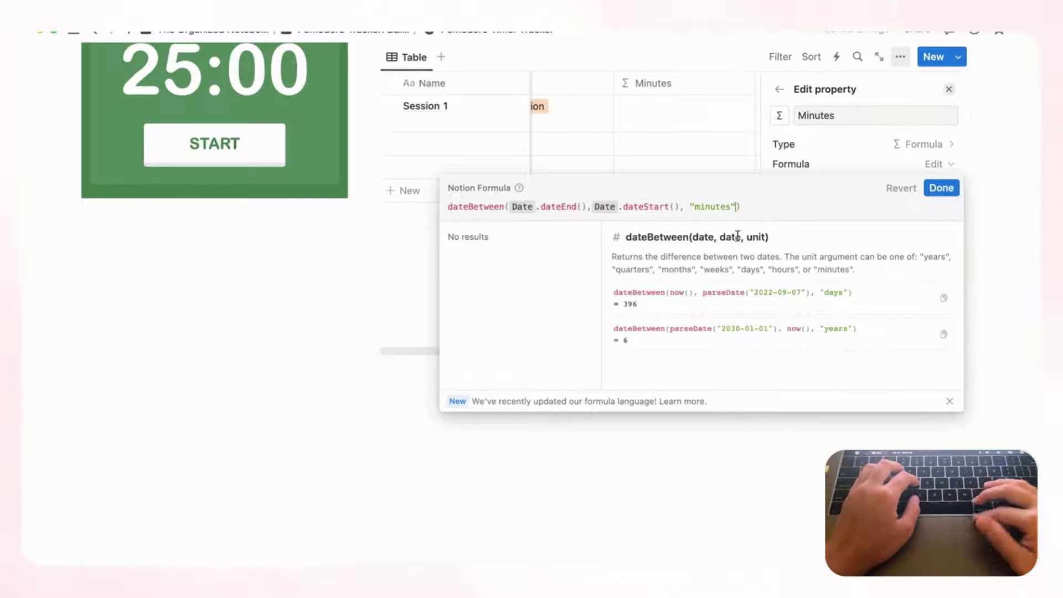
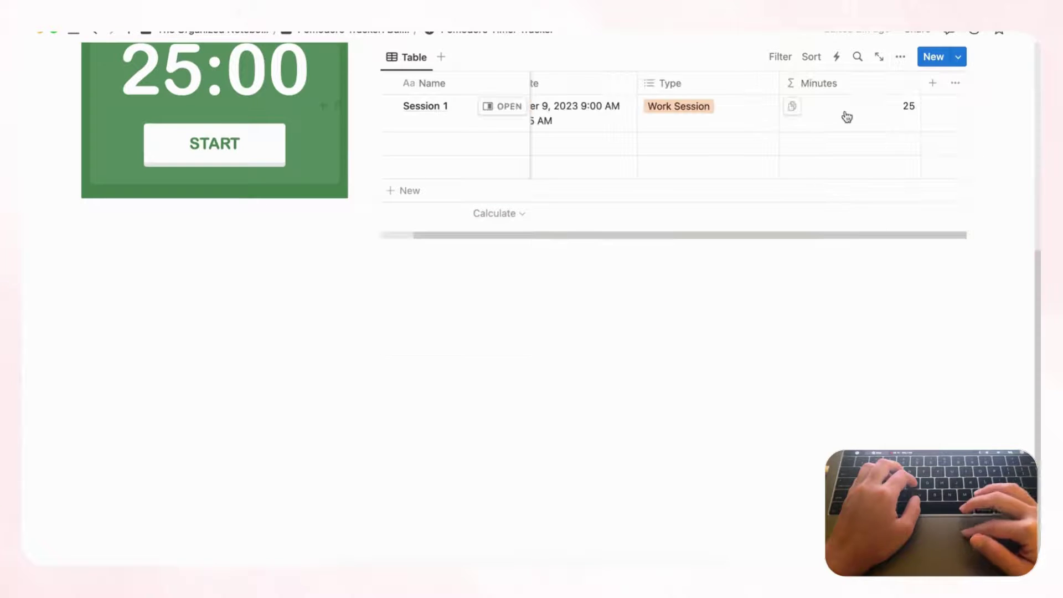
Step: Add a relation property to the sessions table linking to Pomodoro Tasks, with Show on Pomodoro Tasks enabled
{"action": "scroll", "coordinate": [854, 129], "scroll_direction": "left", "scroll_amount": 2}
{"action": "scroll", "coordinate": [855, 128], "scroll_direction": "up", "scroll_amount": 4}
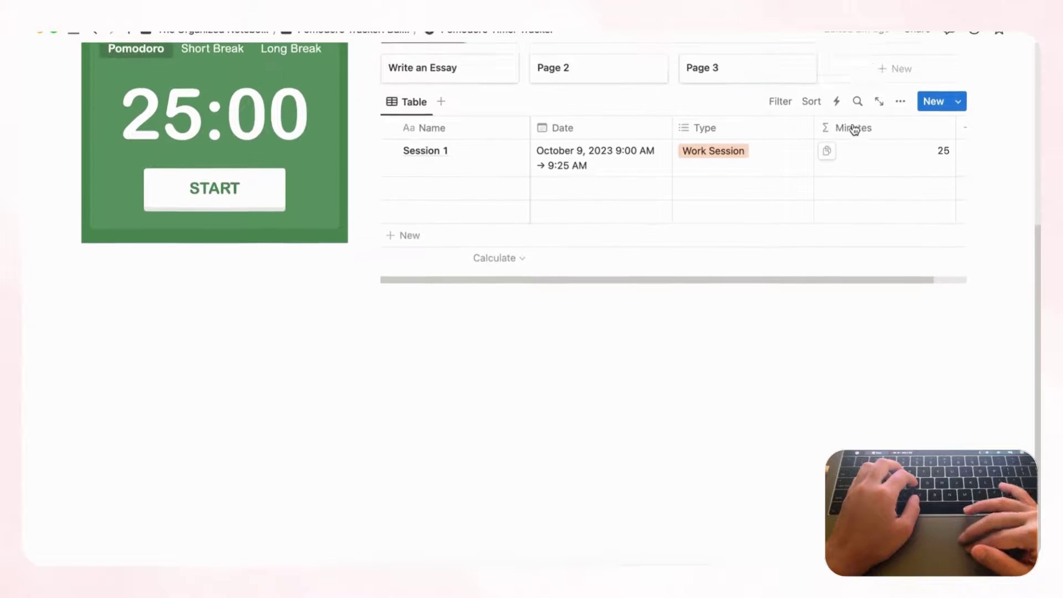
{"action": "scroll", "coordinate": [870, 205], "scroll_direction": "up", "scroll_amount": 2}
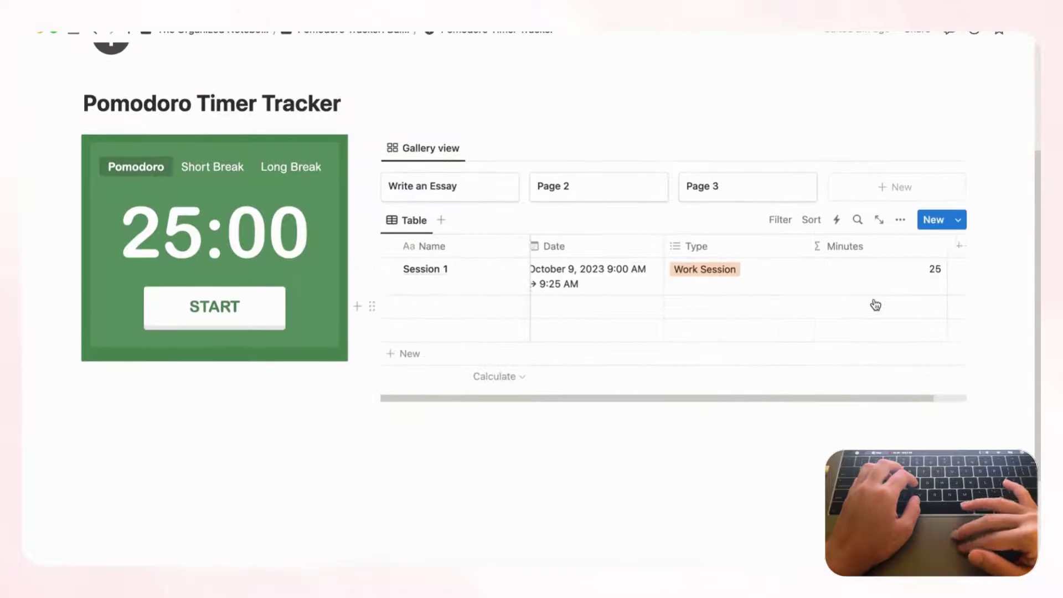
{"action": "scroll", "coordinate": [876, 304], "scroll_direction": "right", "scroll_amount": 1}
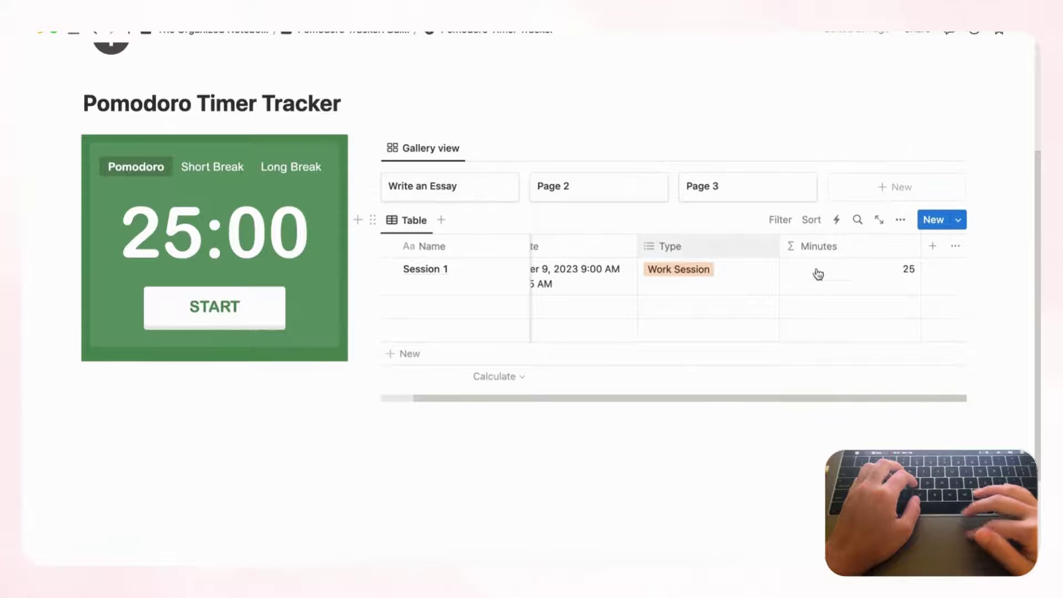
{"action": "left_click", "coordinate": [933, 249]}
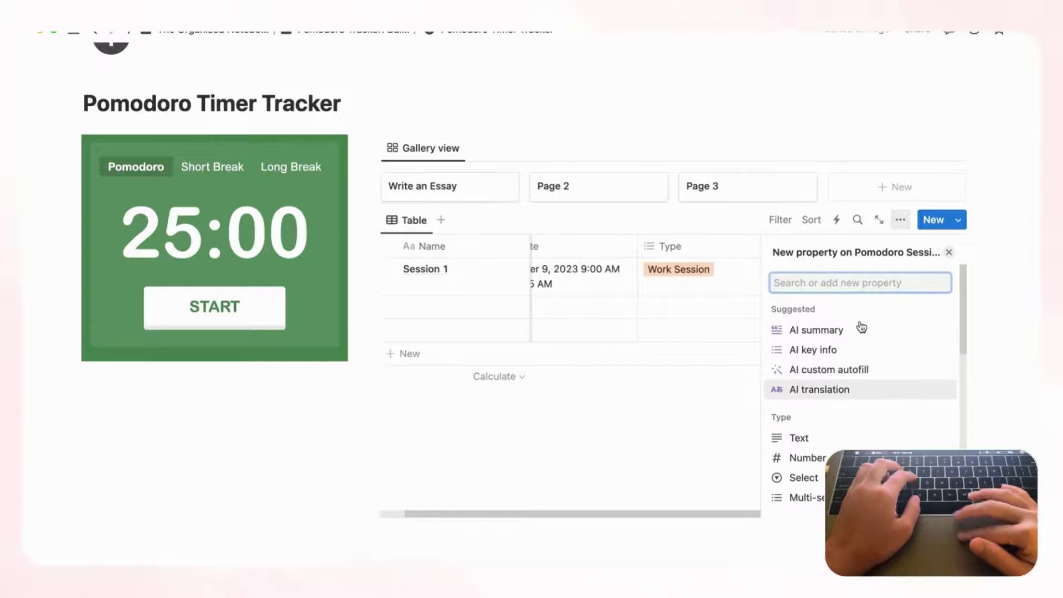
{"action": "type", "text": "relation"}
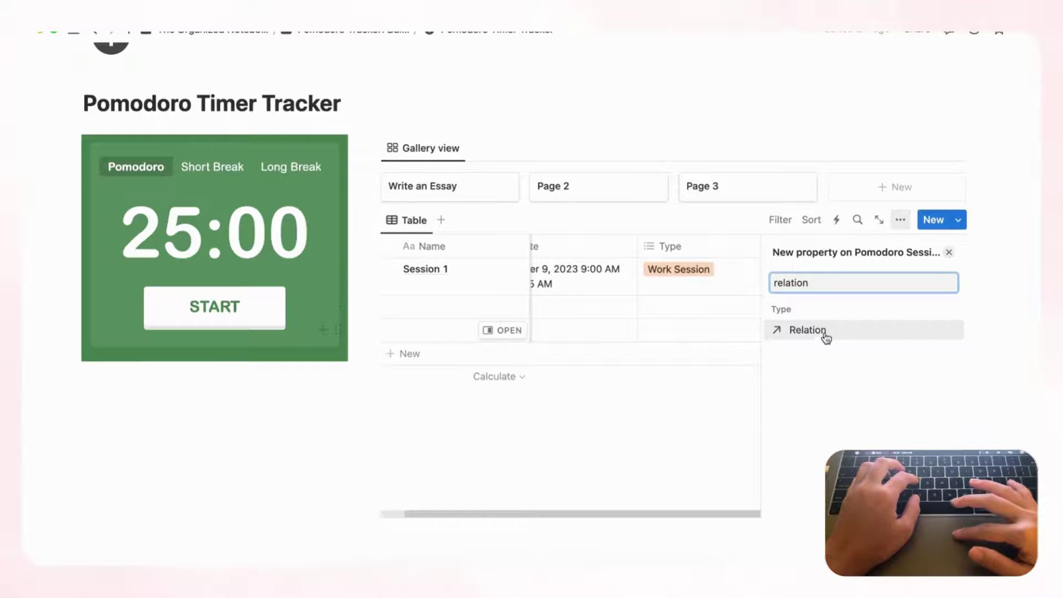
{"action": "left_click", "coordinate": [825, 335]}
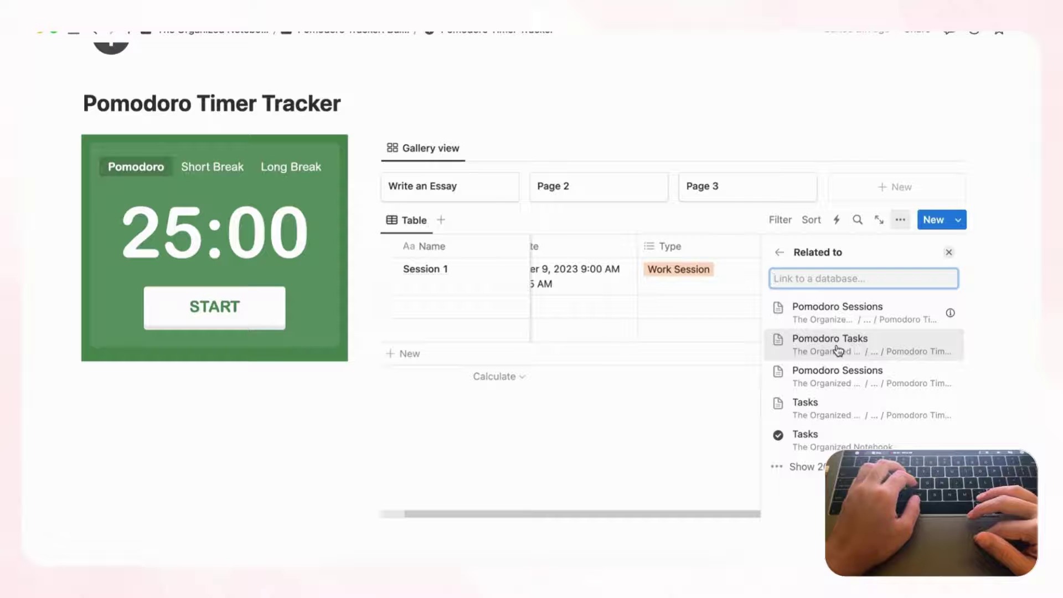
{"action": "left_click", "coordinate": [855, 346]}
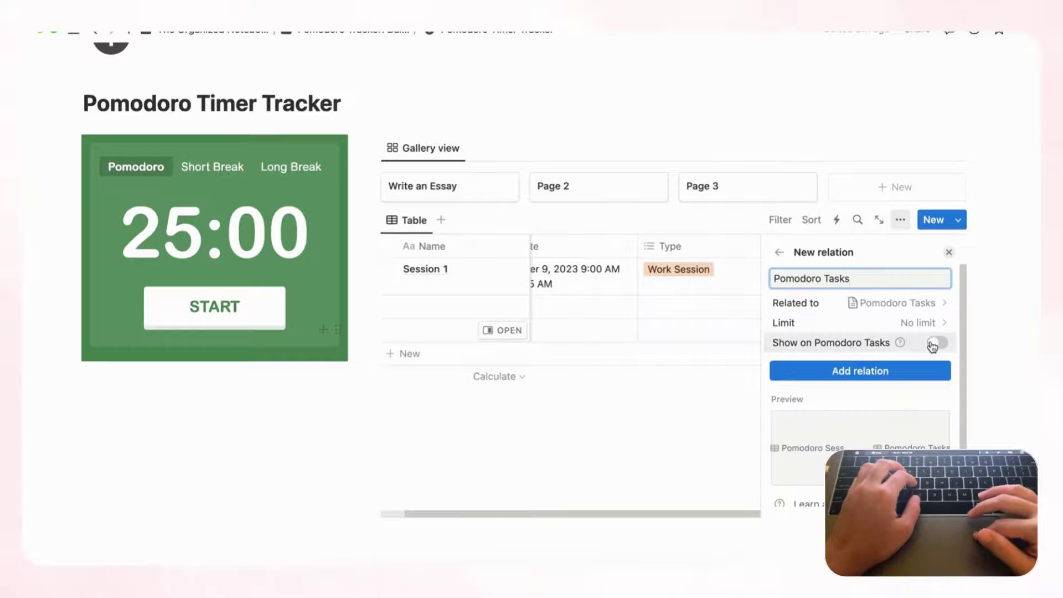
{"action": "left_click", "coordinate": [941, 343]}
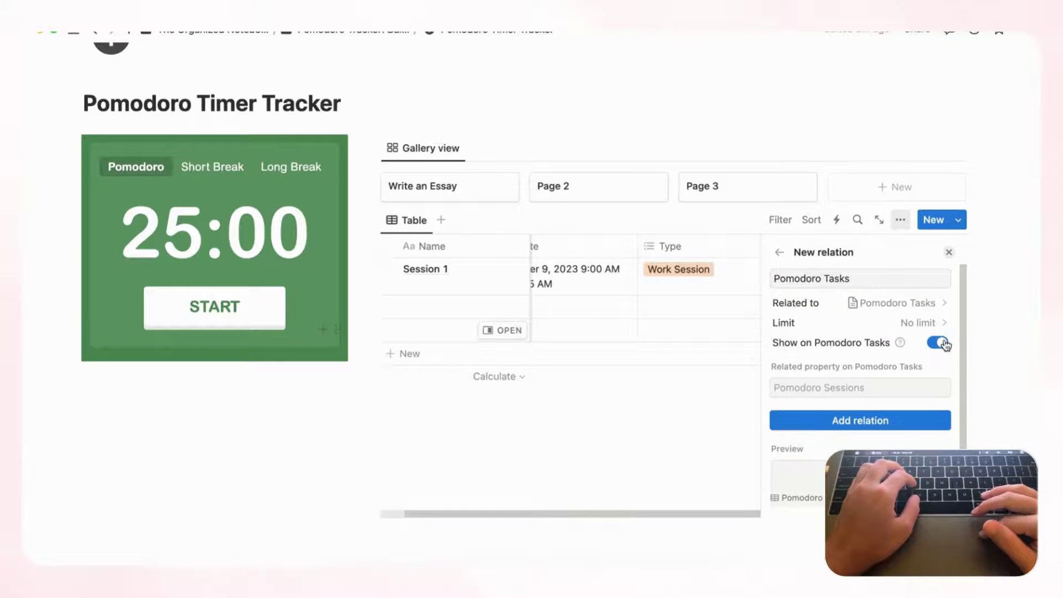
{"action": "left_click", "coordinate": [861, 422]}
{"action": "left_click", "coordinate": [949, 254]}
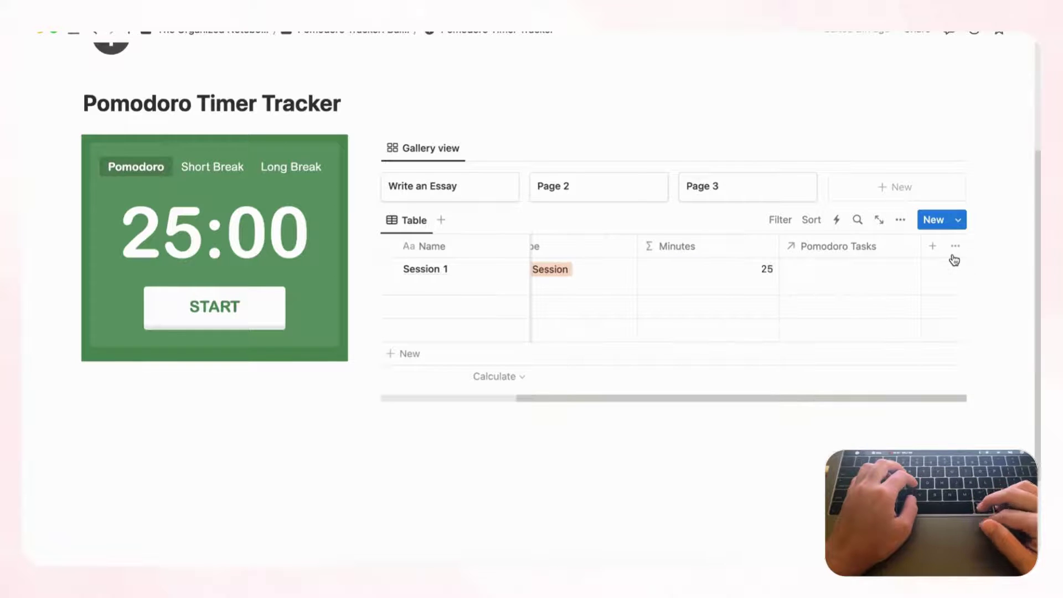
Step: Link Session 1 to the Write an Essay task in its Pomodoro Tasks property
{"action": "left_click", "coordinate": [847, 279]}
{"action": "left_click", "coordinate": [850, 316]}
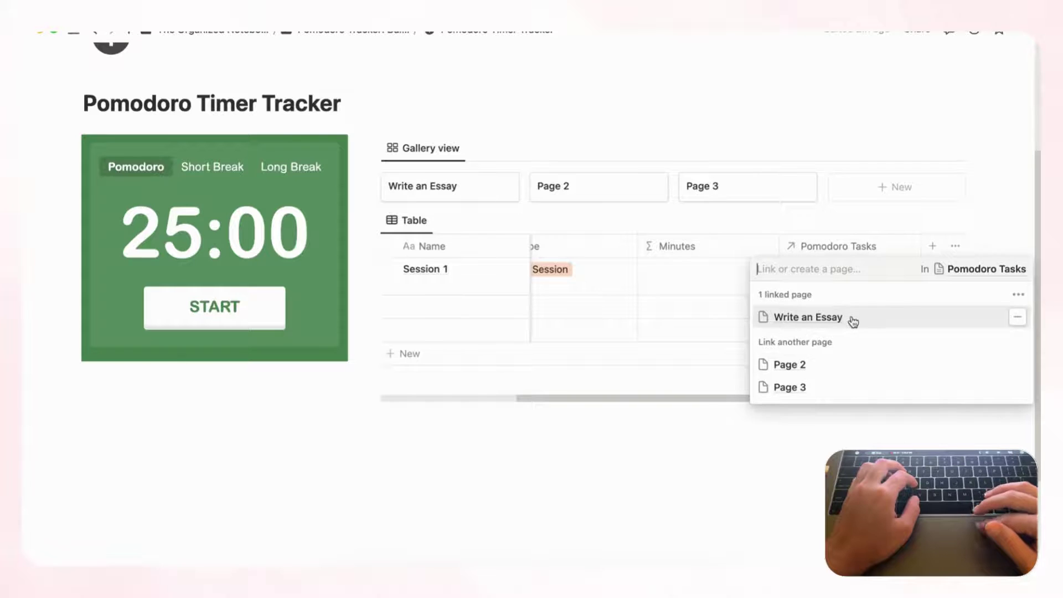
{"action": "left_click", "coordinate": [981, 223]}
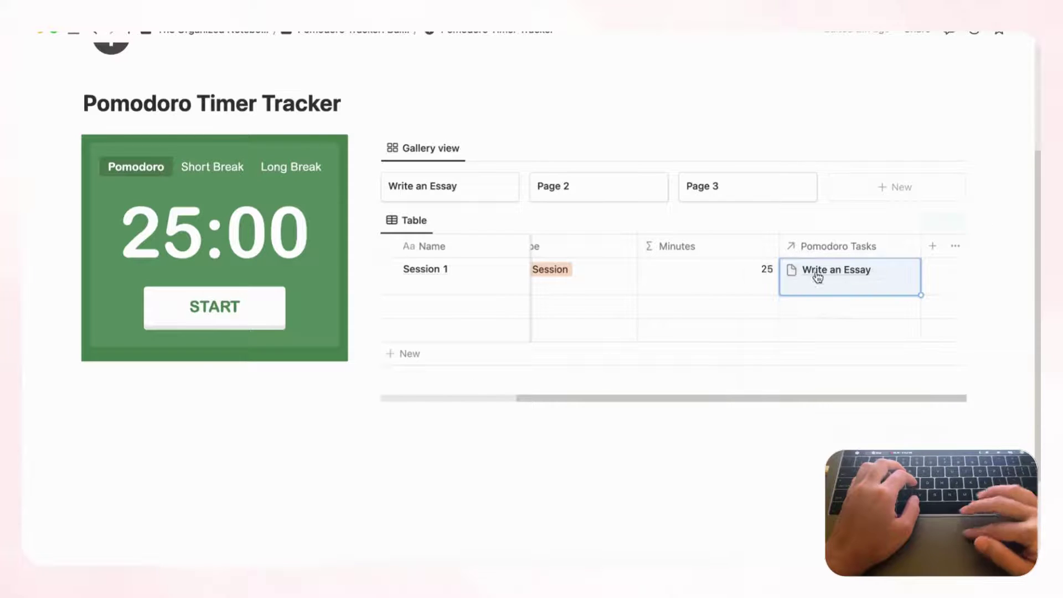
Step: Open the Write an Essay task from the gallery to check its linked Pomodoro session, and close it
{"action": "scroll", "coordinate": [784, 286], "scroll_direction": "left", "scroll_amount": 5}
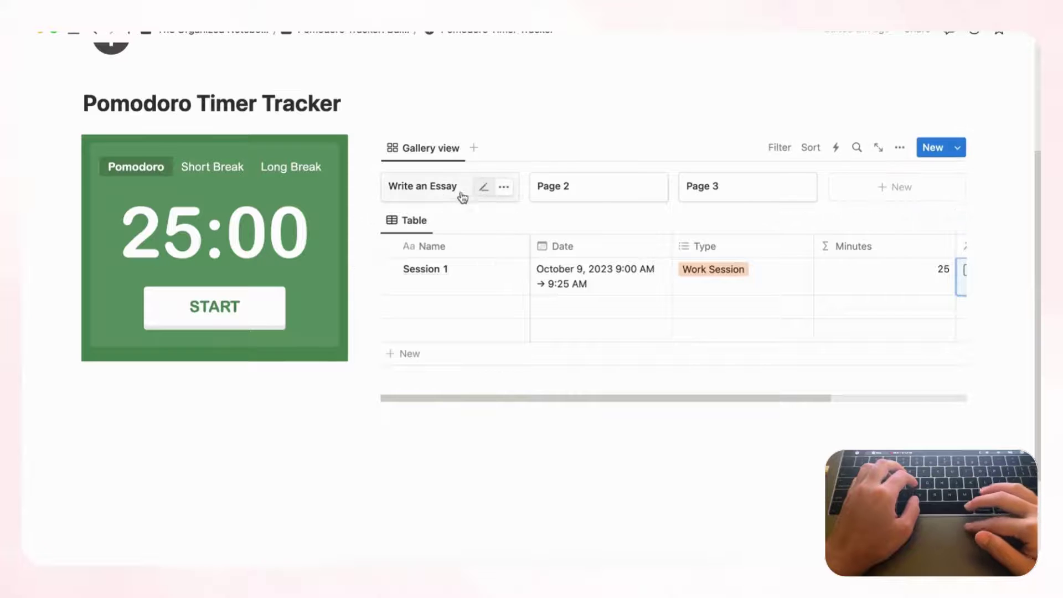
{"action": "left_click", "coordinate": [437, 187]}
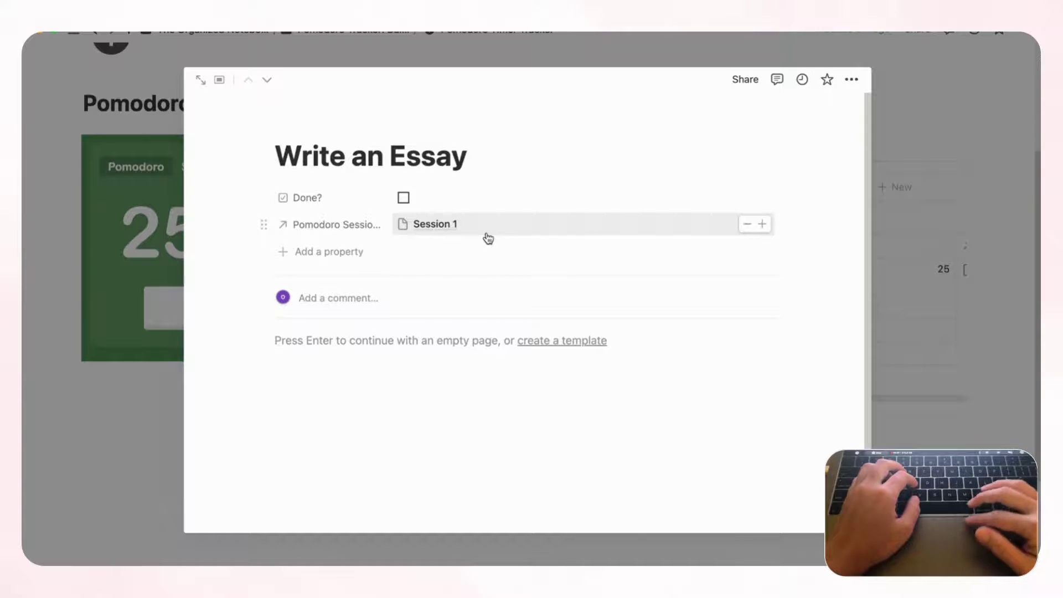
{"action": "left_click", "coordinate": [1004, 185]}
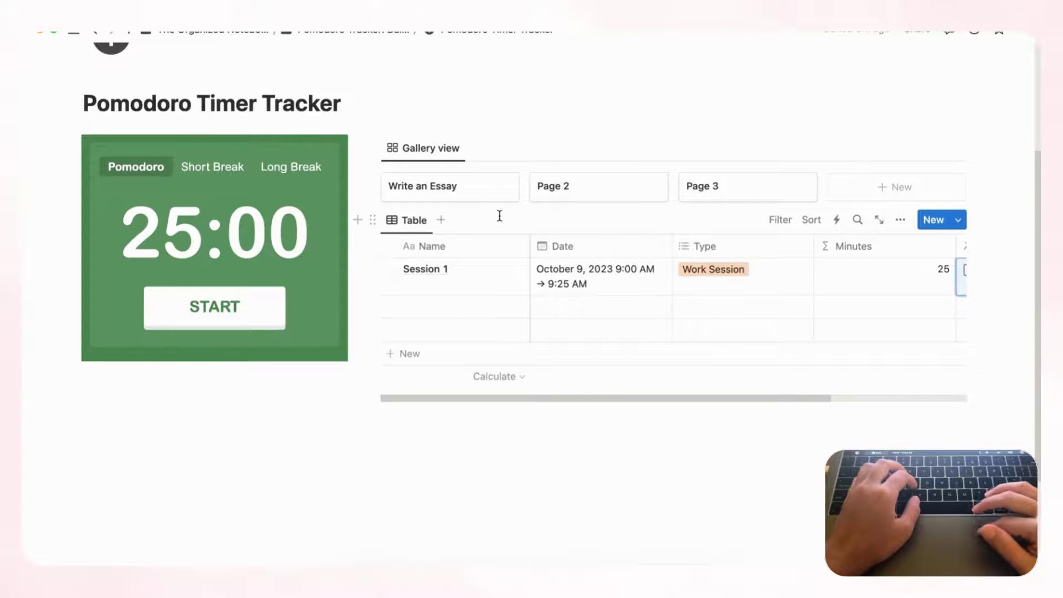
Step: Add a Rollup property to the Write an Essay task, using the Pomodoro Sessions relation
{"action": "mouse_move", "coordinate": [471, 199]}
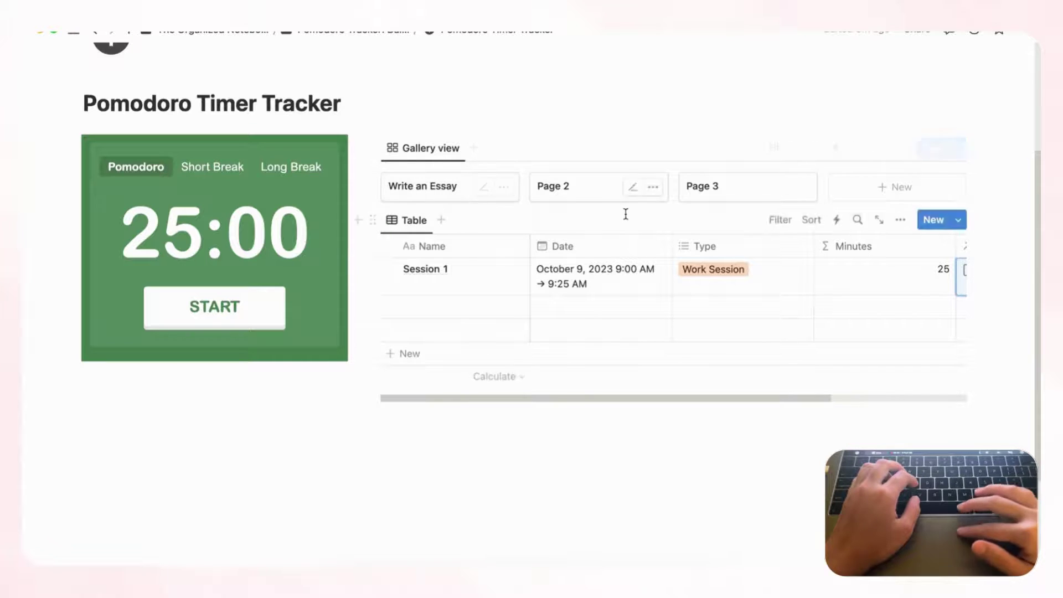
{"action": "left_click", "coordinate": [462, 195]}
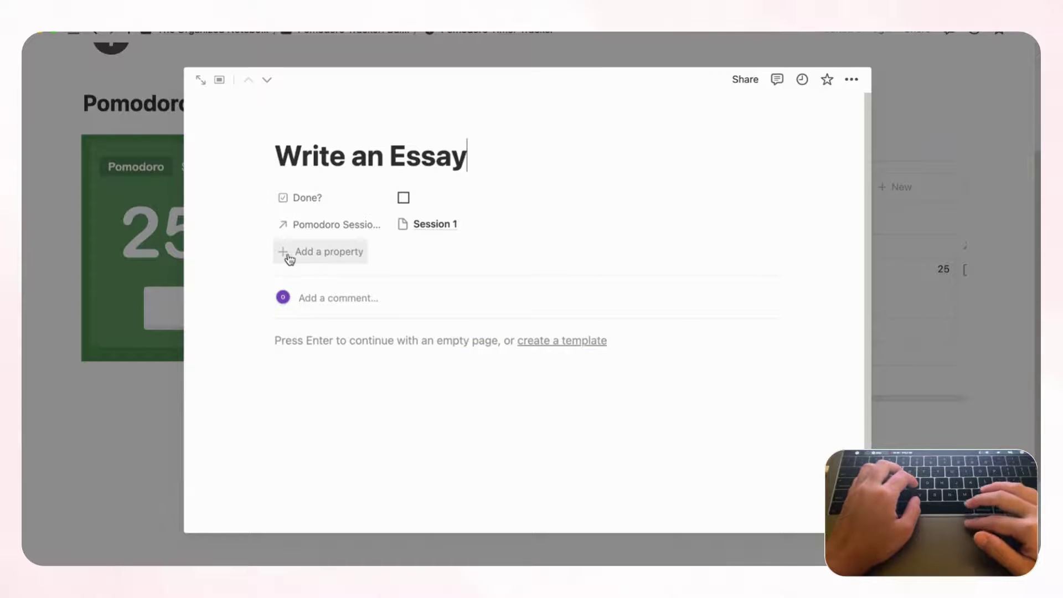
{"action": "left_click", "coordinate": [333, 257]}
{"action": "type", "text": "roll"}
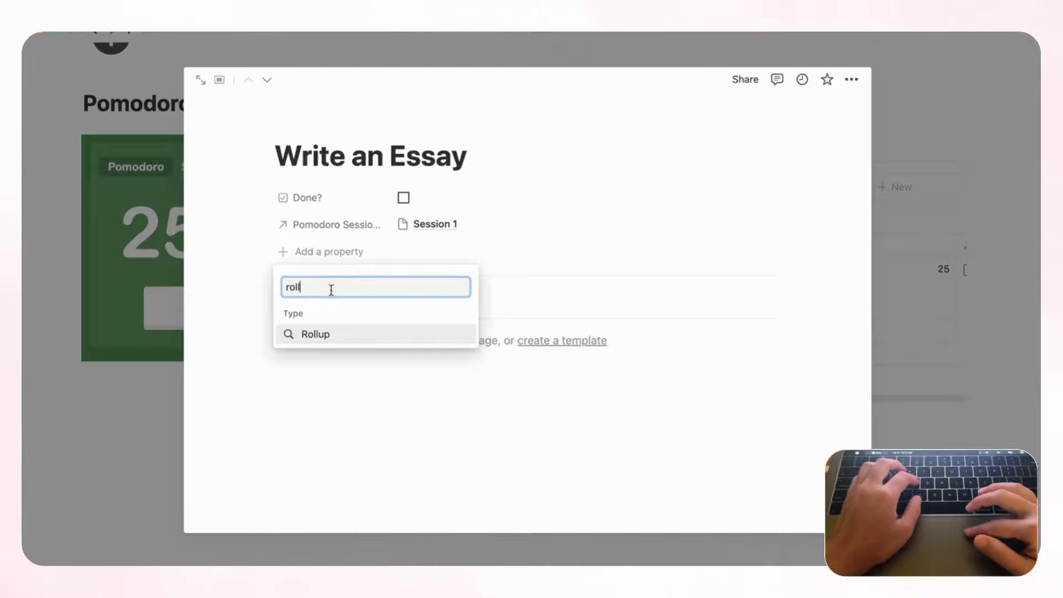
{"action": "left_click", "coordinate": [335, 335]}
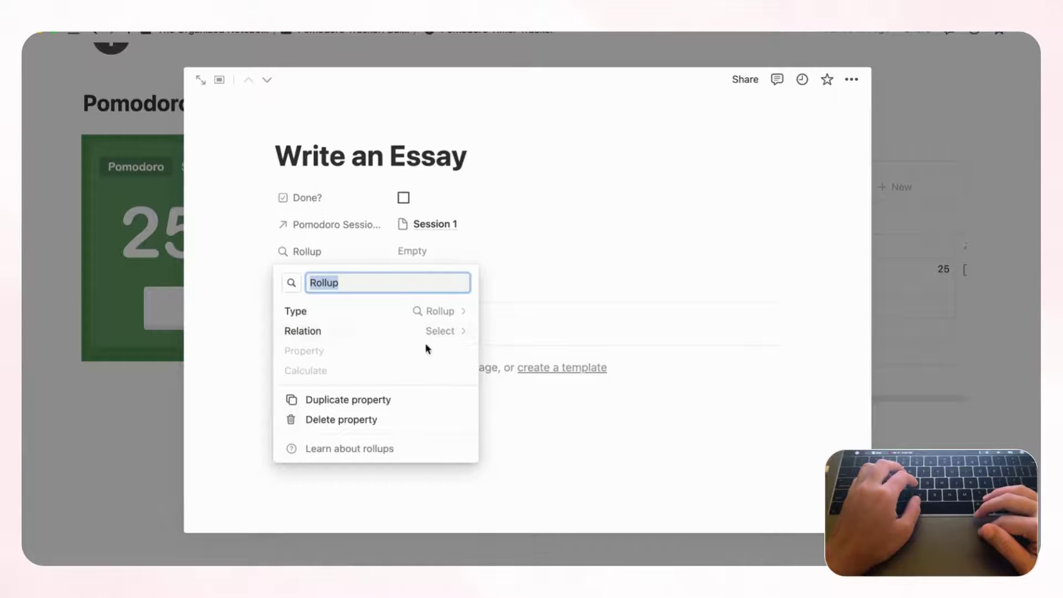
{"action": "left_click", "coordinate": [439, 334]}
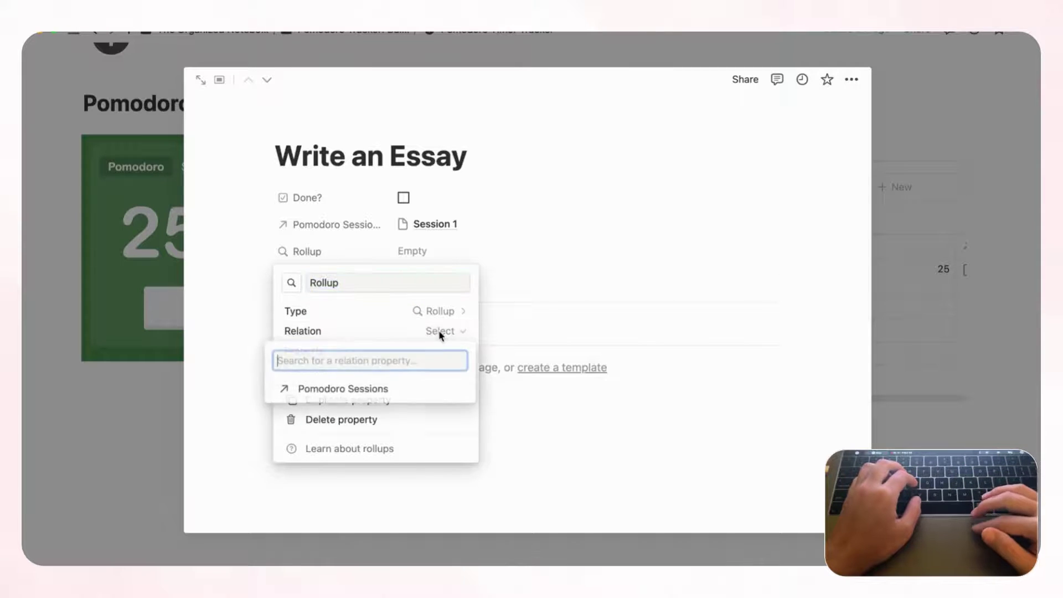
{"action": "left_click", "coordinate": [400, 393]}
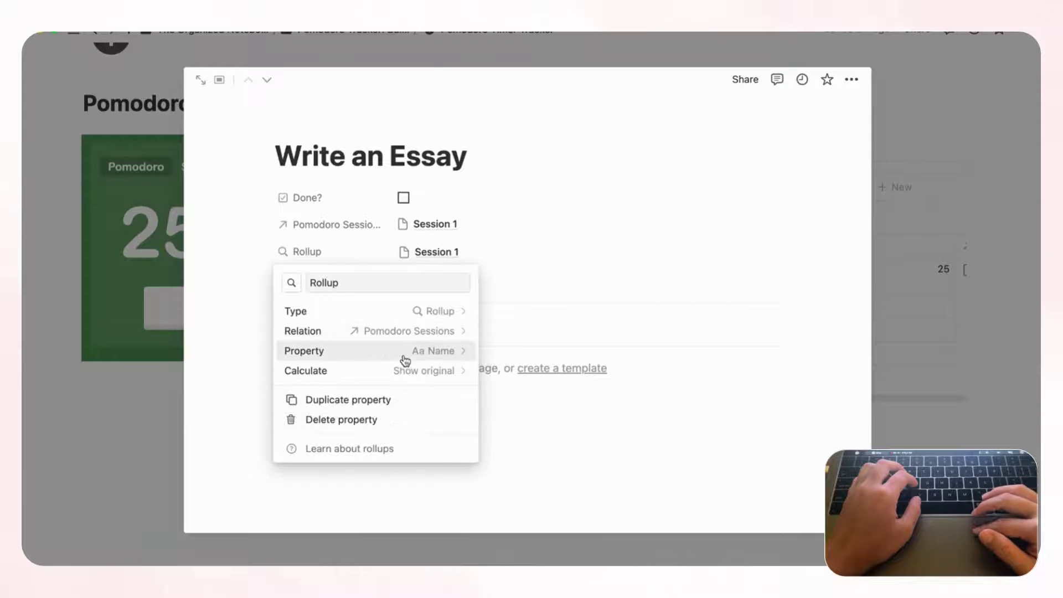
Step: Set the rollup to the Minutes property calculated as Sum, and close the task page
{"action": "left_click", "coordinate": [408, 359]}
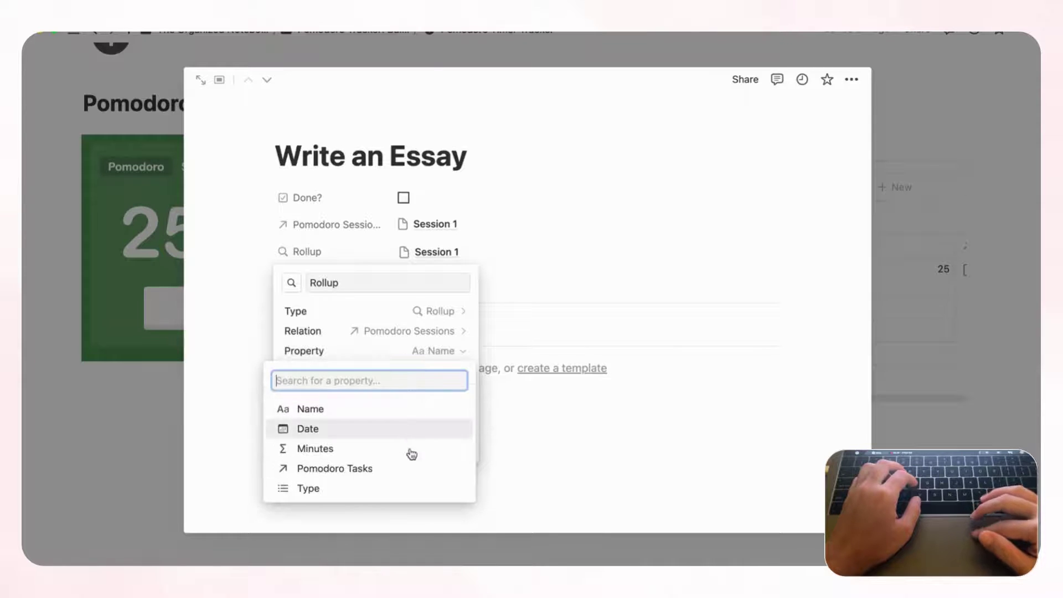
{"action": "left_click", "coordinate": [413, 449]}
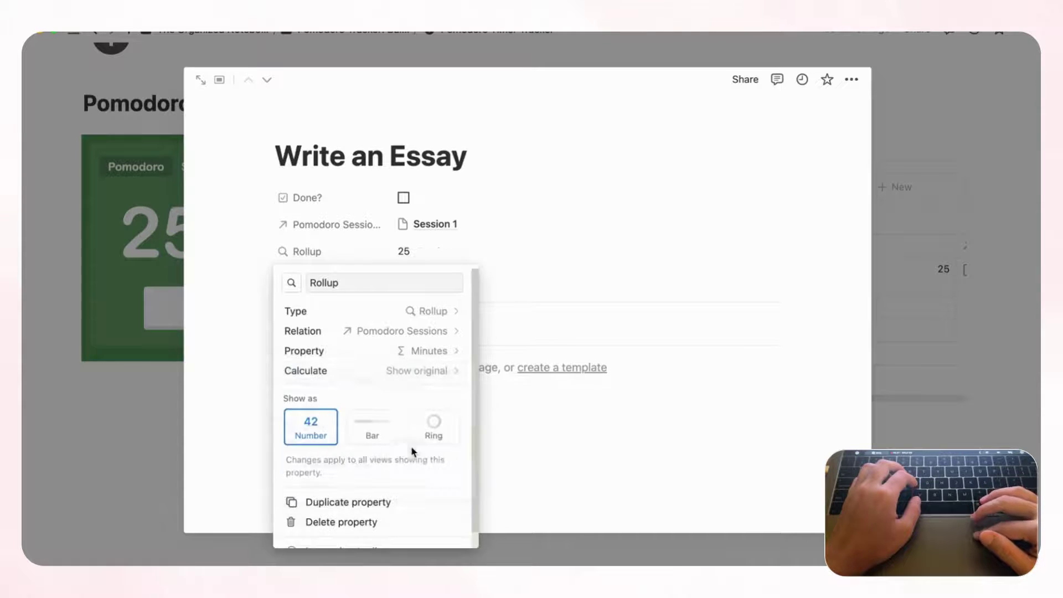
{"action": "left_click", "coordinate": [405, 372]}
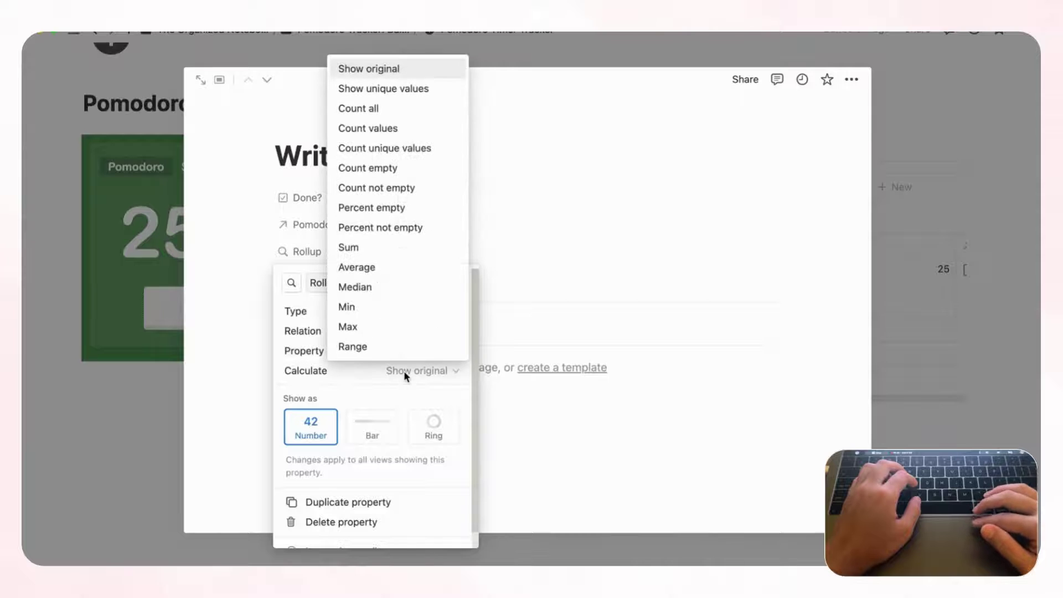
{"action": "left_click", "coordinate": [405, 249]}
{"action": "left_click", "coordinate": [552, 246]}
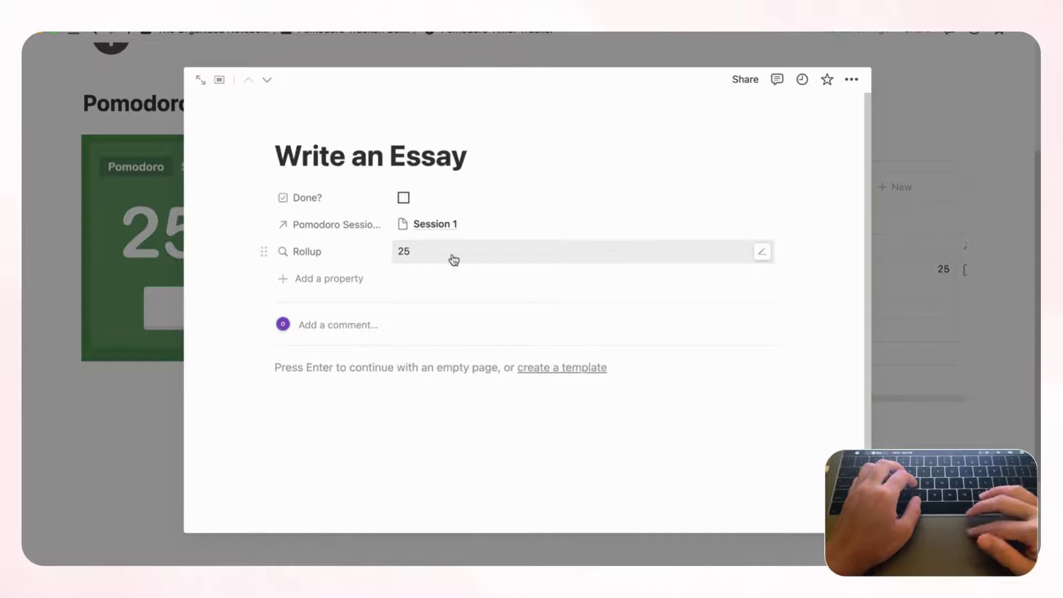
{"action": "left_click", "coordinate": [966, 217]}
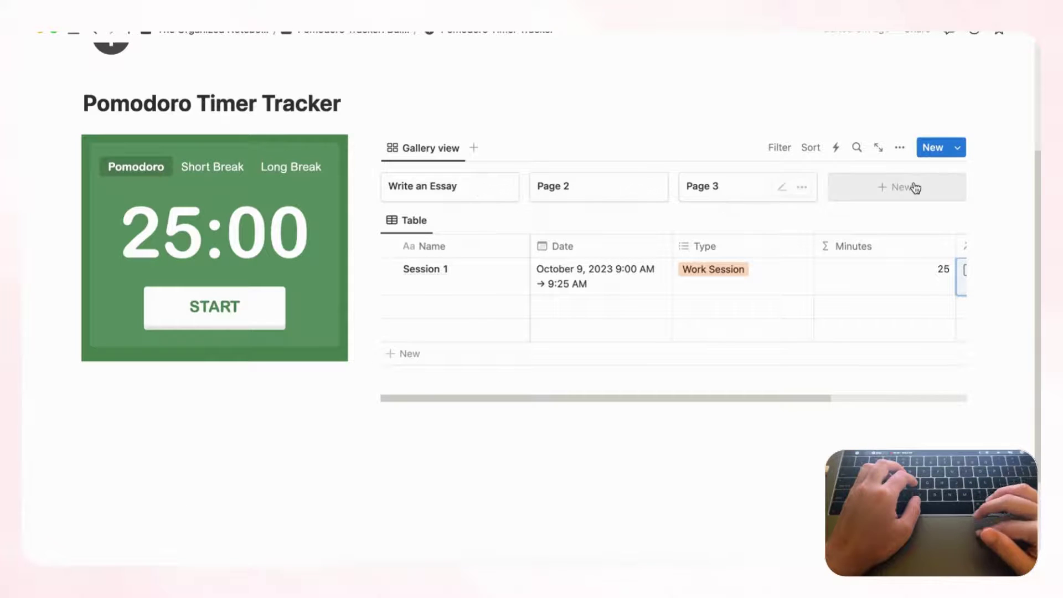
Step: Show the Done? and Rollup properties on the task gallery cards
{"action": "left_click", "coordinate": [897, 146]}
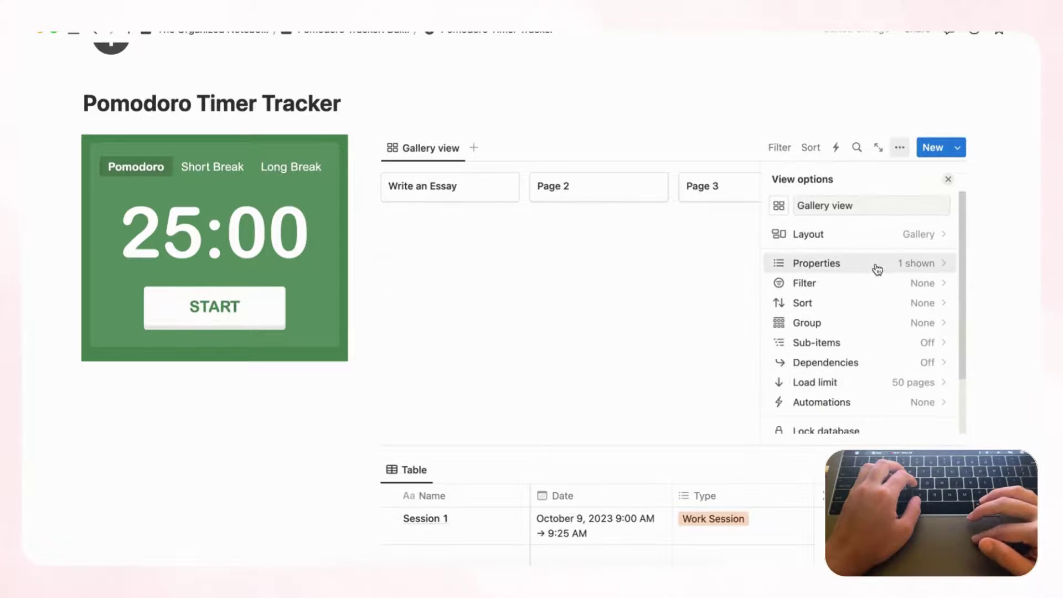
{"action": "left_click", "coordinate": [876, 268]}
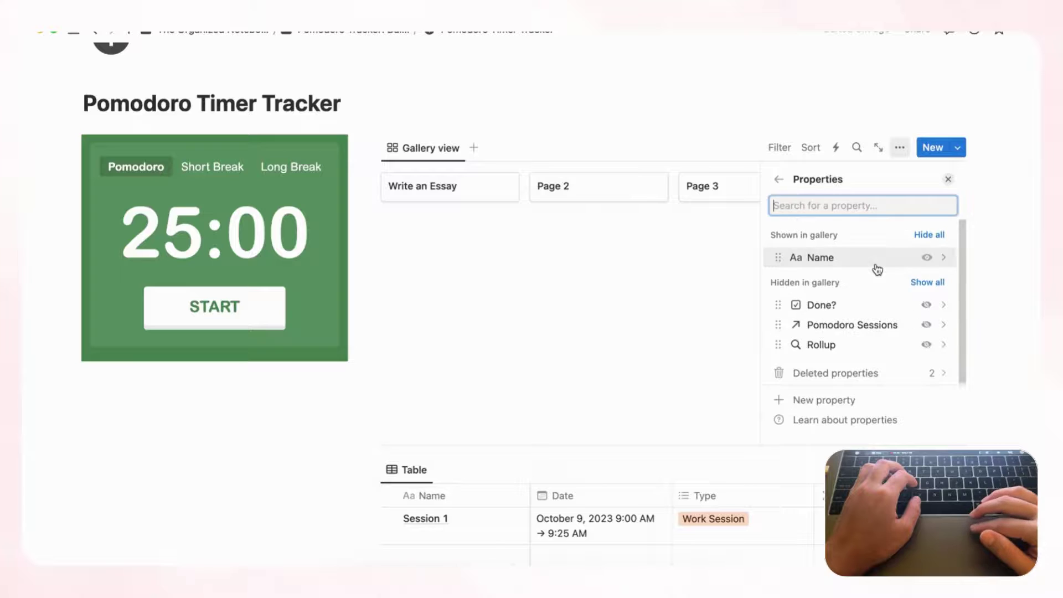
{"action": "left_click", "coordinate": [927, 304]}
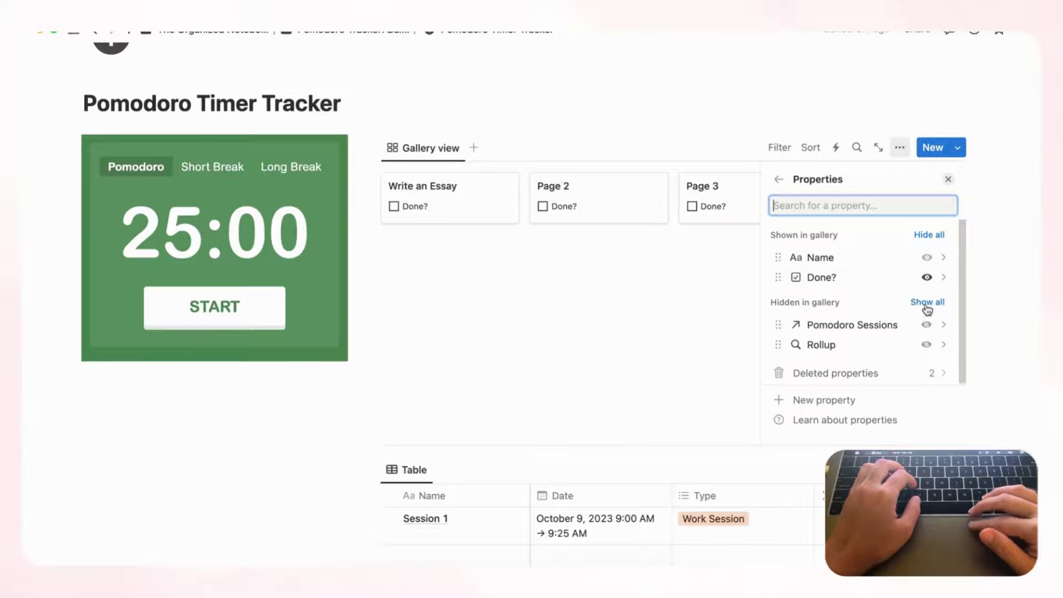
{"action": "left_click", "coordinate": [926, 345]}
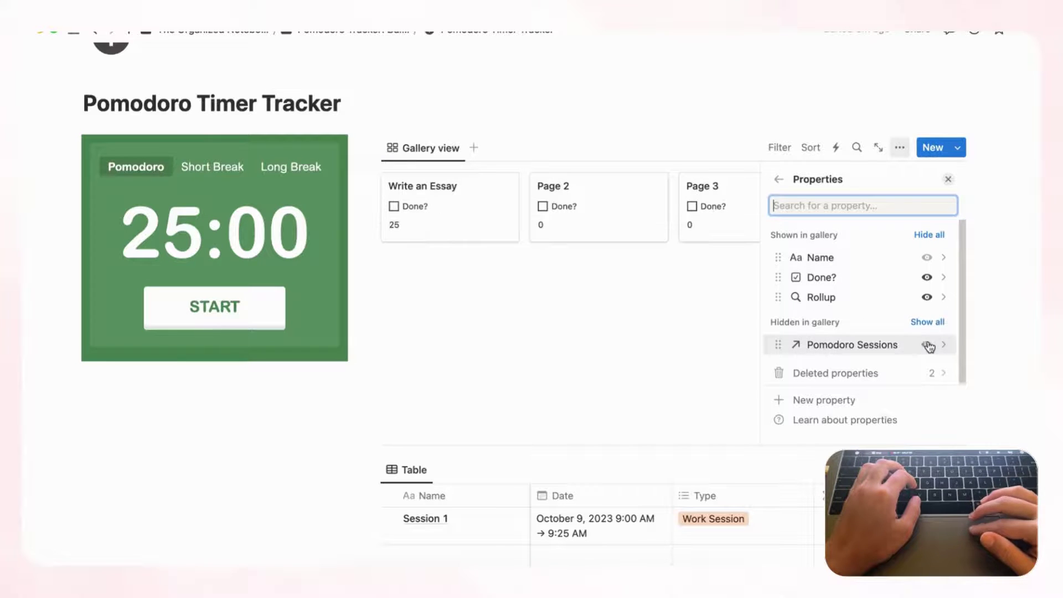
{"action": "left_click", "coordinate": [948, 180]}
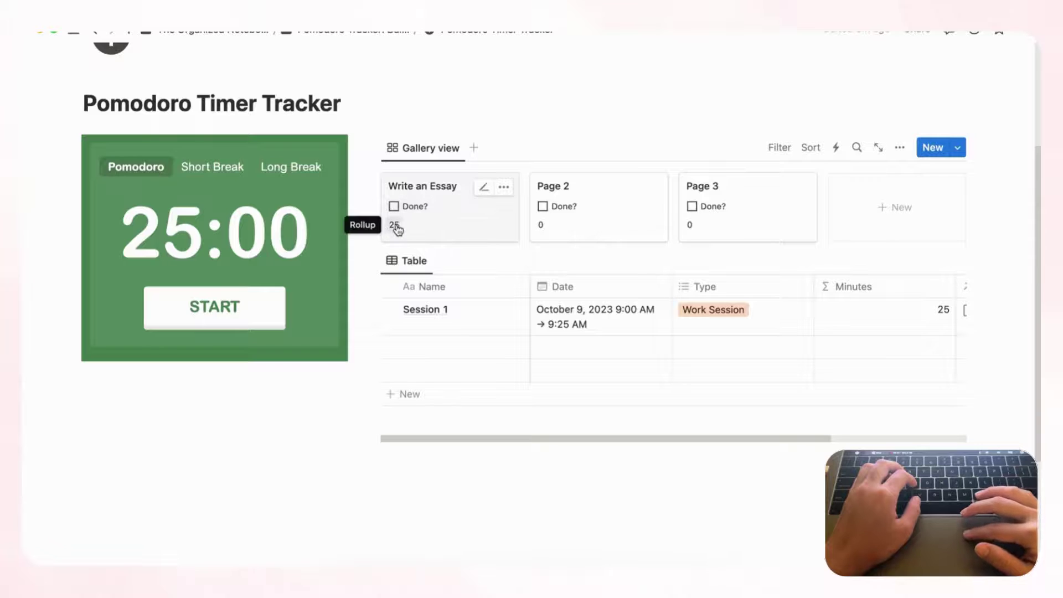
Step: Rename the Rollup property of the Write an Essay task to "Total Time Spent"
{"action": "left_click", "coordinate": [447, 227]}
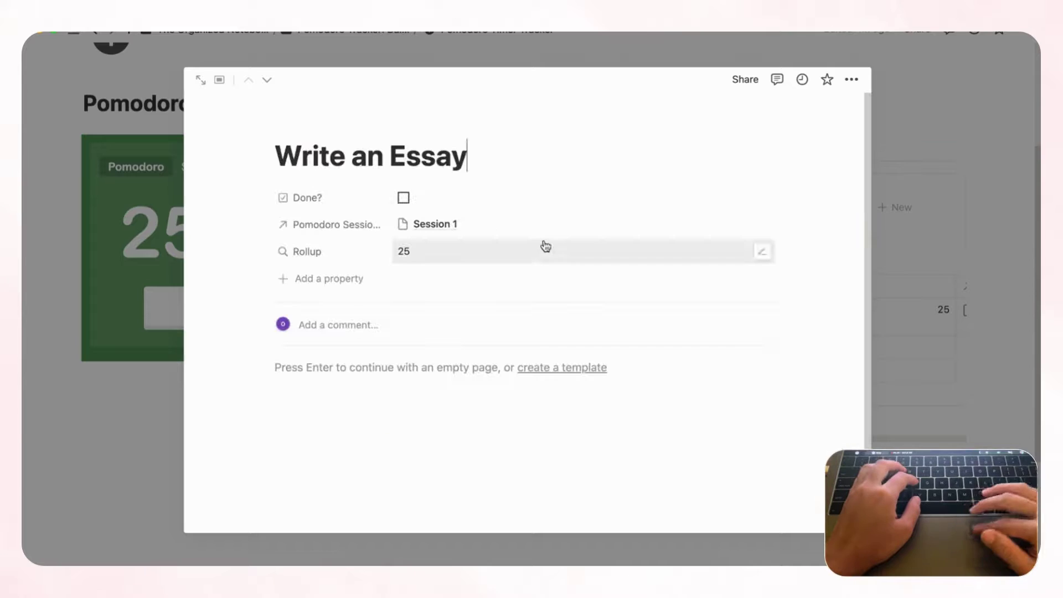
{"action": "left_click", "coordinate": [322, 264]}
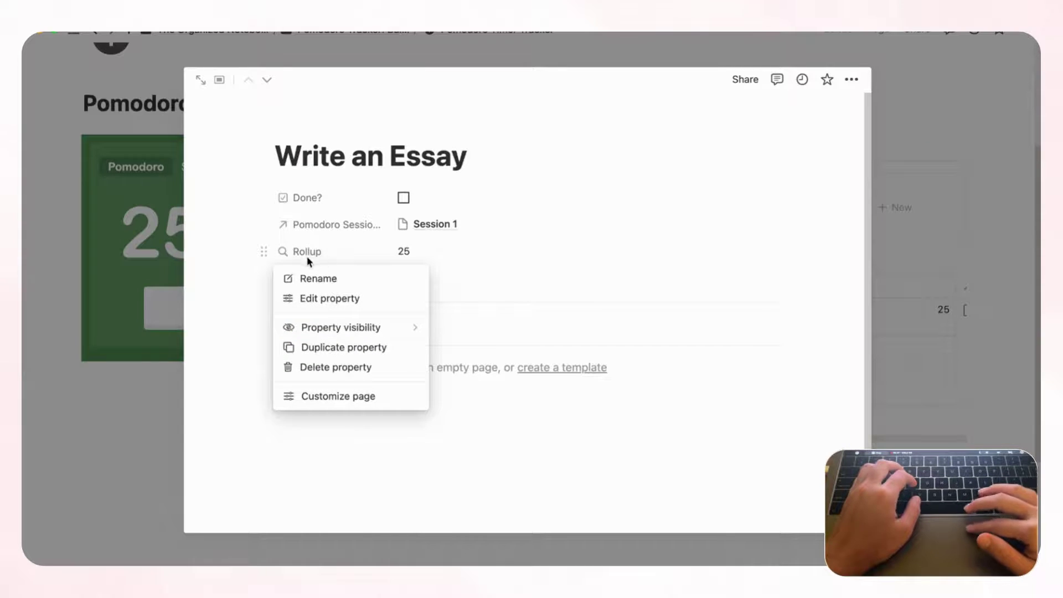
{"action": "left_click", "coordinate": [330, 278]}
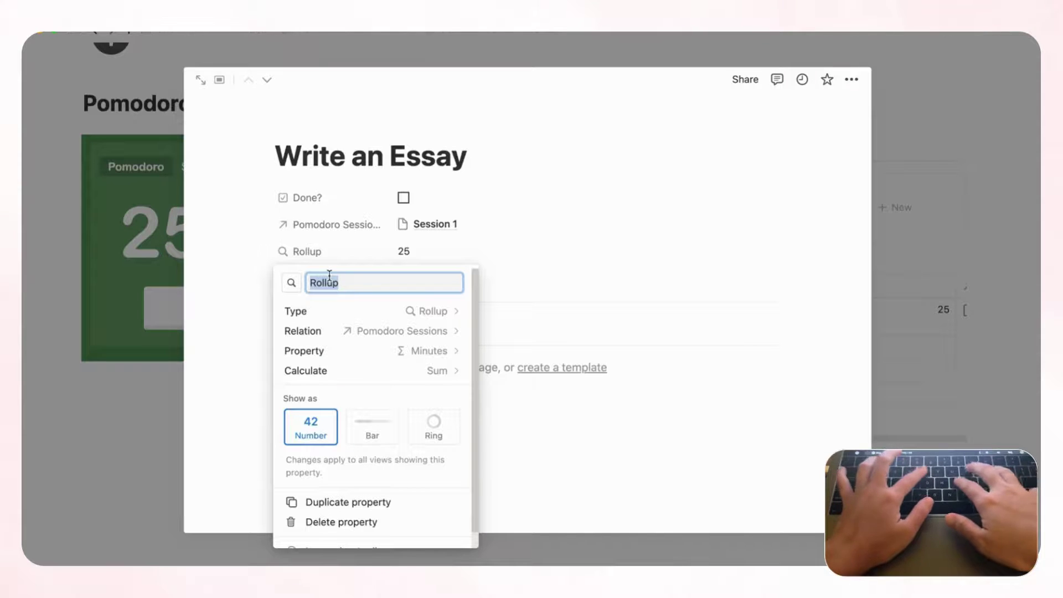
{"action": "type", "text": "Total Time Spent"}
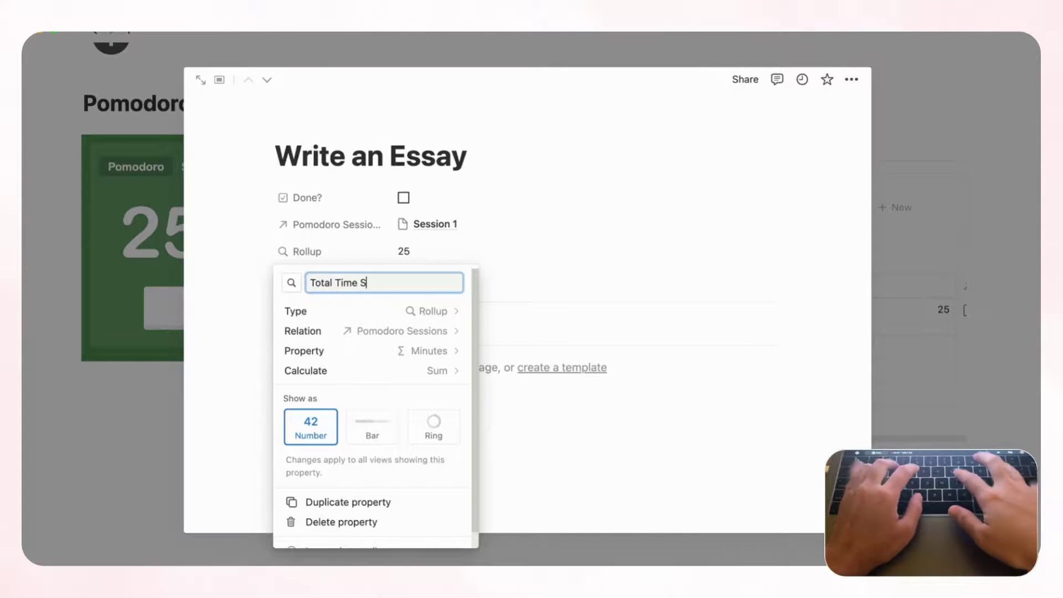
{"action": "left_click", "coordinate": [945, 182]}
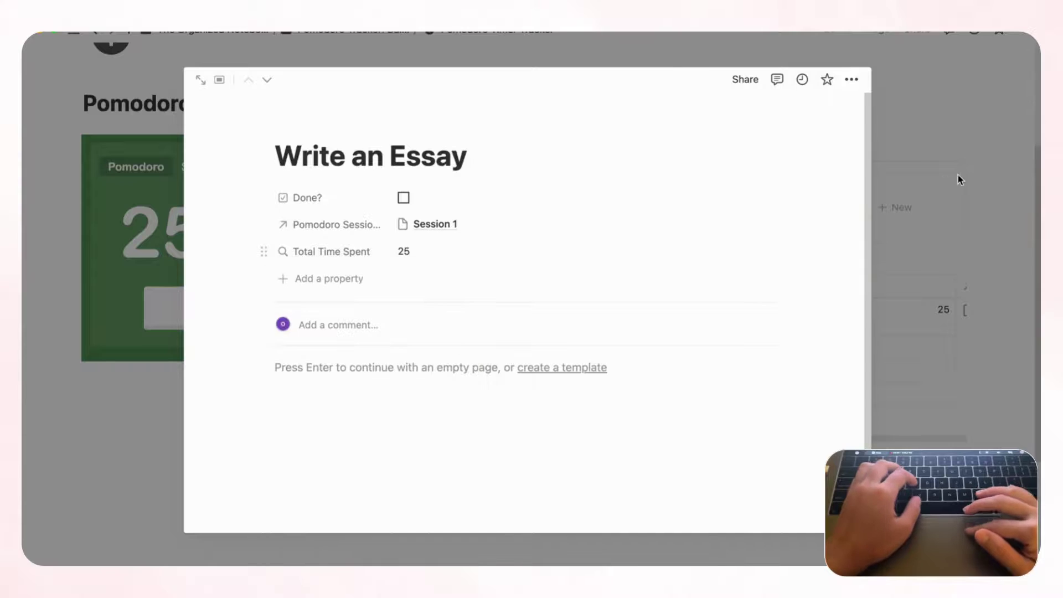
Step: Close the task page, duplicate the task gallery view and name the copy "Done"
{"action": "left_click", "coordinate": [959, 176]}
{"action": "mouse_move", "coordinate": [398, 230]}
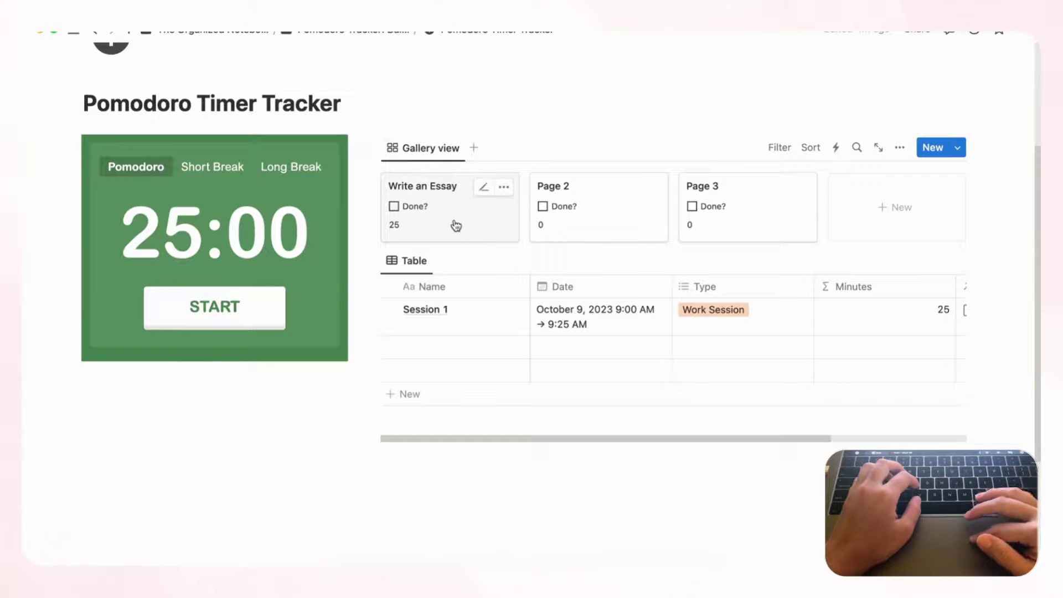
{"action": "left_click", "coordinate": [425, 150]}
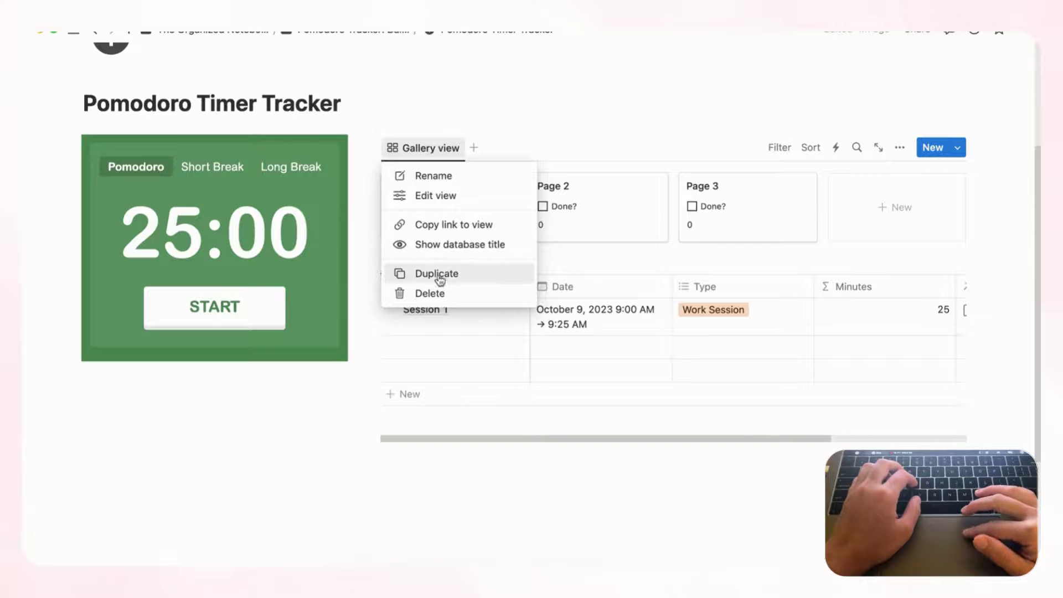
{"action": "left_click", "coordinate": [460, 274]}
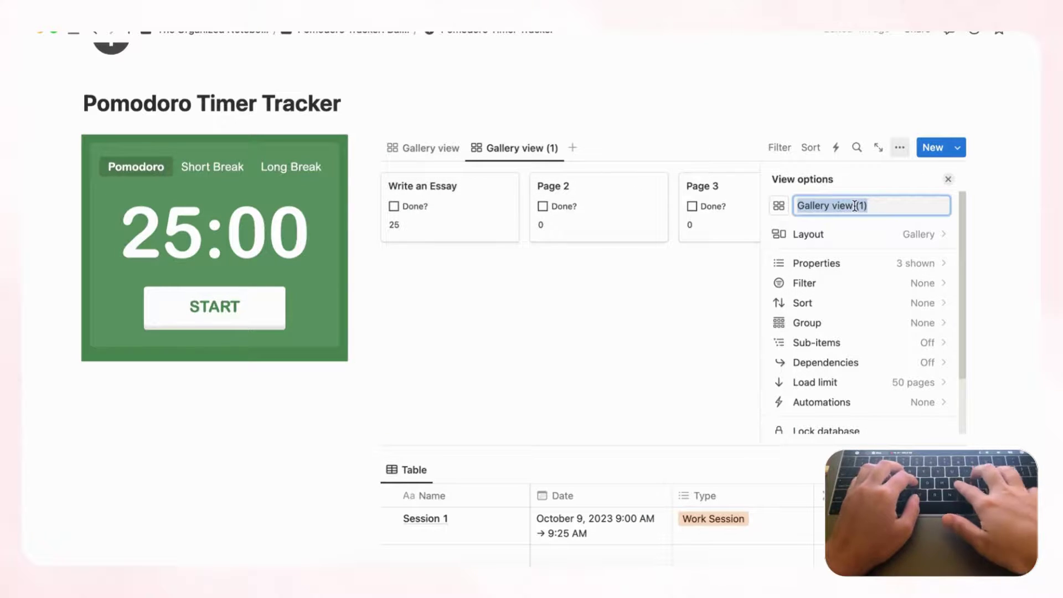
{"action": "type", "text": "Done"}
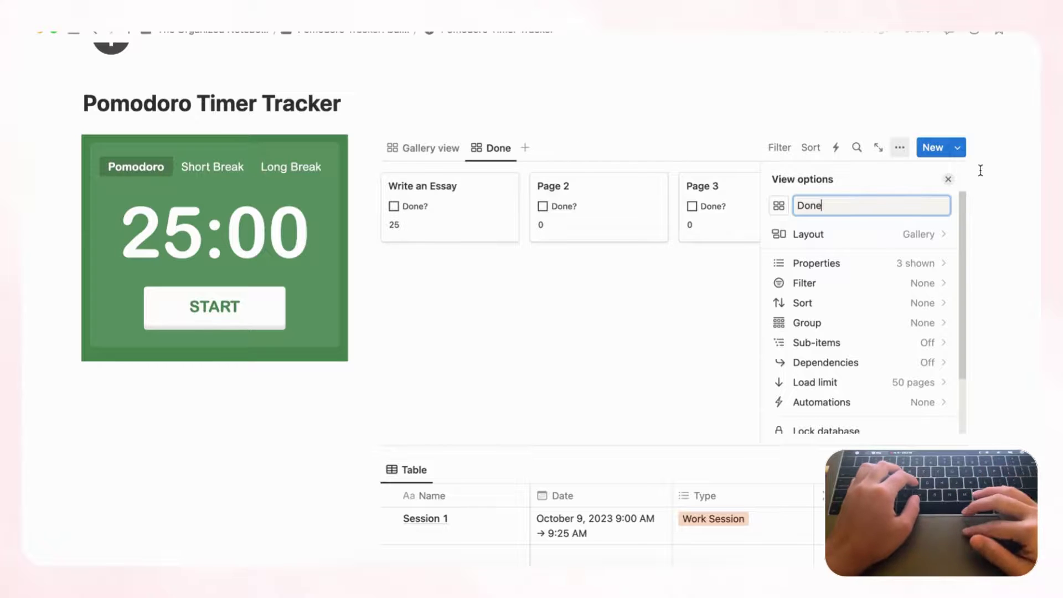
{"action": "left_click", "coordinate": [948, 179]}
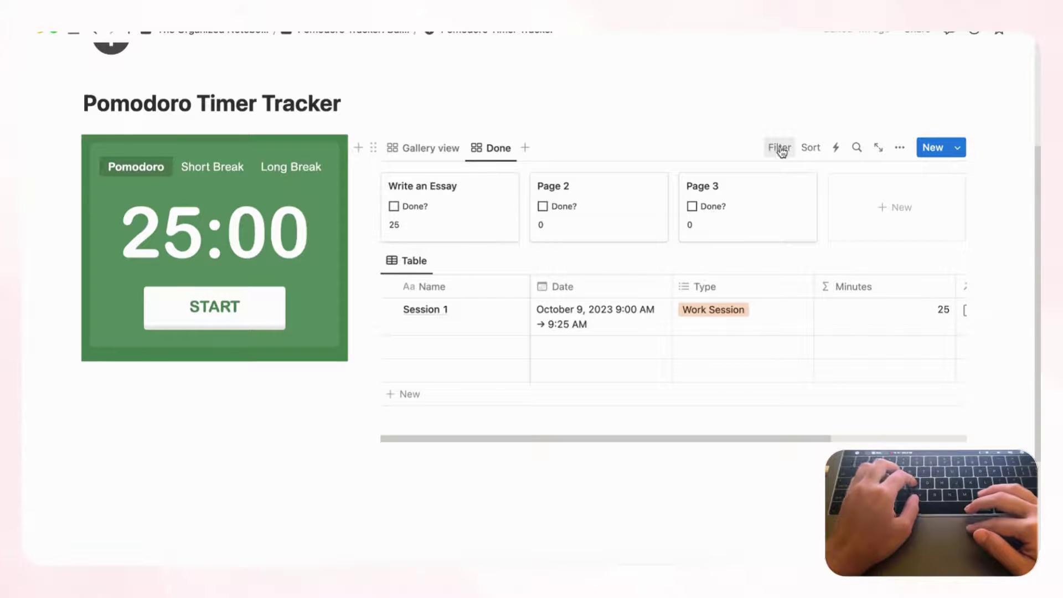
Step: Filter the Done view to tasks whose Done? property is Checked, and save the filter for everyone
{"action": "left_click", "coordinate": [786, 148]}
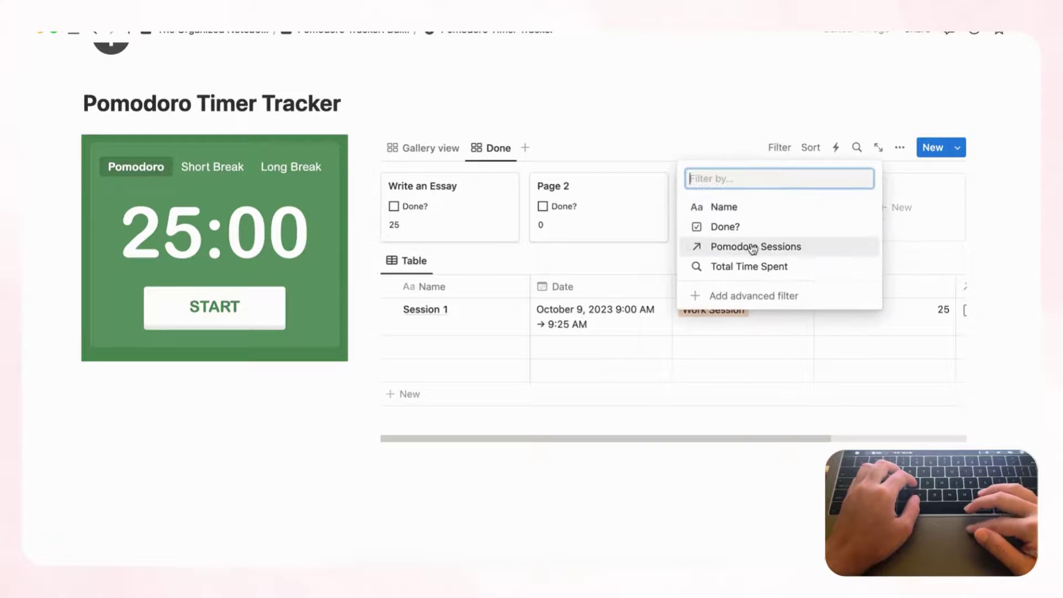
{"action": "left_click", "coordinate": [742, 229]}
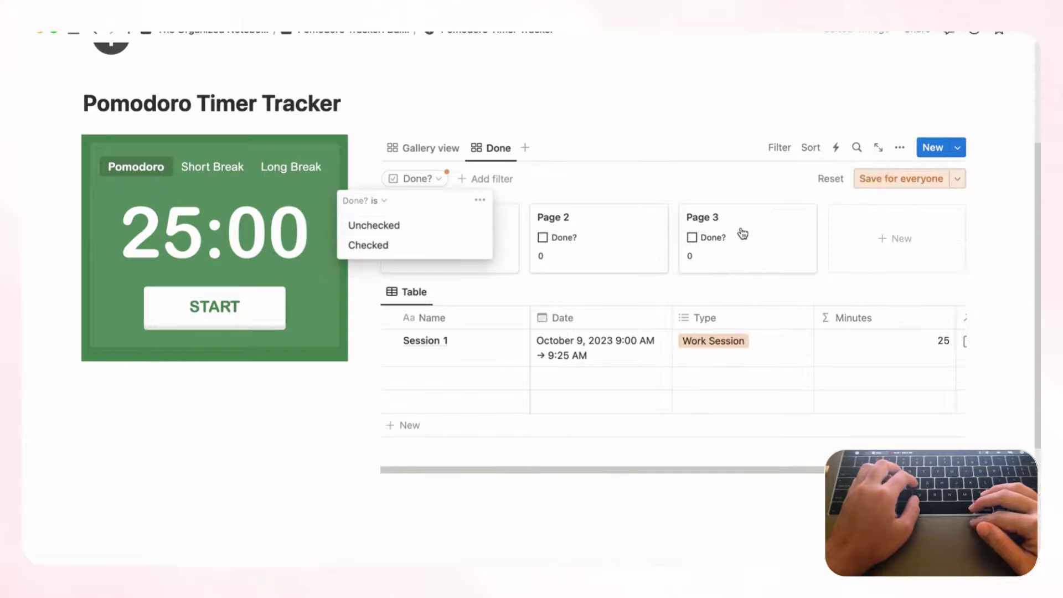
{"action": "left_click", "coordinate": [433, 247]}
{"action": "left_click", "coordinate": [899, 182]}
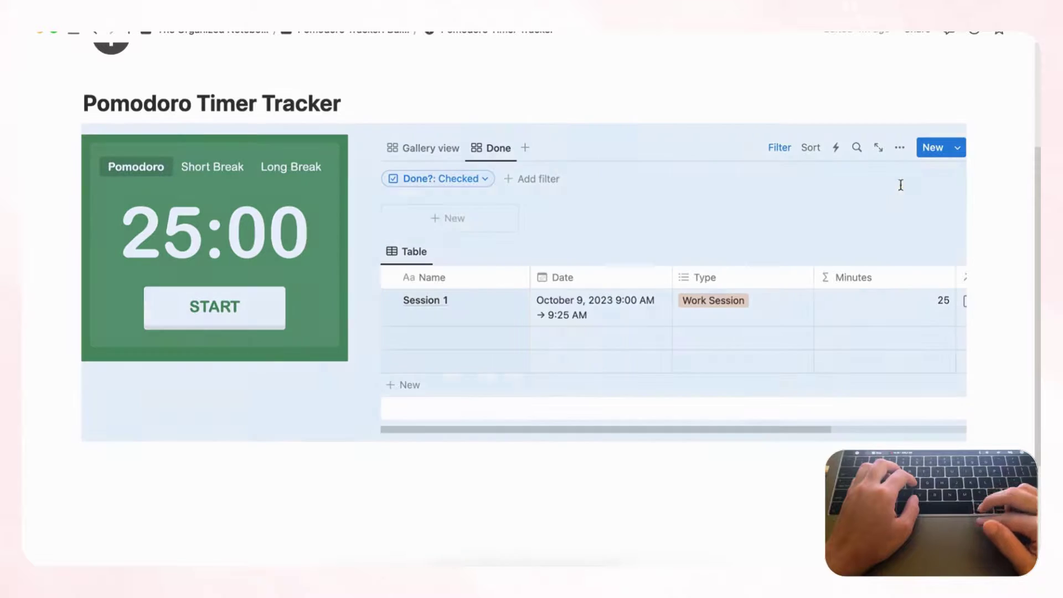
Step: Rename the original gallery view "Not Done"
{"action": "left_click", "coordinate": [434, 148]}
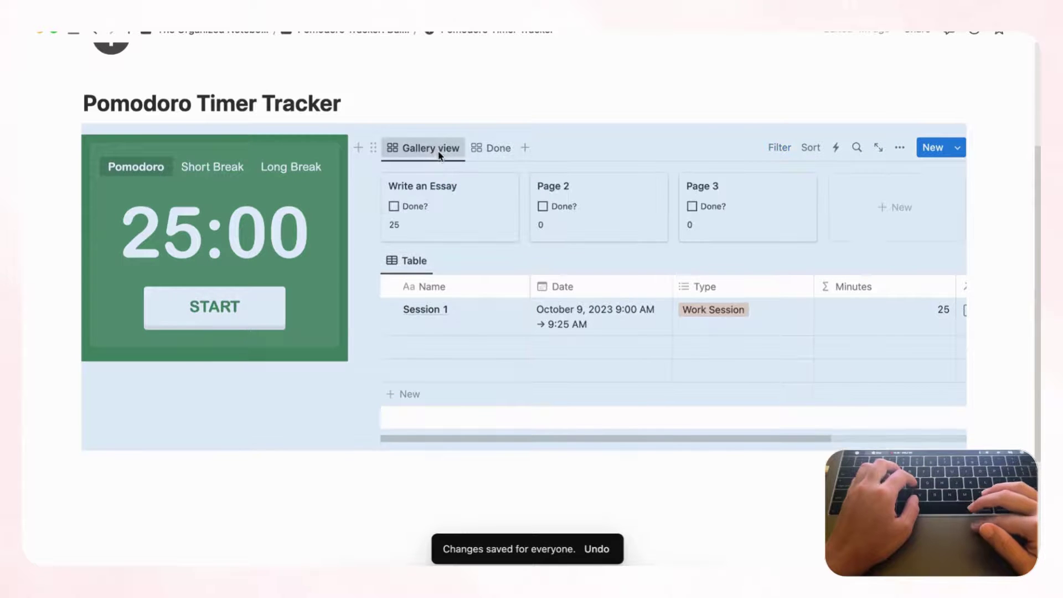
{"action": "left_click", "coordinate": [440, 155]}
{"action": "left_click", "coordinate": [428, 174]}
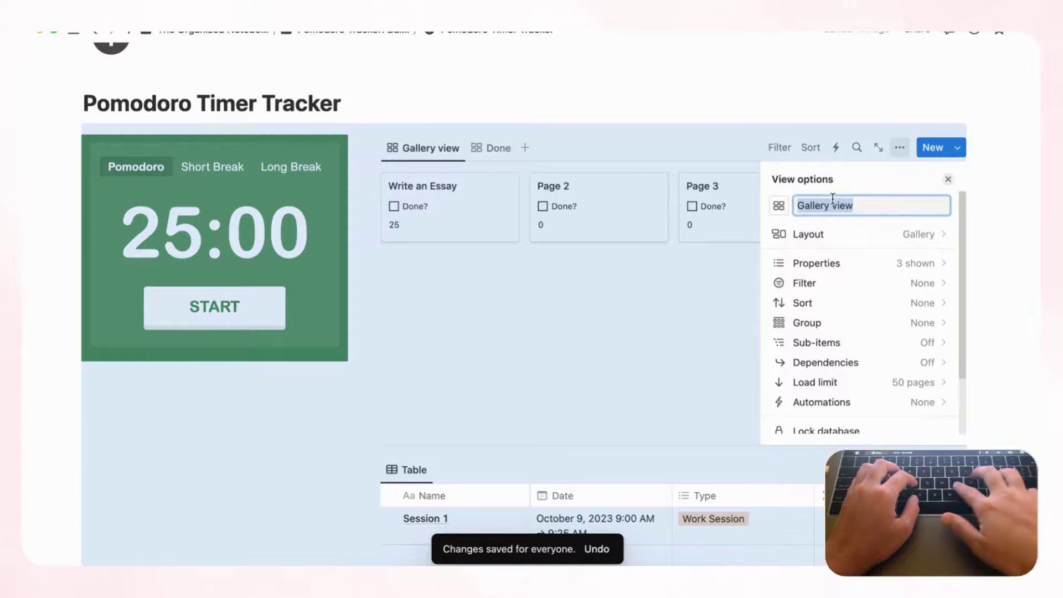
{"action": "type", "text": "Not Done"}
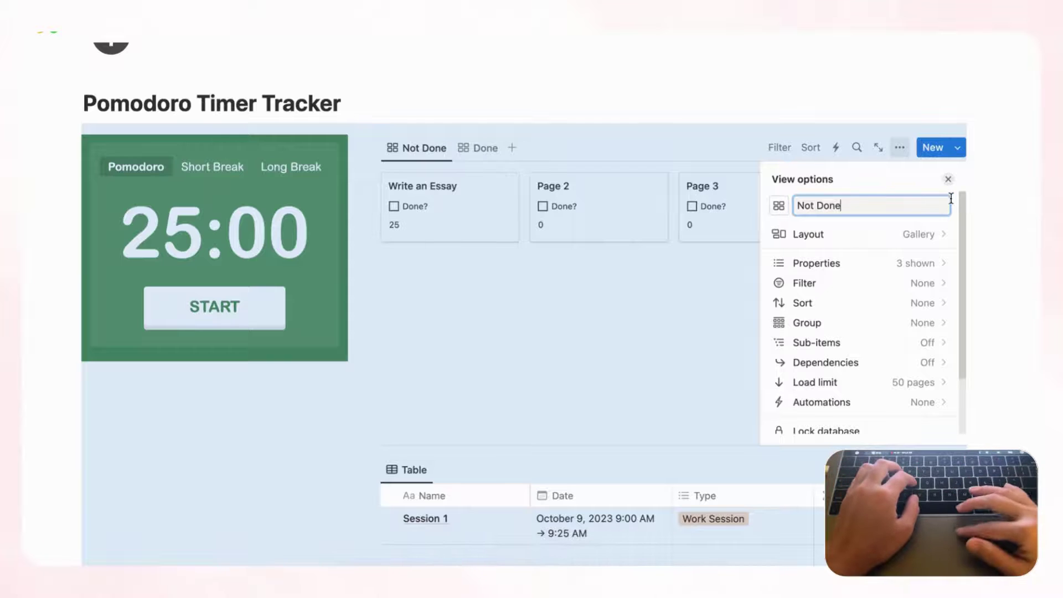
{"action": "left_click", "coordinate": [948, 179]}
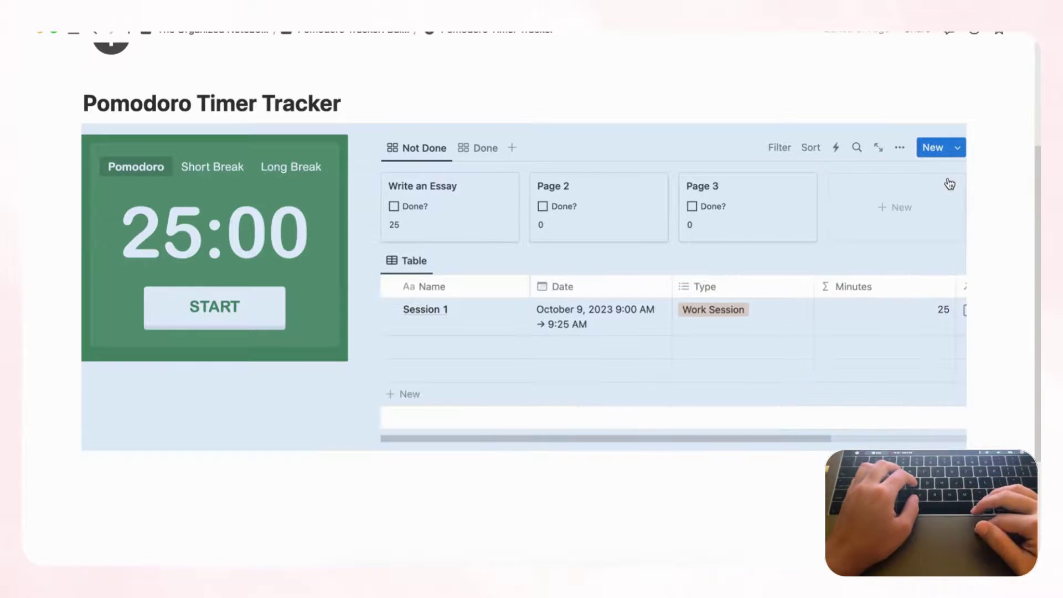
Step: Mark the Write an Essay task as done, look at the Done view and return to the Not Done view
{"action": "left_click", "coordinate": [394, 207]}
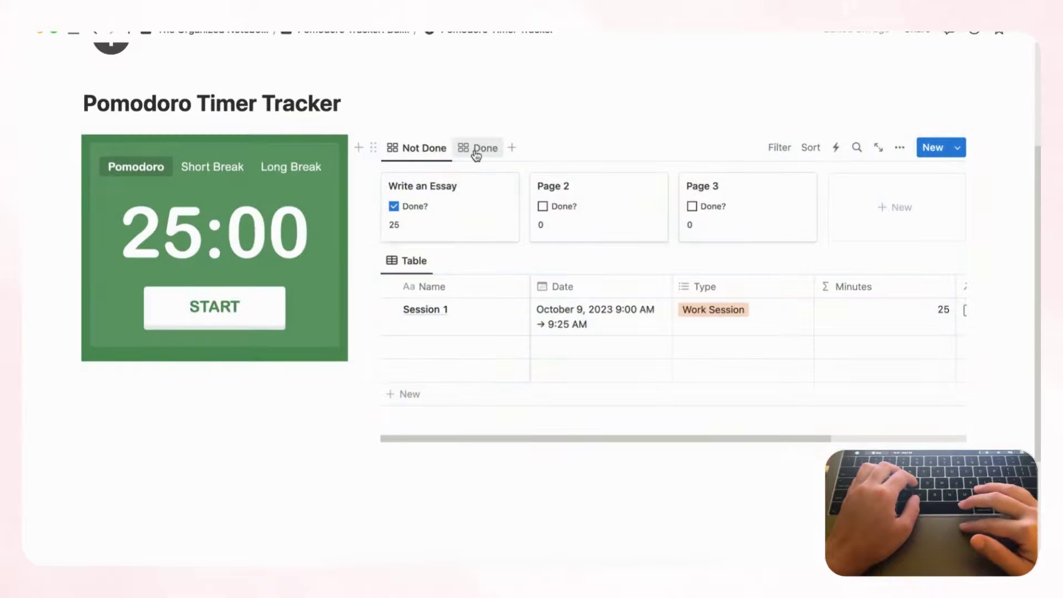
{"action": "left_click", "coordinate": [477, 149]}
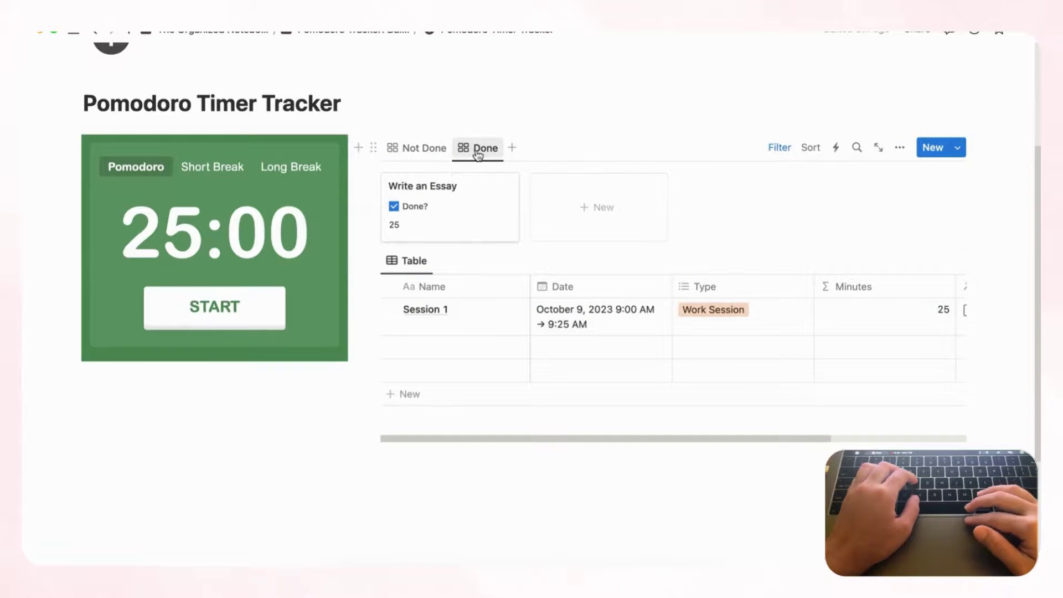
{"action": "left_click", "coordinate": [416, 158]}
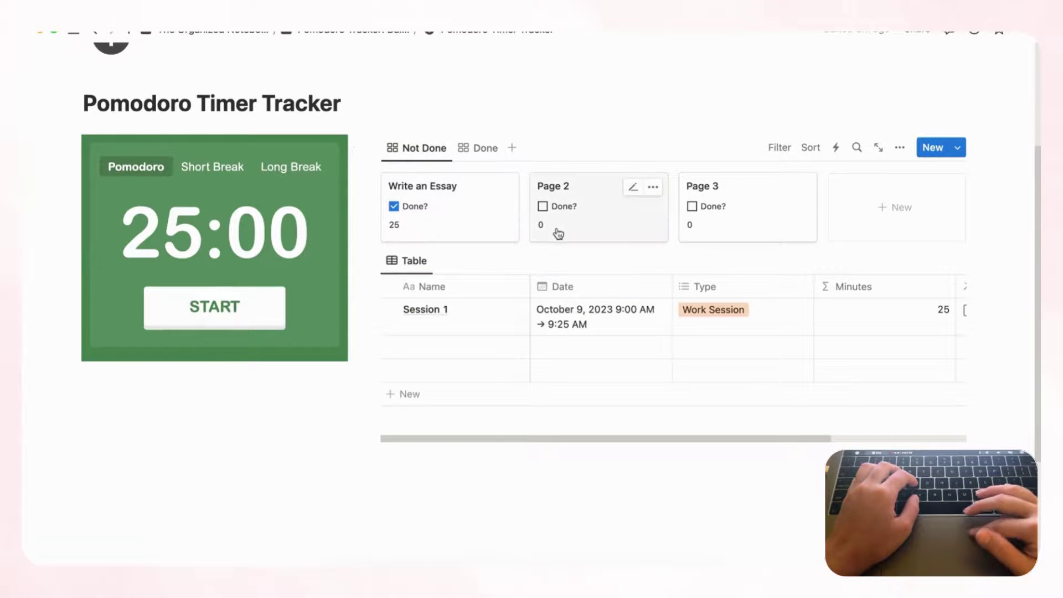
Step: Filter the Not Done view to tasks whose Done? property is Unchecked, and save the filter for everyone
{"action": "left_click", "coordinate": [779, 147]}
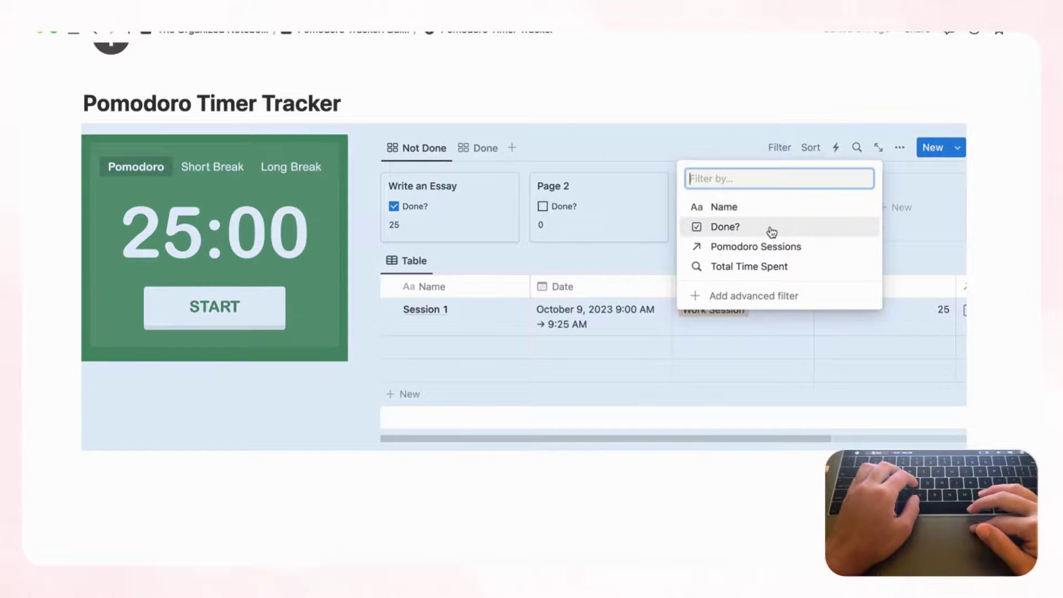
{"action": "left_click", "coordinate": [772, 232]}
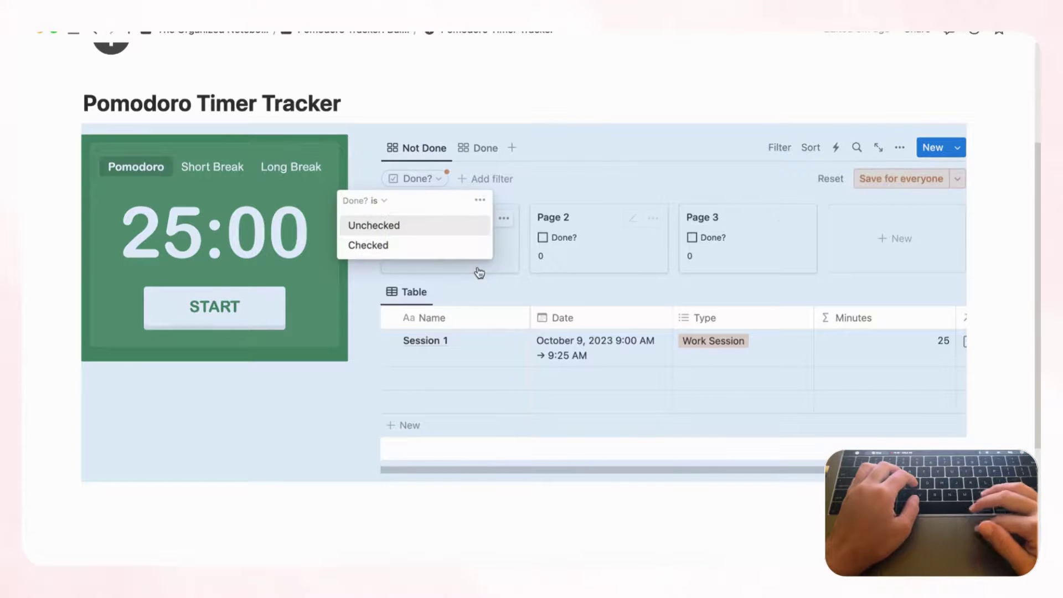
{"action": "left_click", "coordinate": [404, 227]}
{"action": "left_click", "coordinate": [899, 178]}
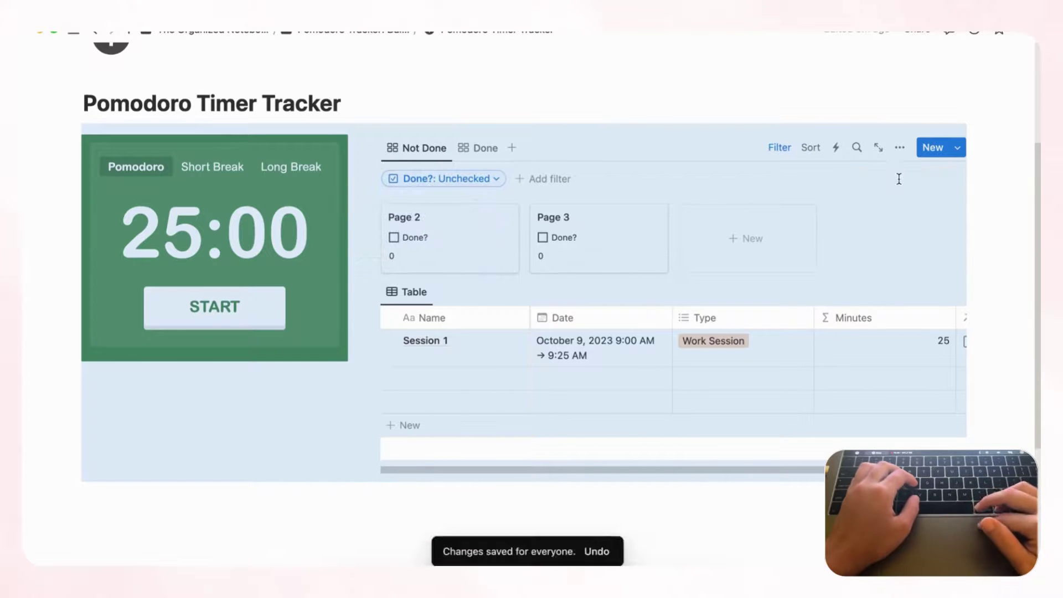
{"action": "left_click", "coordinate": [653, 173]}
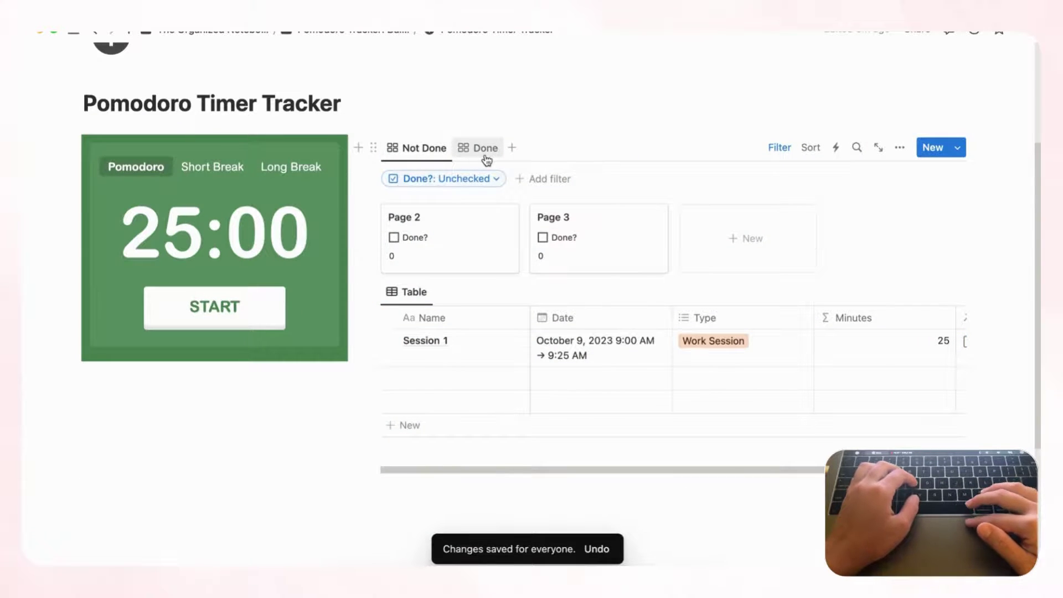
Step: Unmark the Write an Essay task as done in the Done view and return to the Not Done view
{"action": "scroll", "coordinate": [591, 244], "scroll_direction": "down", "scroll_amount": 1}
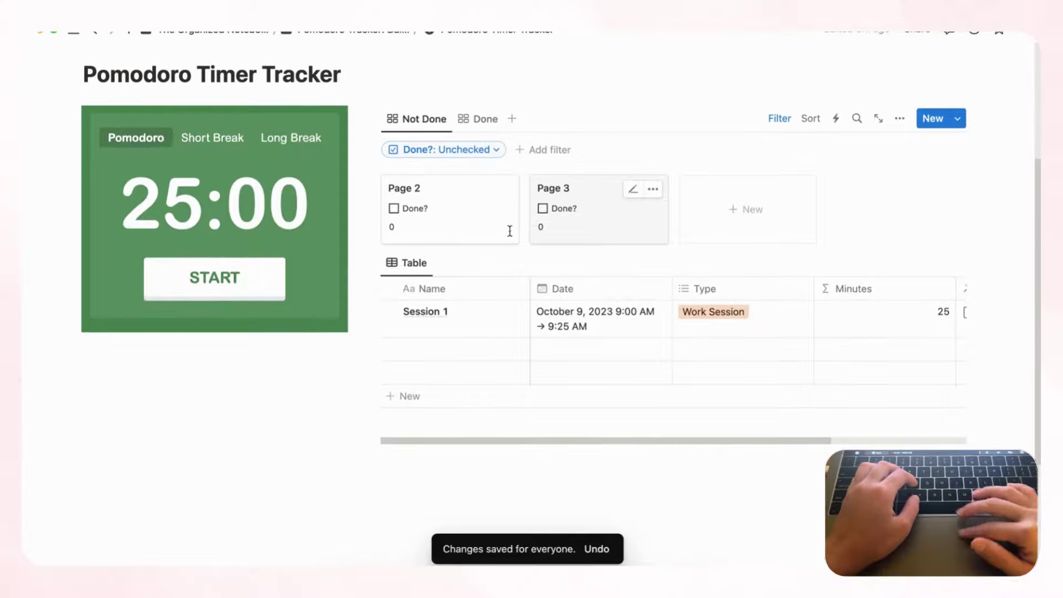
{"action": "left_click", "coordinate": [481, 122]}
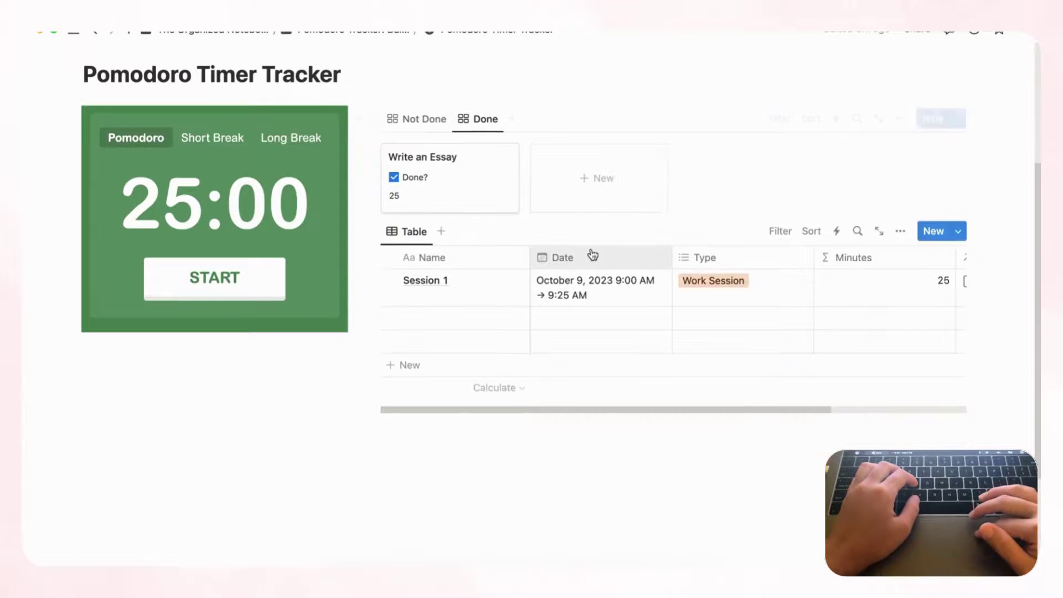
{"action": "left_click", "coordinate": [394, 177]}
{"action": "left_click", "coordinate": [413, 119]}
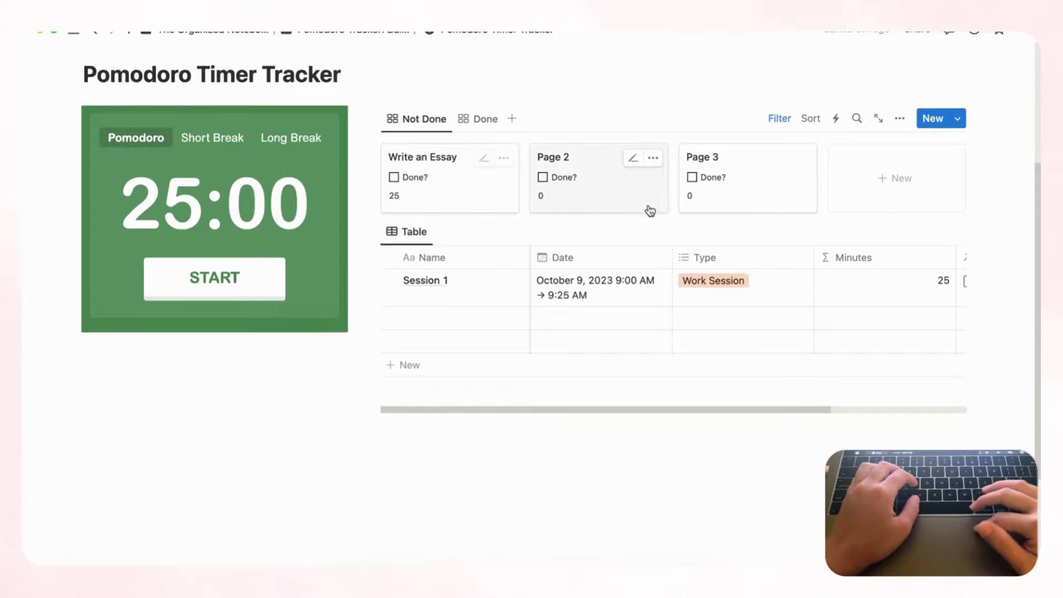
Step: Name the second entry of the sessions table "Session 2"
{"action": "left_click", "coordinate": [431, 319]}
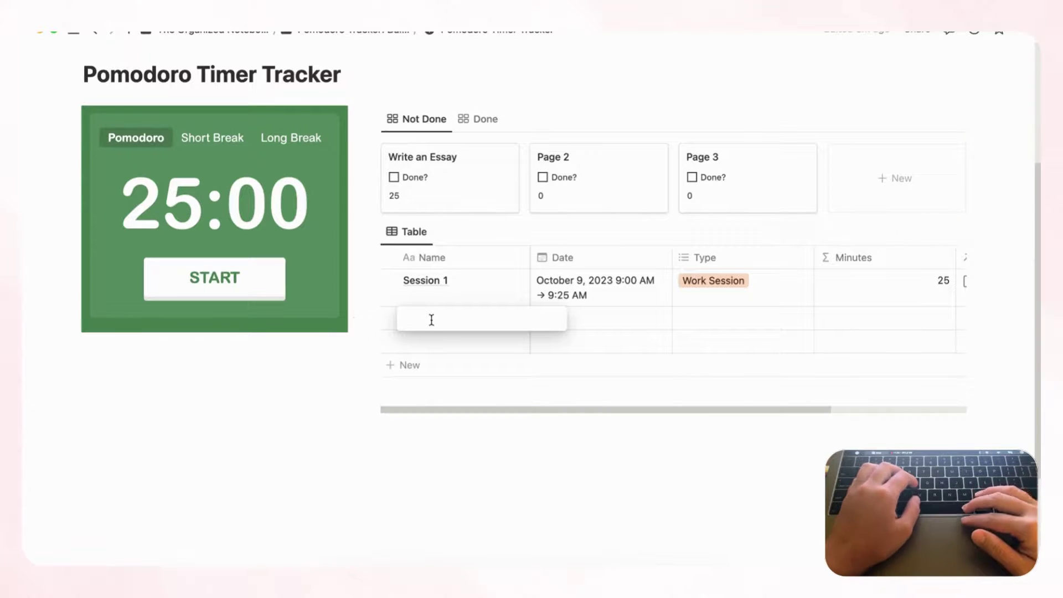
{"action": "type", "text": "Session 2"}
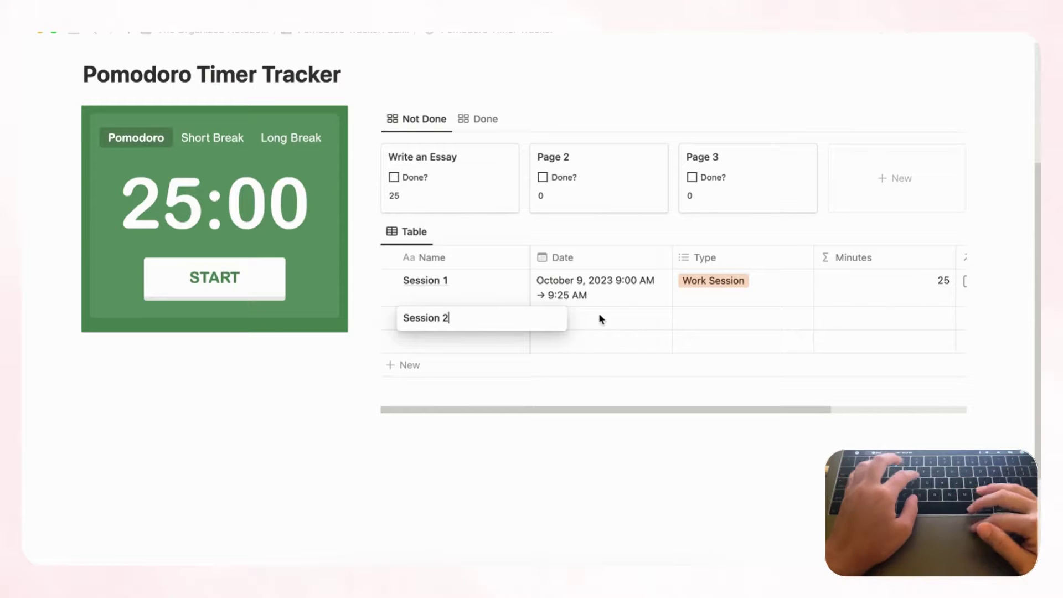
{"action": "key", "text": "Return"}
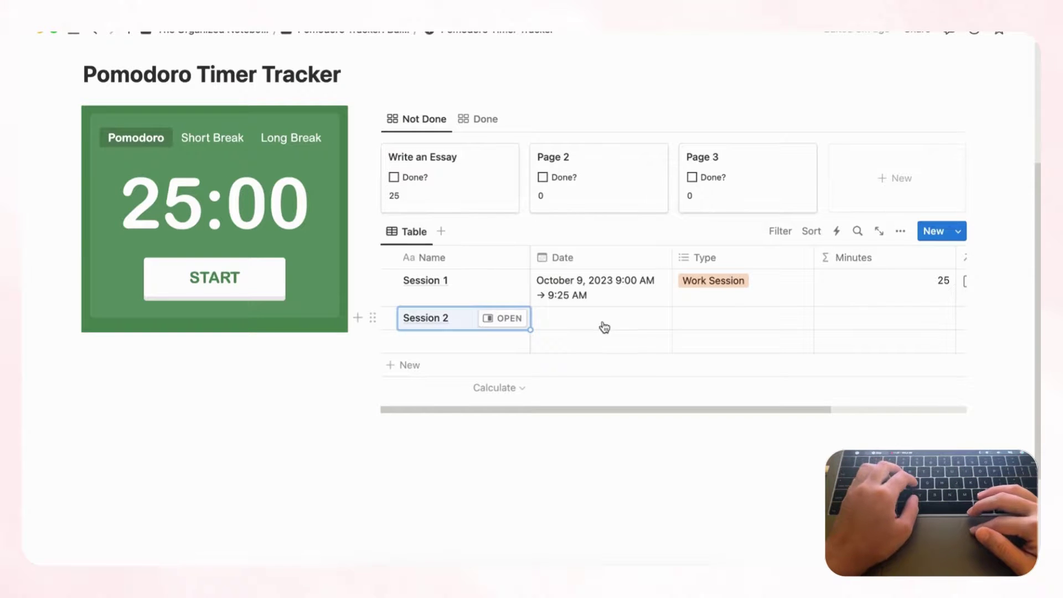
Step: Give Session 2 a date with end date and time, October 9, 2023 from 9:30 AM to 9:55 AM
{"action": "left_click", "coordinate": [620, 326]}
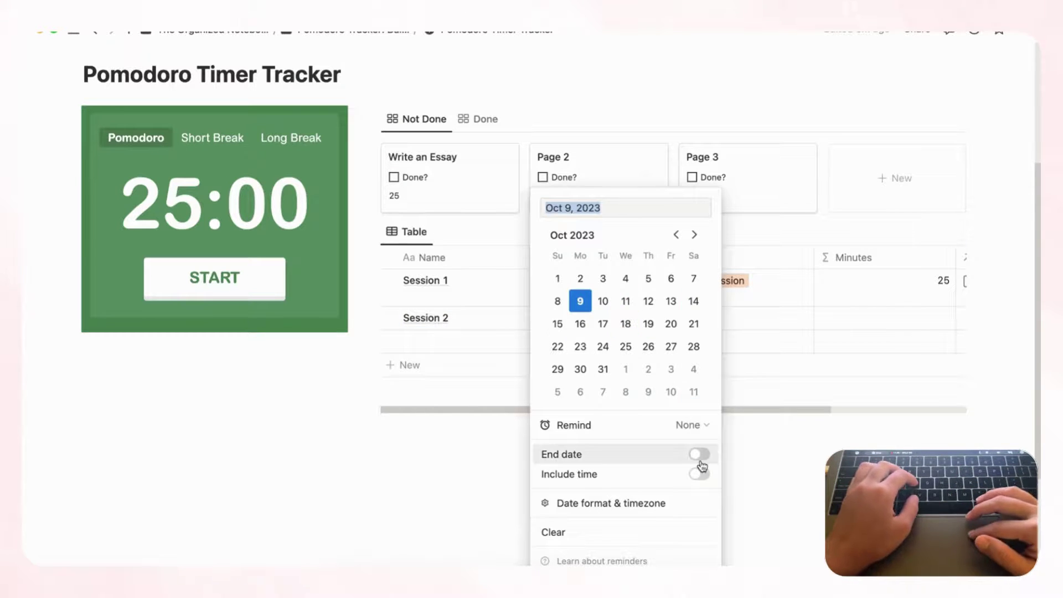
{"action": "left_click", "coordinate": [699, 454]}
{"action": "left_click", "coordinate": [701, 475]}
{"action": "left_click", "coordinate": [657, 182]}
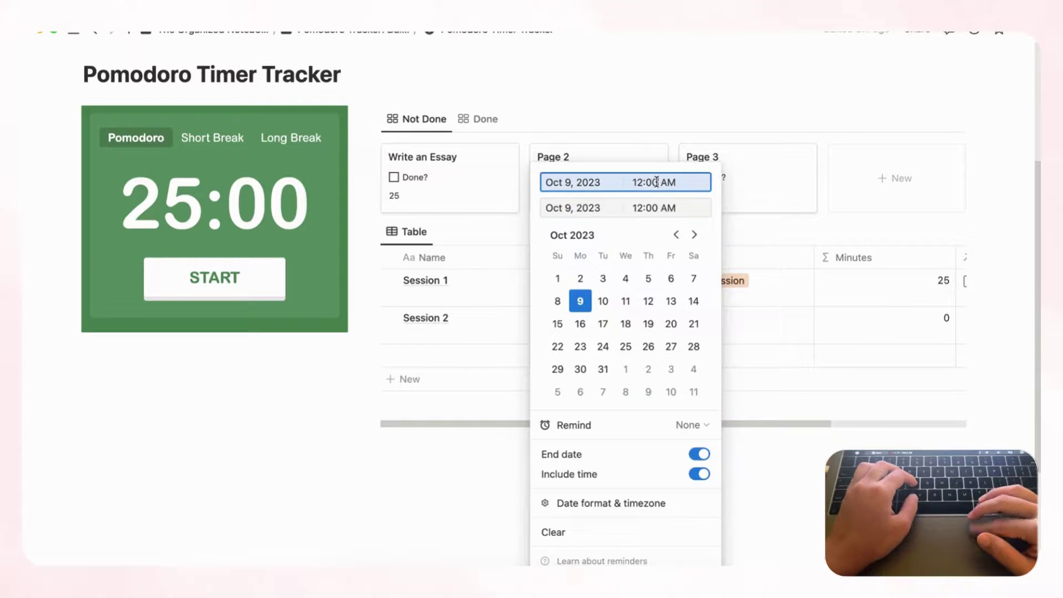
{"action": "key", "text": "BackSpace"}
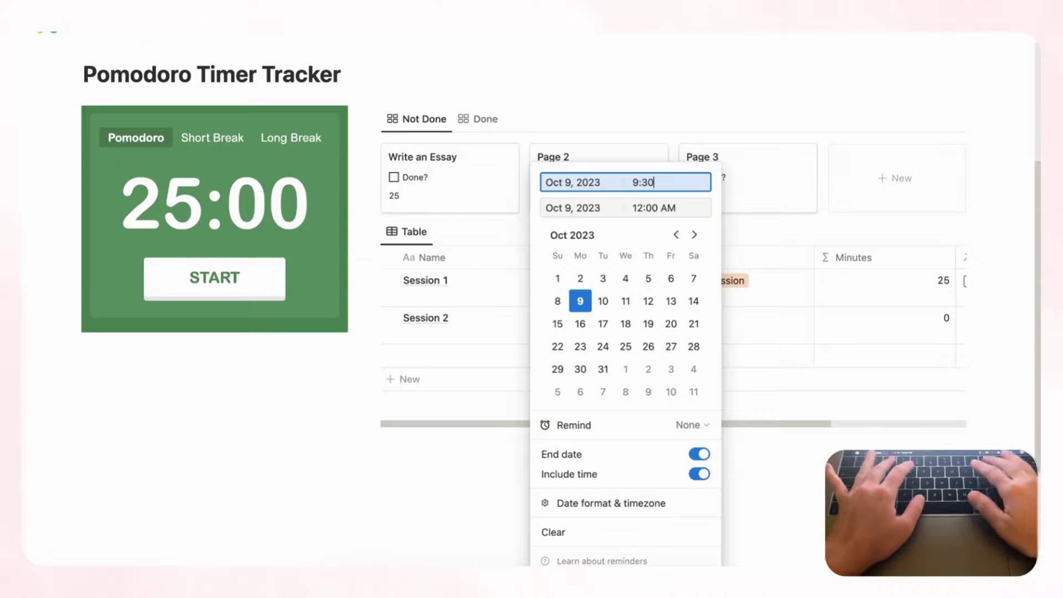
{"action": "left_click", "coordinate": [655, 206]}
{"action": "key", "text": "BackSpace"}
{"action": "key", "text": "BackSpace"}
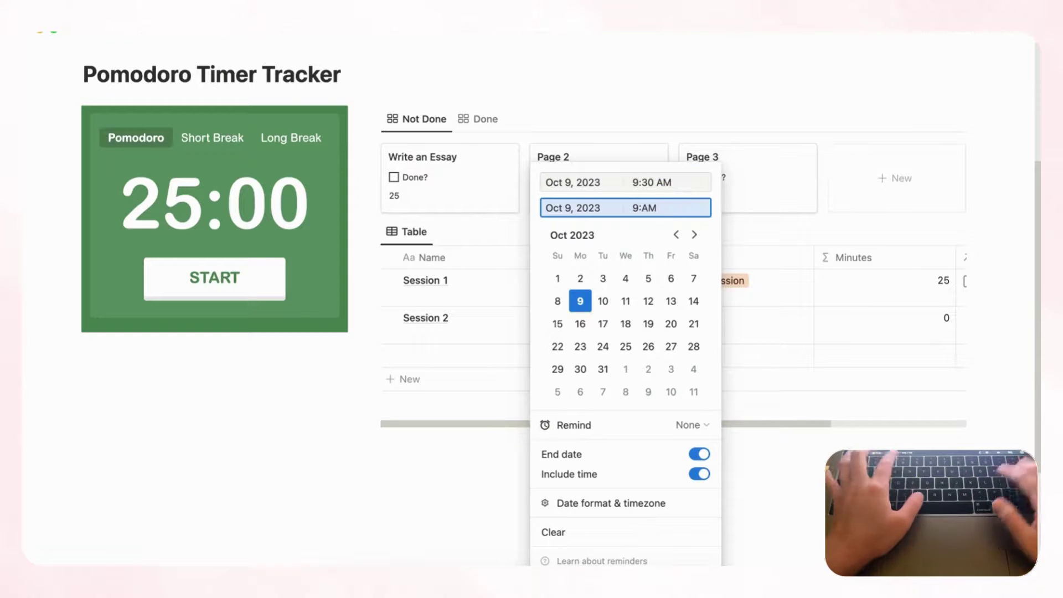
{"action": "type", "text": "55"}
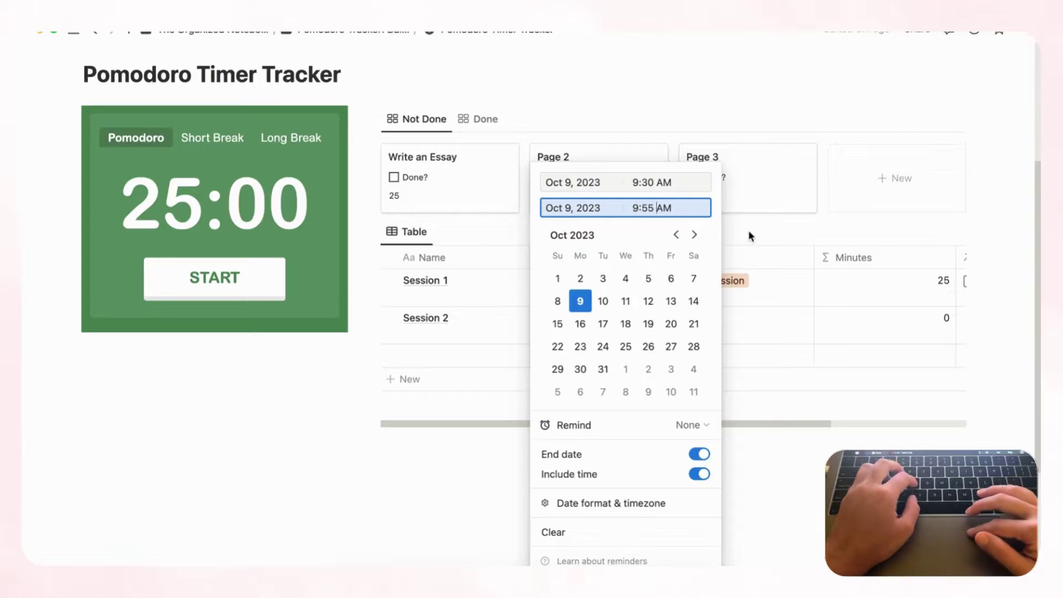
{"action": "key", "text": "Return"}
Step: Set Session 2's type to Work Session and link it to the Write an Essay task
{"action": "scroll", "coordinate": [744, 342], "scroll_direction": "right", "scroll_amount": 4}
{"action": "left_click", "coordinate": [665, 338]}
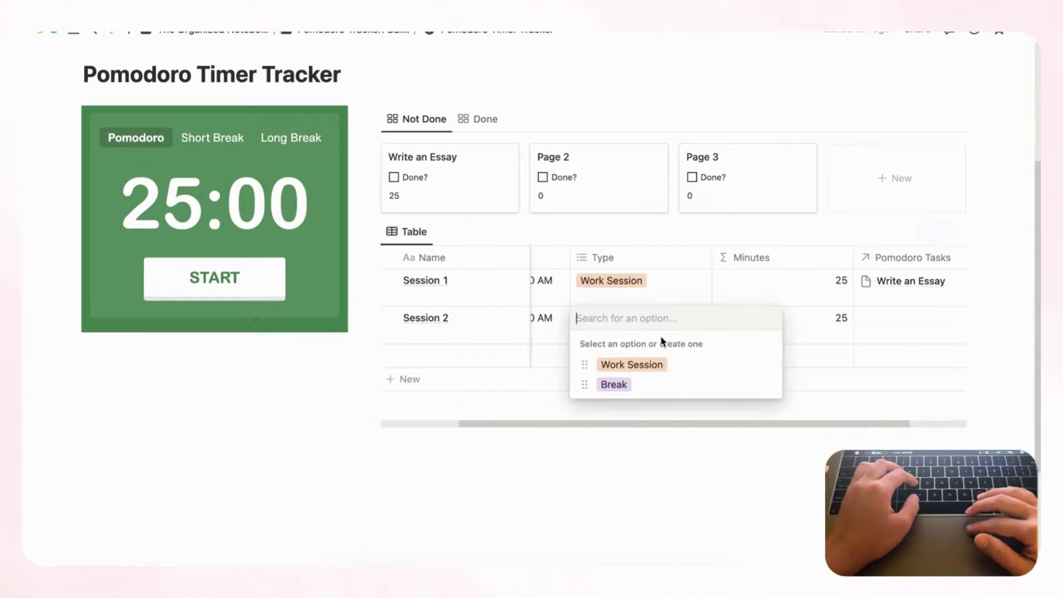
{"action": "left_click", "coordinate": [632, 365]}
{"action": "left_click", "coordinate": [906, 327]}
{"action": "left_click", "coordinate": [895, 323]}
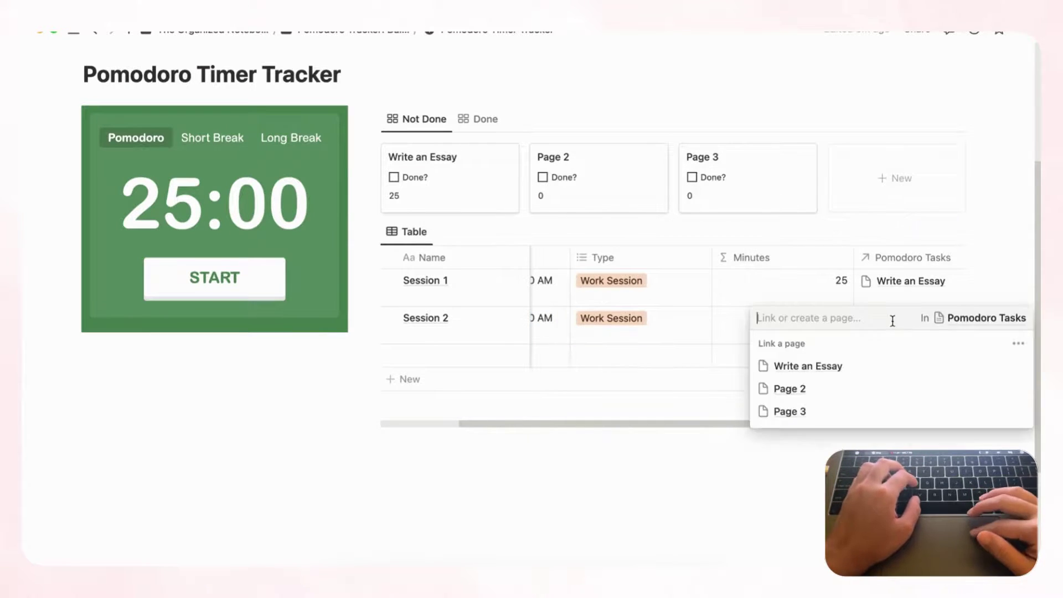
{"action": "left_click", "coordinate": [847, 365]}
{"action": "key", "text": "Escape"}
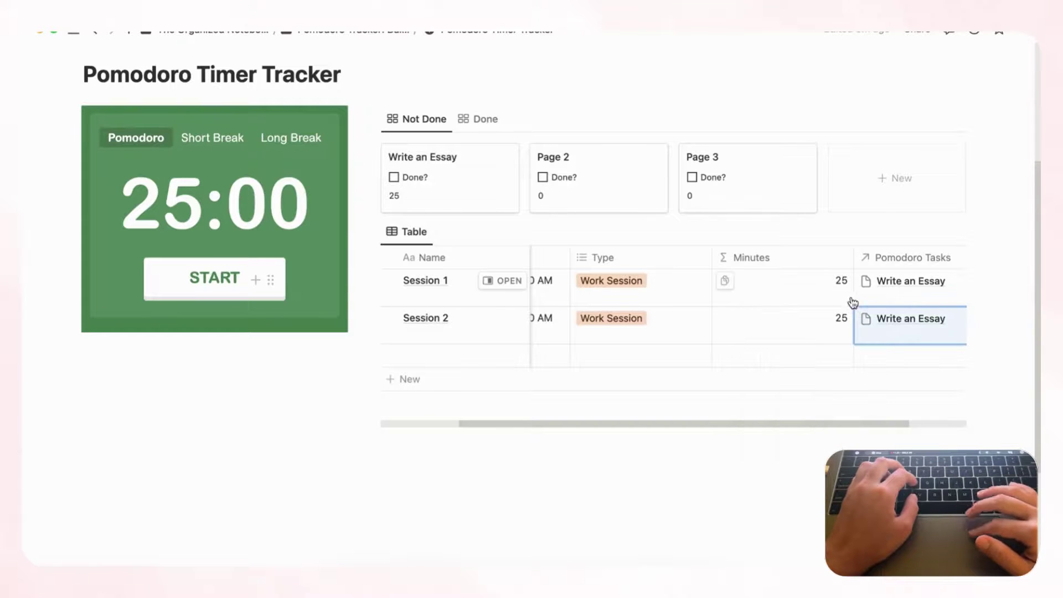
{"action": "scroll", "coordinate": [783, 309], "scroll_direction": "left", "scroll_amount": 4}
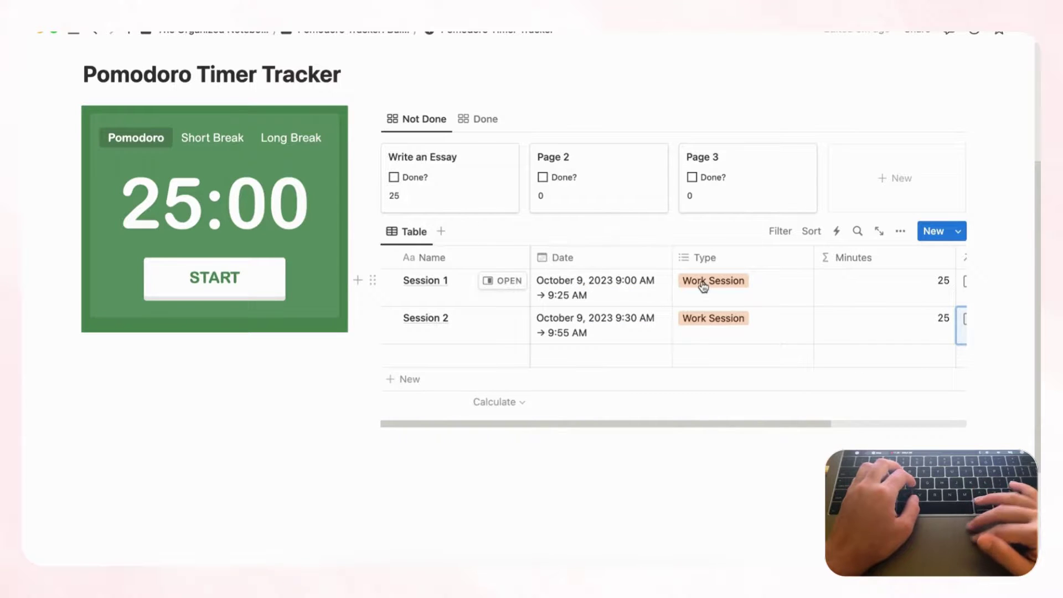
{"action": "scroll", "coordinate": [600, 280], "scroll_direction": "right", "scroll_amount": 4}
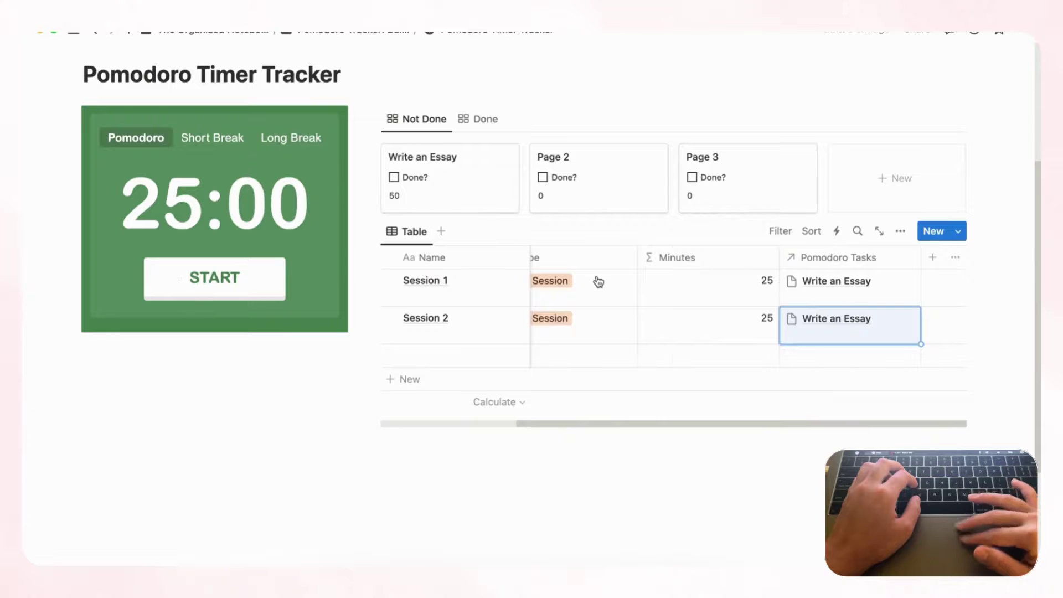
Step: Open the Write an Essay task, set its Pomodoro Sessions relation to show as Minimal, and close the page
{"action": "scroll", "coordinate": [598, 282], "scroll_direction": "left", "scroll_amount": 4}
{"action": "left_click", "coordinate": [461, 201]}
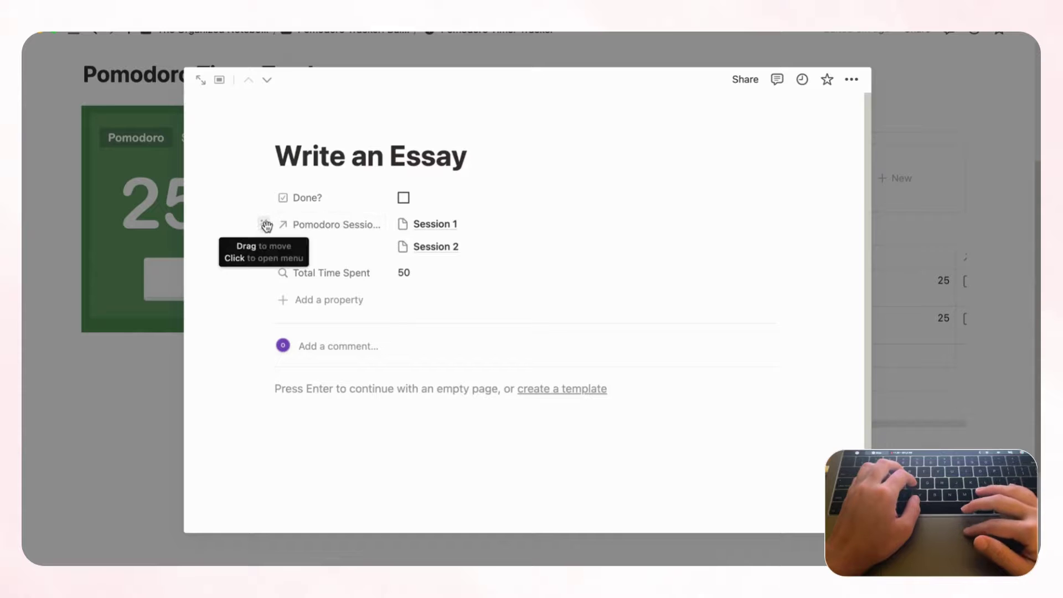
{"action": "left_click", "coordinate": [262, 226]}
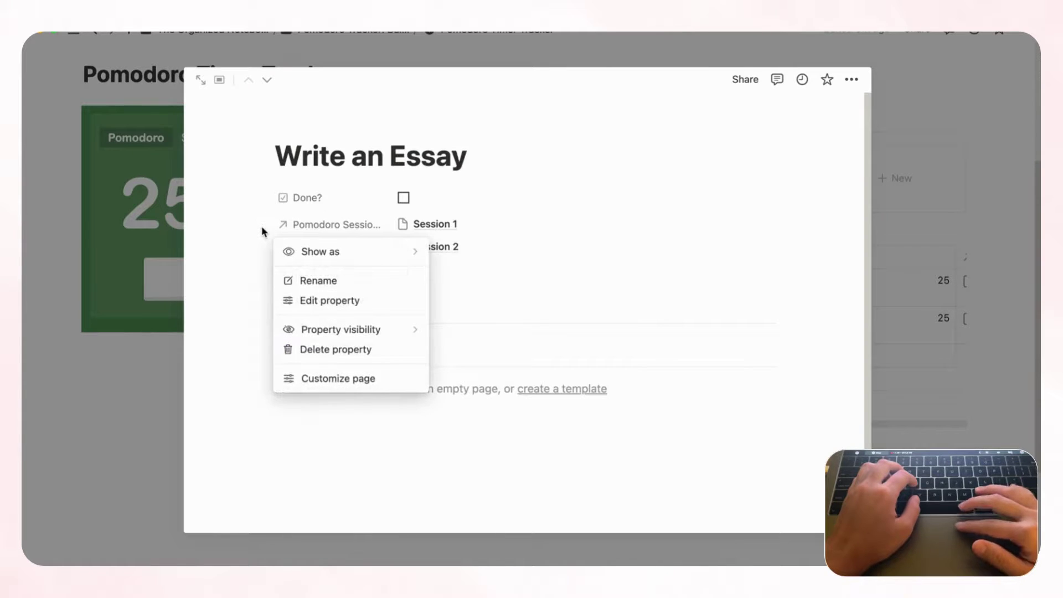
{"action": "mouse_move", "coordinate": [343, 253]}
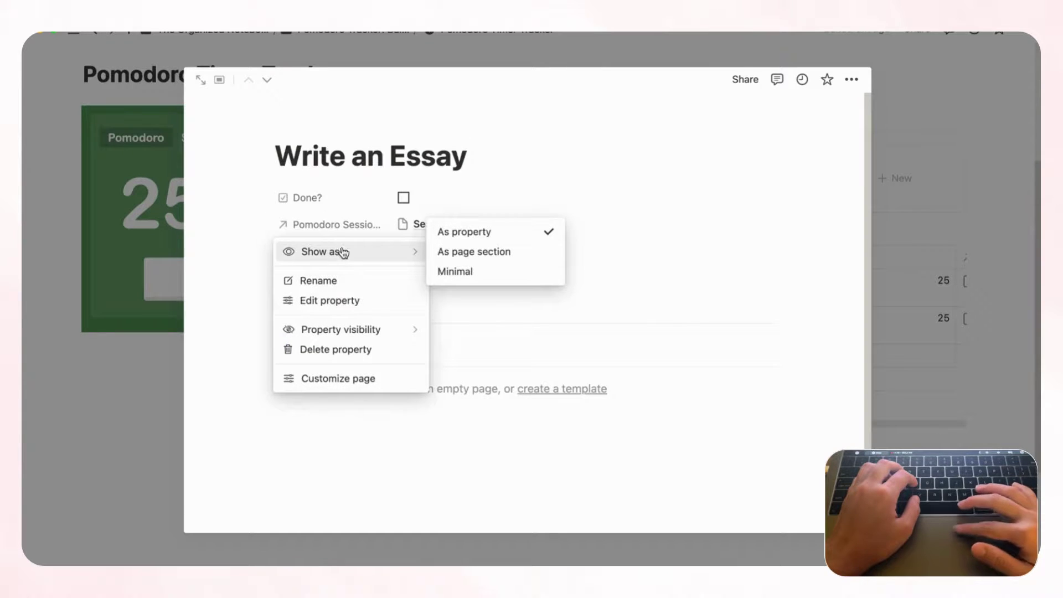
{"action": "left_click", "coordinate": [474, 273]}
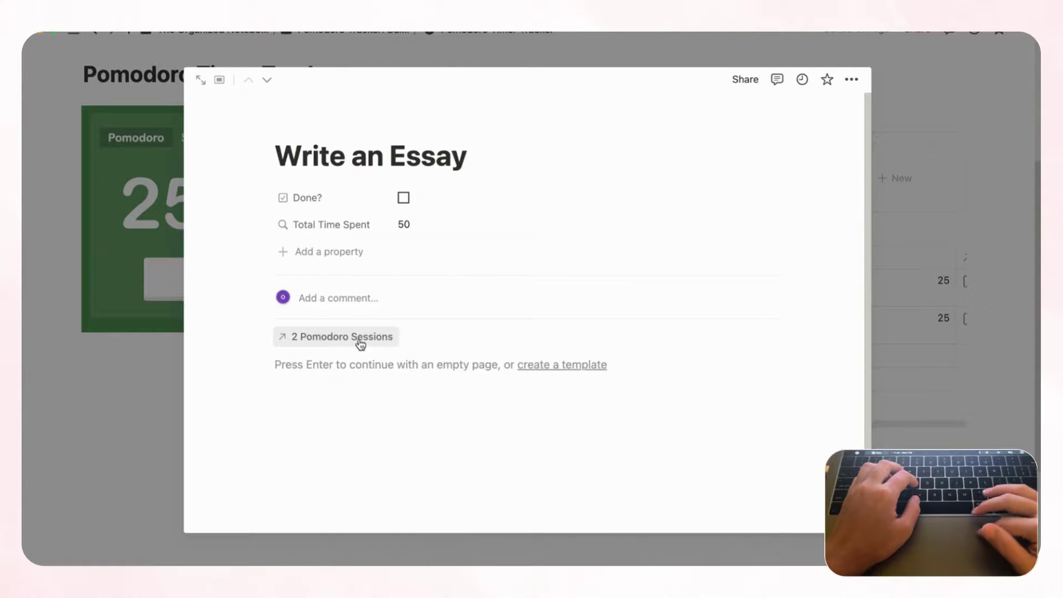
{"action": "left_click", "coordinate": [1022, 200]}
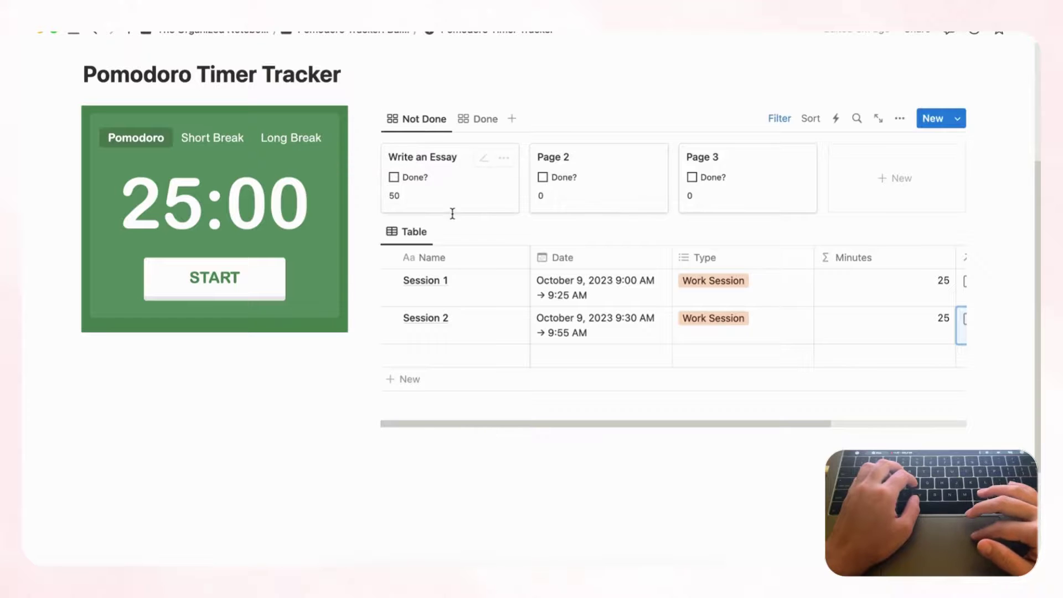
Step: Add a Heading 3 reading "Pomodoro Sessions" between the task gallery and the sessions table
{"action": "left_click", "coordinate": [358, 121]}
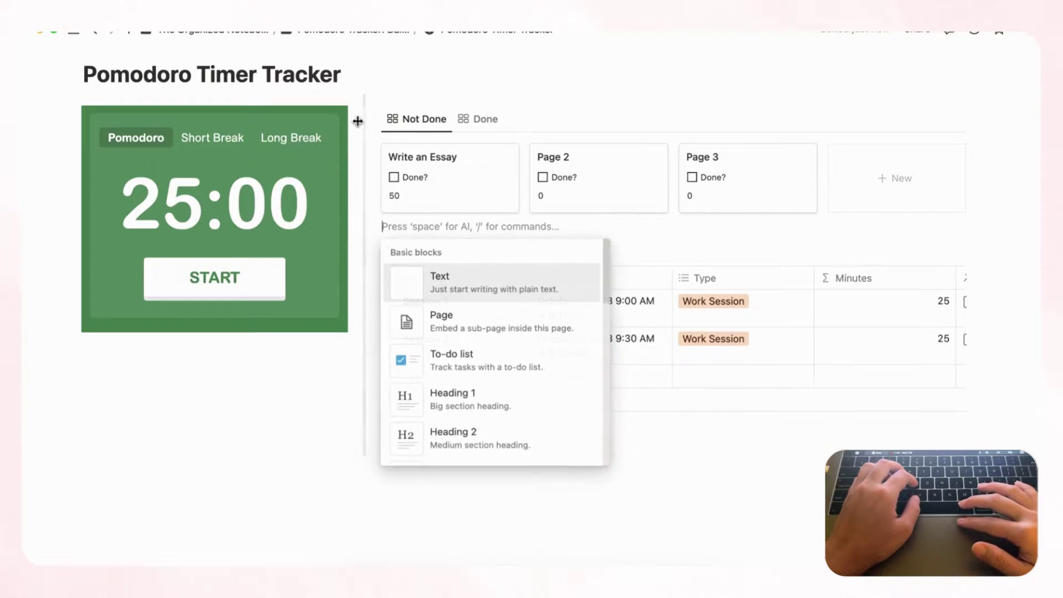
{"action": "key", "text": "Escape"}
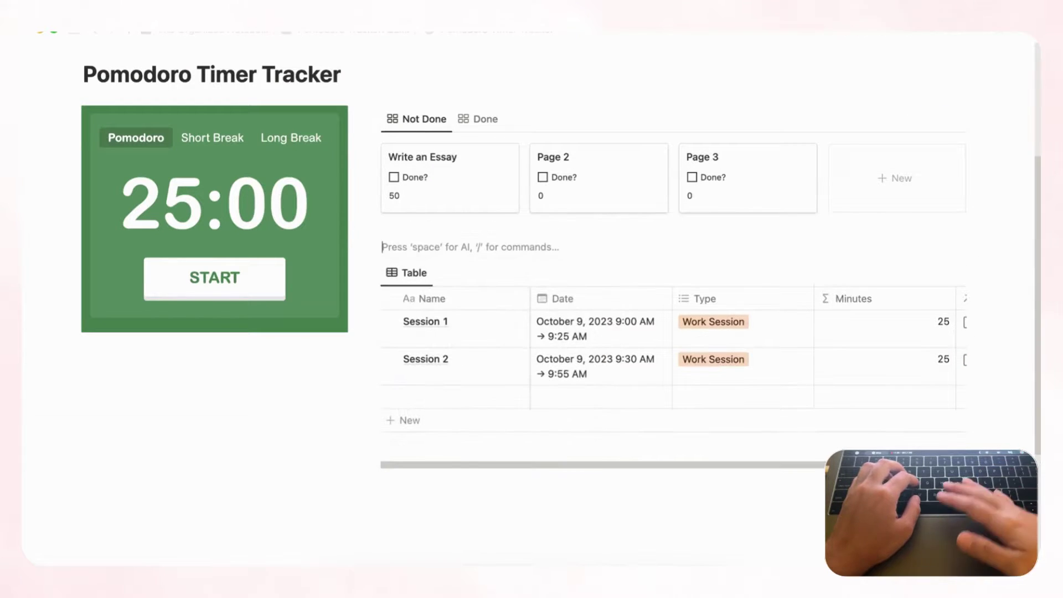
{"action": "type", "text": "/heading"}
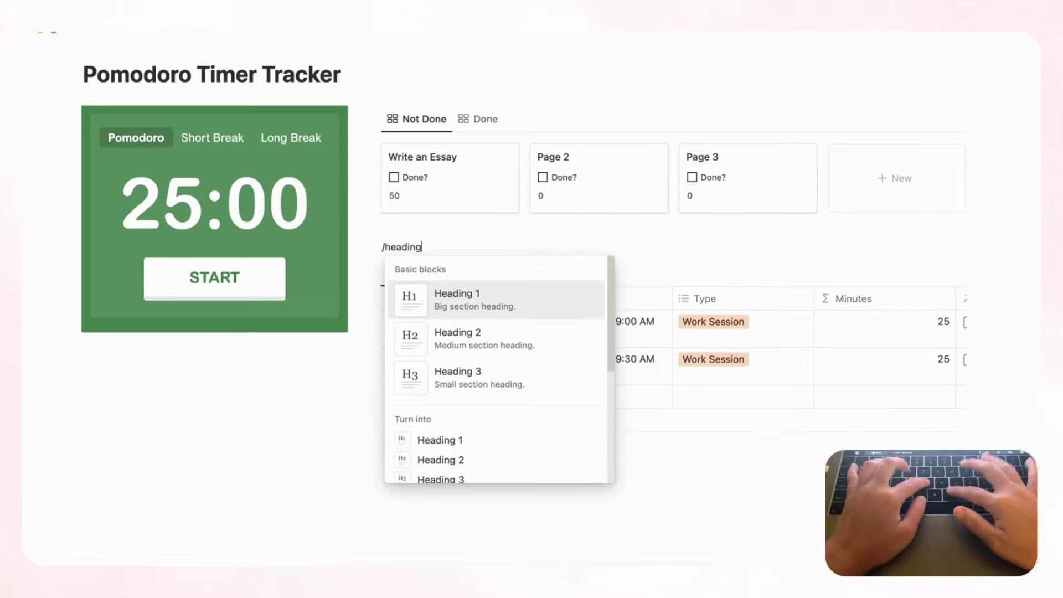
{"action": "left_click", "coordinate": [478, 384]}
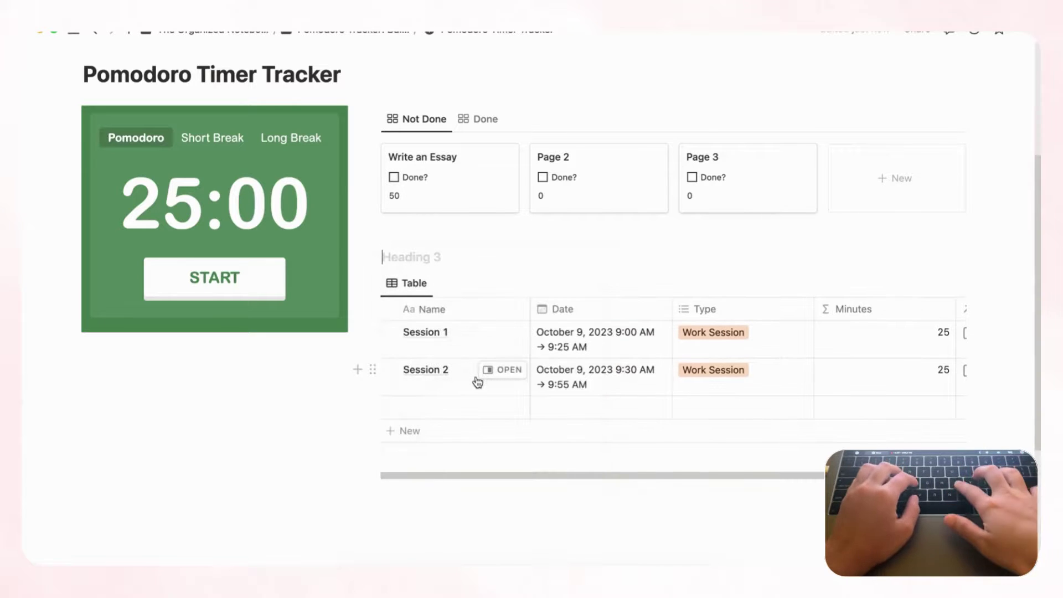
{"action": "type", "text": "Pom"}
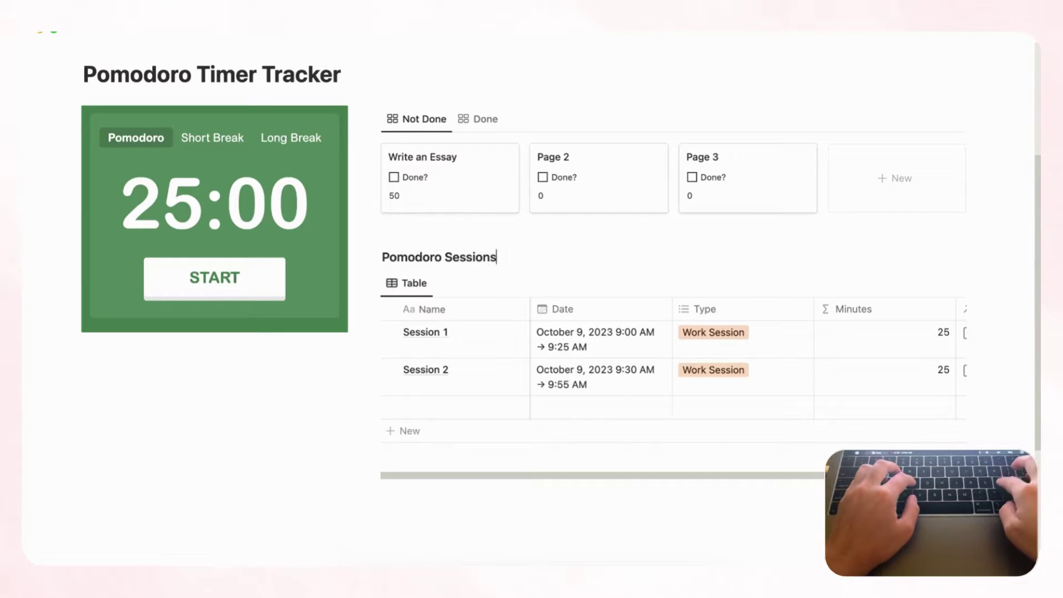
{"action": "type", "text": "odoro Sessions"}
Step: Insert a divider directly beneath the Pomodoro Sessions heading and remove any leftover empty line
{"action": "key", "text": "Return"}
{"action": "type", "text": "/div"}
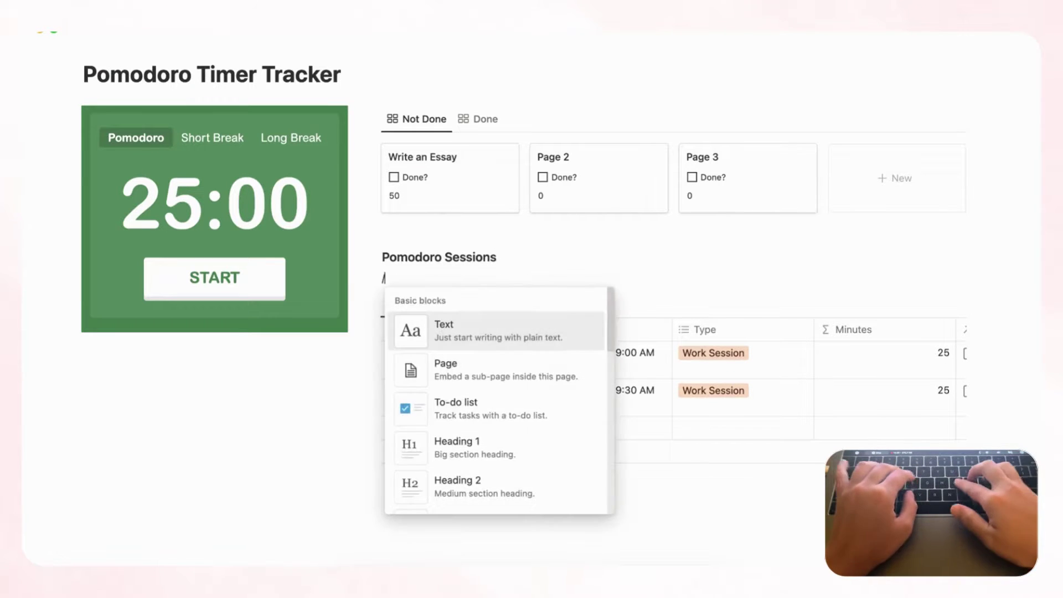
{"action": "key", "text": "Return"}
{"action": "key", "text": "BackSpace"}
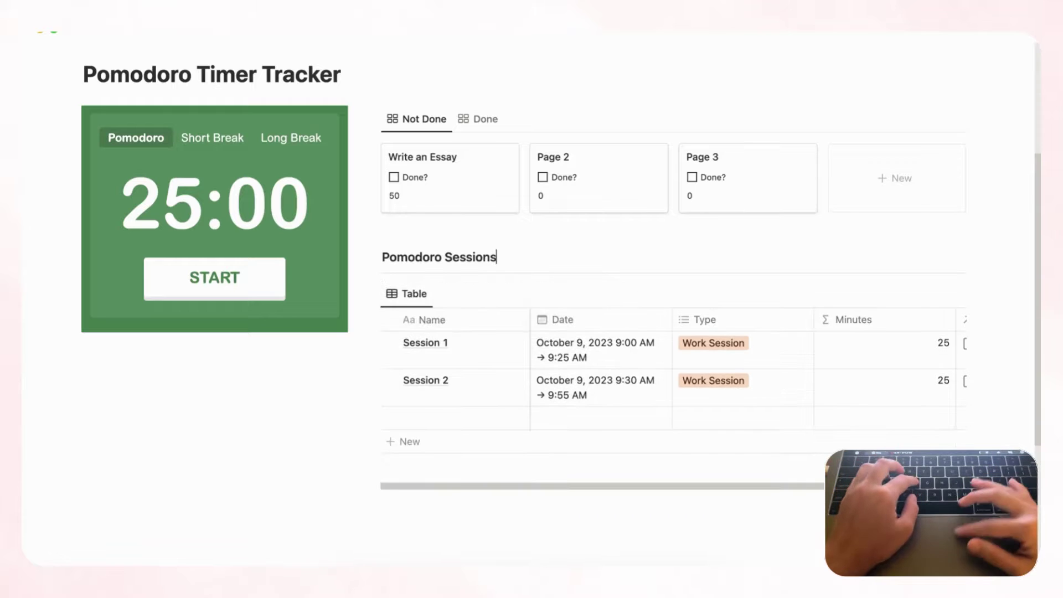
Step: Rename the sessions table's view to "View All" and close the view options
{"action": "left_click", "coordinate": [414, 294]}
{"action": "left_click", "coordinate": [417, 321]}
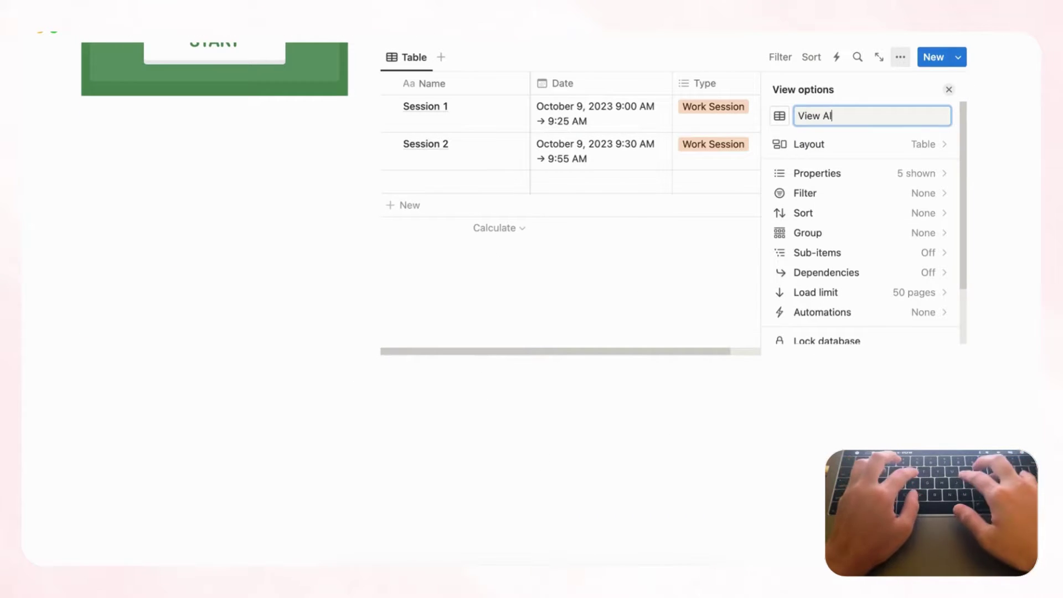
{"action": "left_click", "coordinate": [950, 89]}
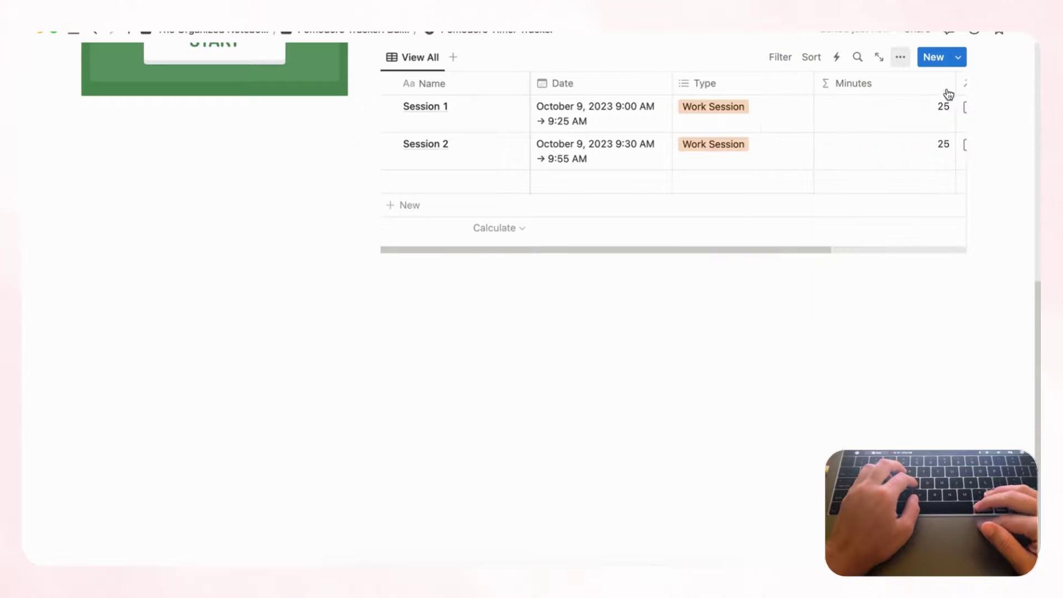
Step: Sort the sessions table by Date in descending order and save the sort for everyone
{"action": "scroll", "coordinate": [754, 143], "scroll_direction": "up", "scroll_amount": 4}
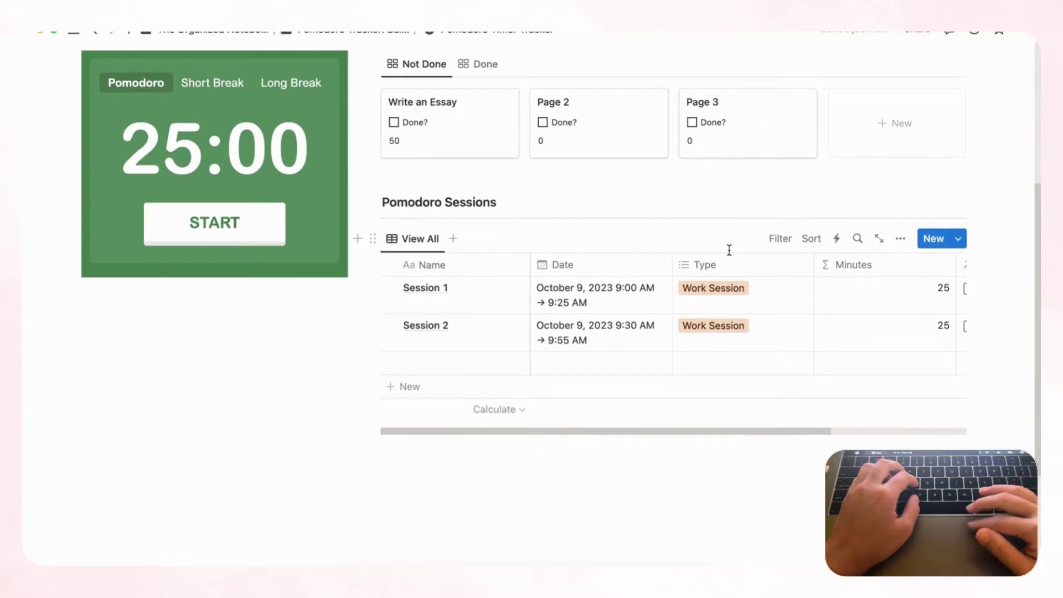
{"action": "left_click", "coordinate": [819, 243]}
{"action": "left_click", "coordinate": [787, 338]}
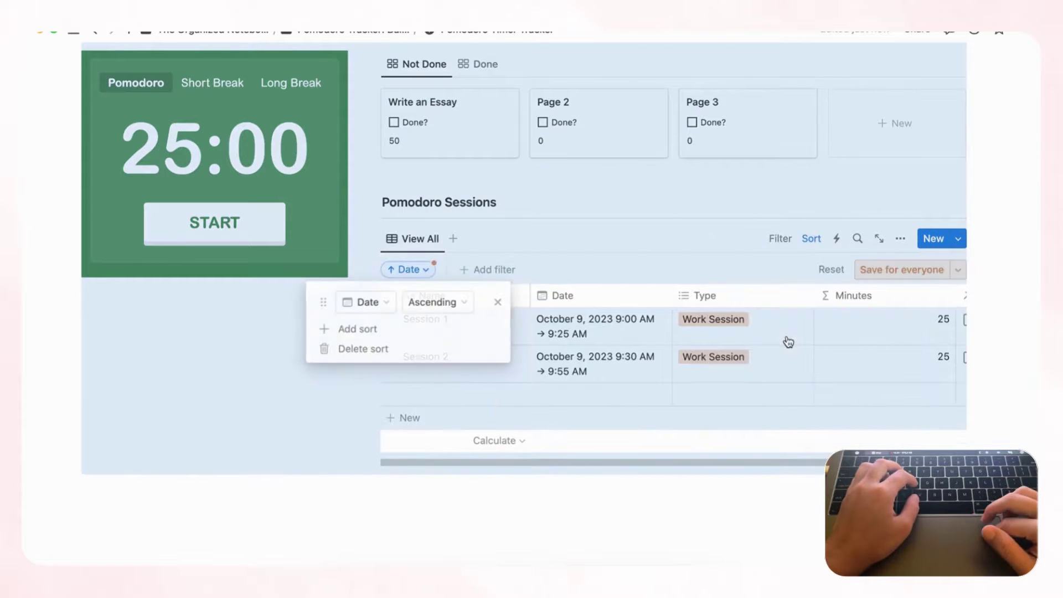
{"action": "left_click", "coordinate": [436, 304]}
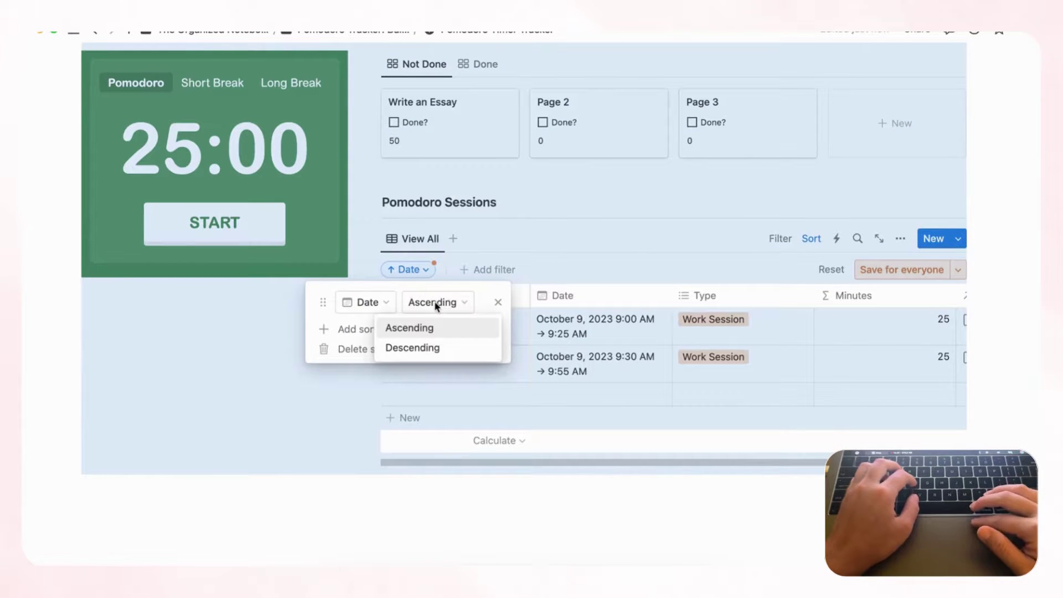
{"action": "left_click", "coordinate": [421, 349]}
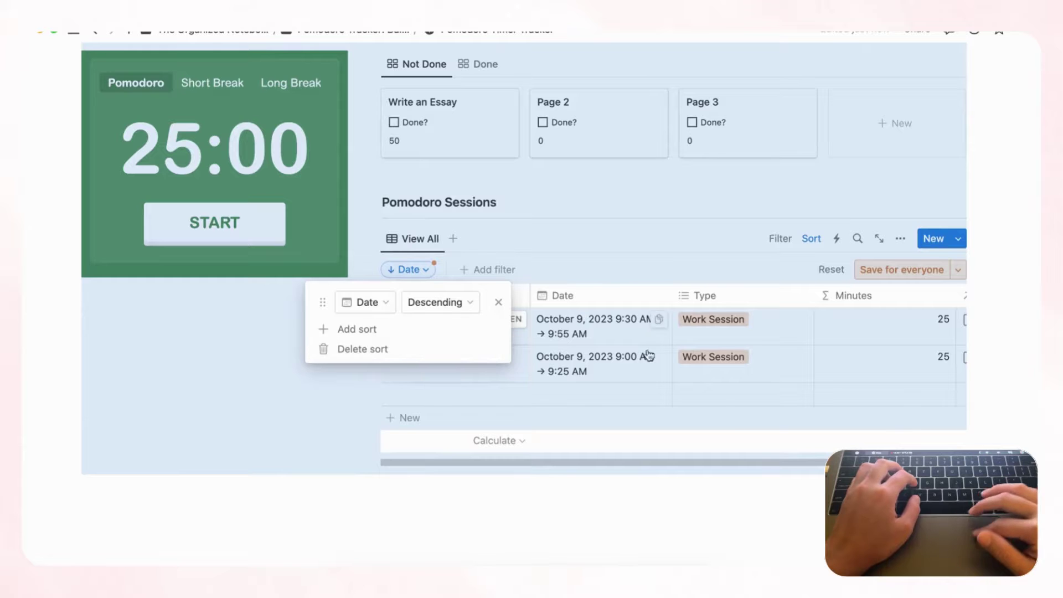
{"action": "left_click", "coordinate": [903, 270]}
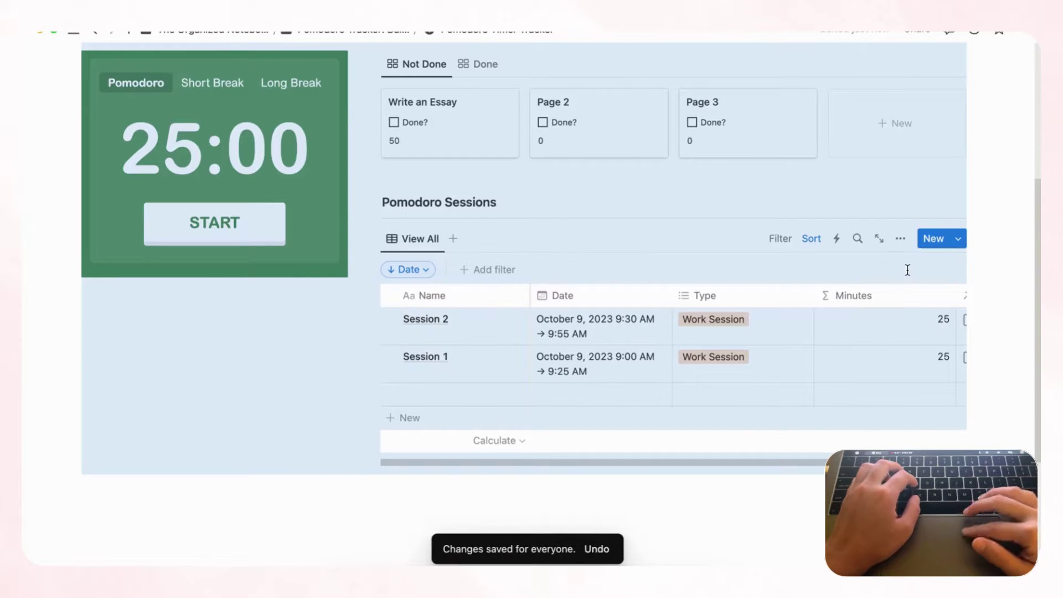
Step: Add a text line reading "Pomodoro Tasks" directly below the task gallery
{"action": "scroll", "coordinate": [786, 242], "scroll_direction": "up", "scroll_amount": 5}
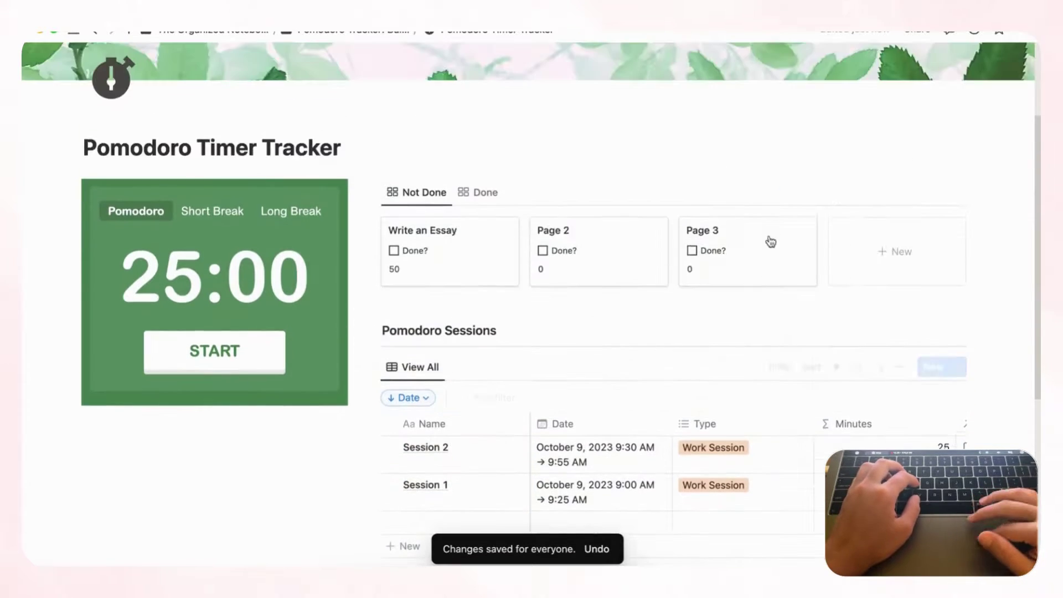
{"action": "left_click", "coordinate": [361, 188]}
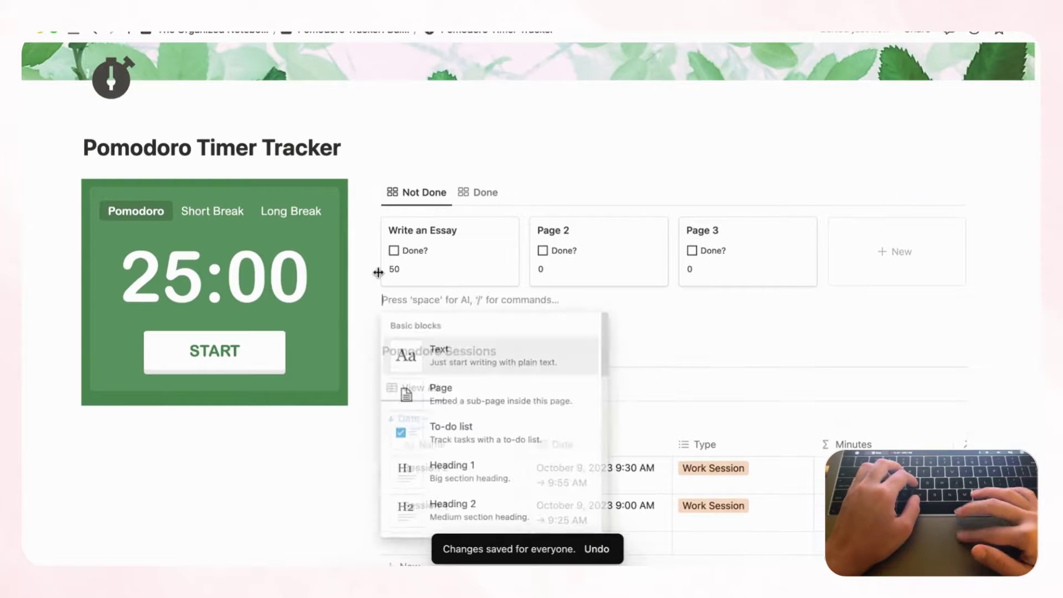
{"action": "left_click", "coordinate": [402, 302]}
{"action": "type", "text": "Po"}
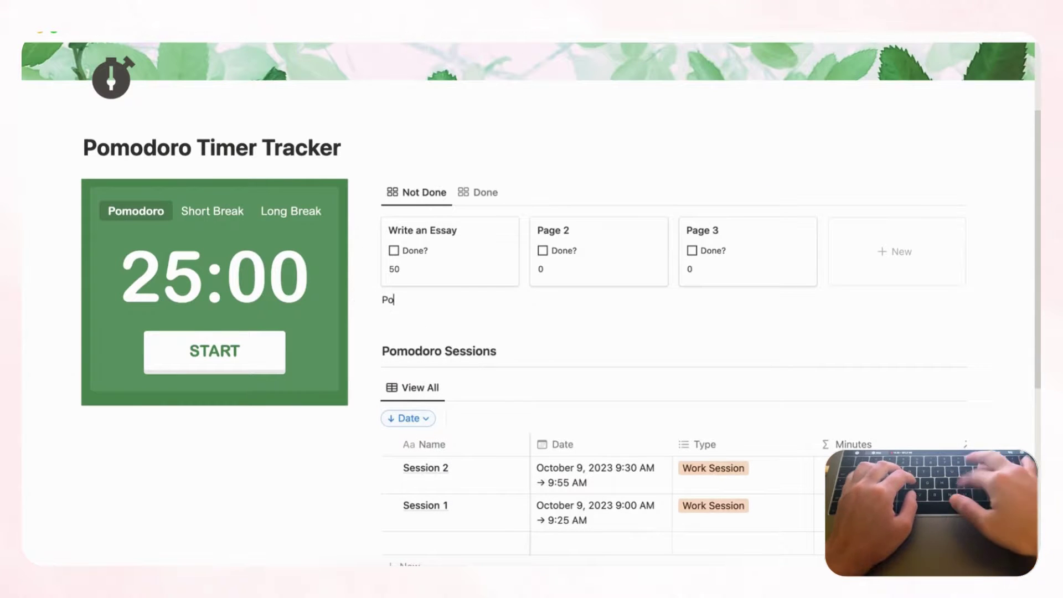
{"action": "type", "text": "modoro Tassks"}
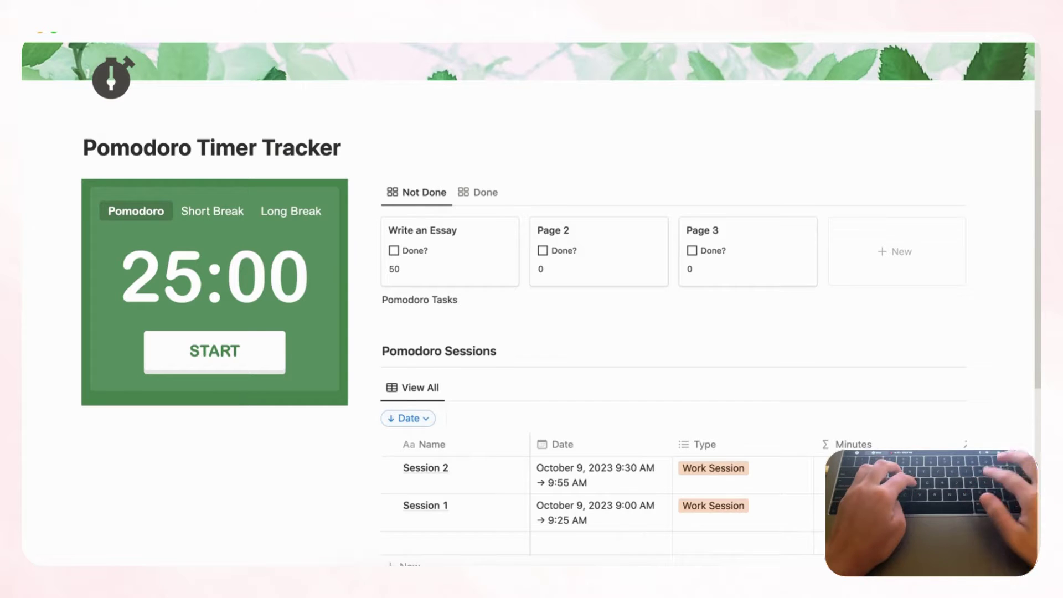
Step: Insert a divider under the Pomodoro Tasks text and clear the leftover characters
{"action": "key", "text": "Return"}
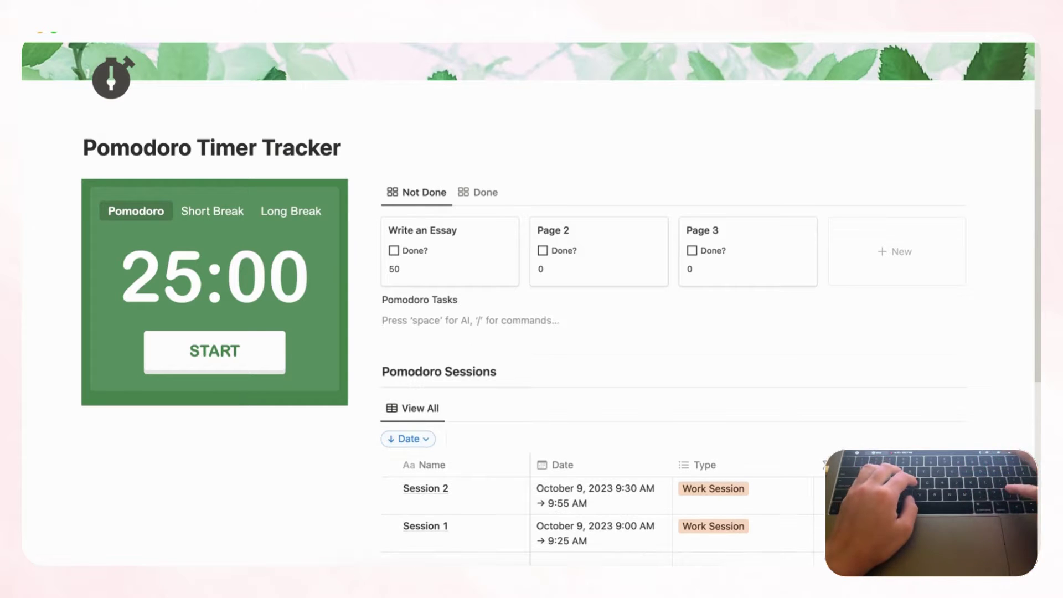
{"action": "type", "text": "/div"}
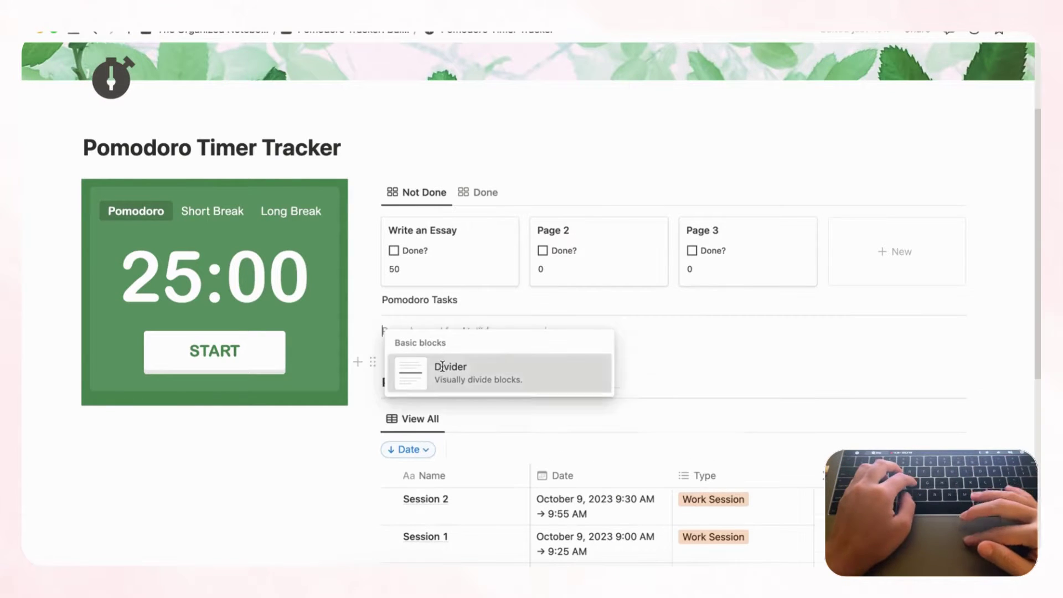
{"action": "key", "text": "BackSpace"}
{"action": "key", "text": "BackSpace"}
{"action": "key", "text": "BackSpace"}
{"action": "key", "text": "BackSpace"}
Step: Turn the Pomodoro Tasks text into a Heading 3 and move it with its divider above the task gallery
{"action": "left_click", "coordinate": [372, 299]}
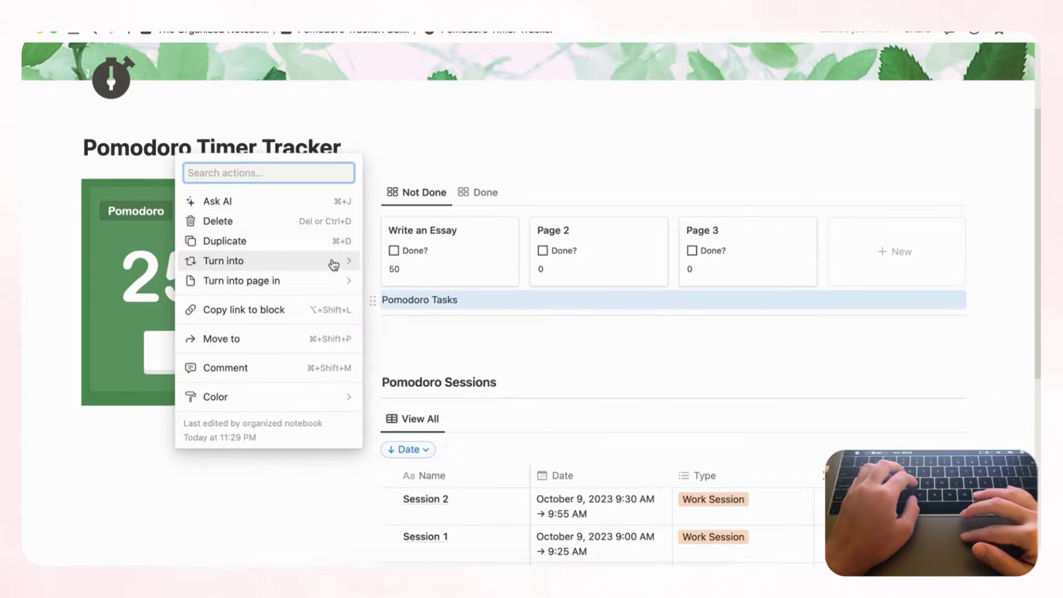
{"action": "mouse_move", "coordinate": [334, 265]}
{"action": "left_click", "coordinate": [460, 135]}
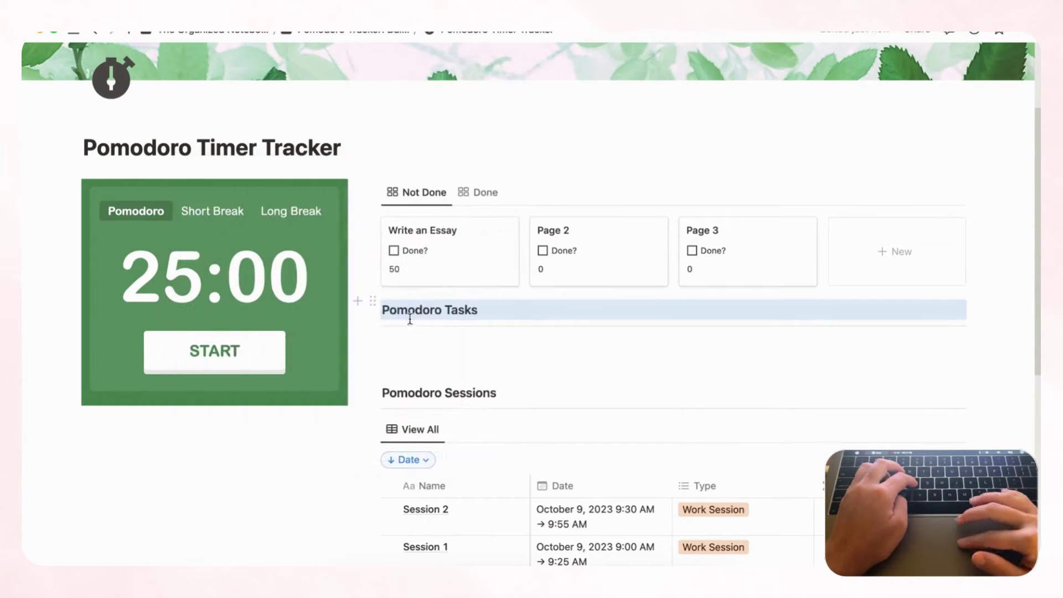
{"action": "left_click_drag", "start_coordinate": [369, 295], "coordinate": [393, 191]}
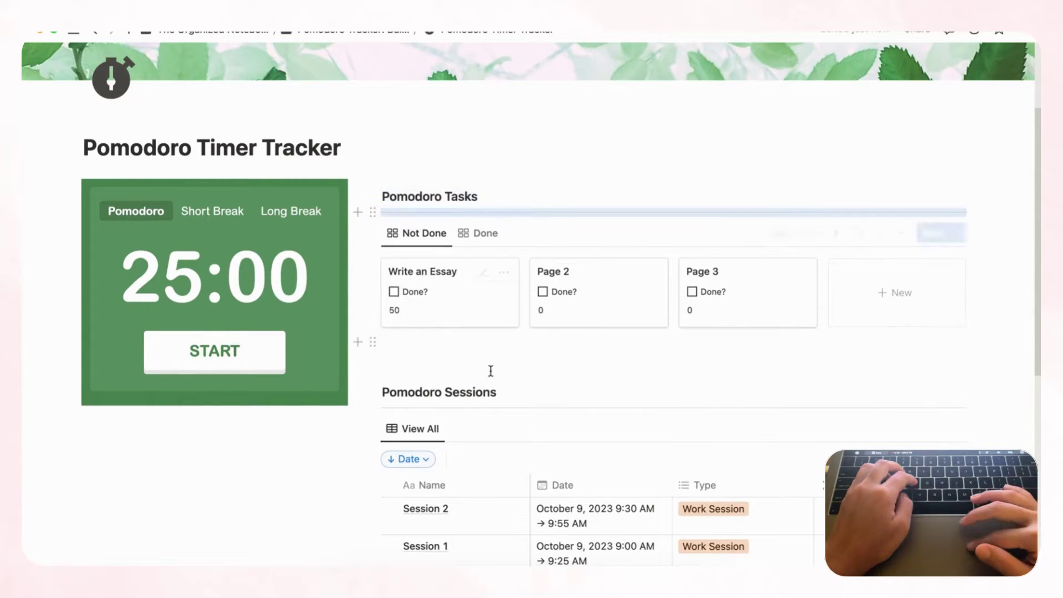
{"action": "scroll", "coordinate": [449, 424], "scroll_direction": "down", "scroll_amount": 3}
{"action": "scroll", "coordinate": [450, 424], "scroll_direction": "down", "scroll_amount": 2}
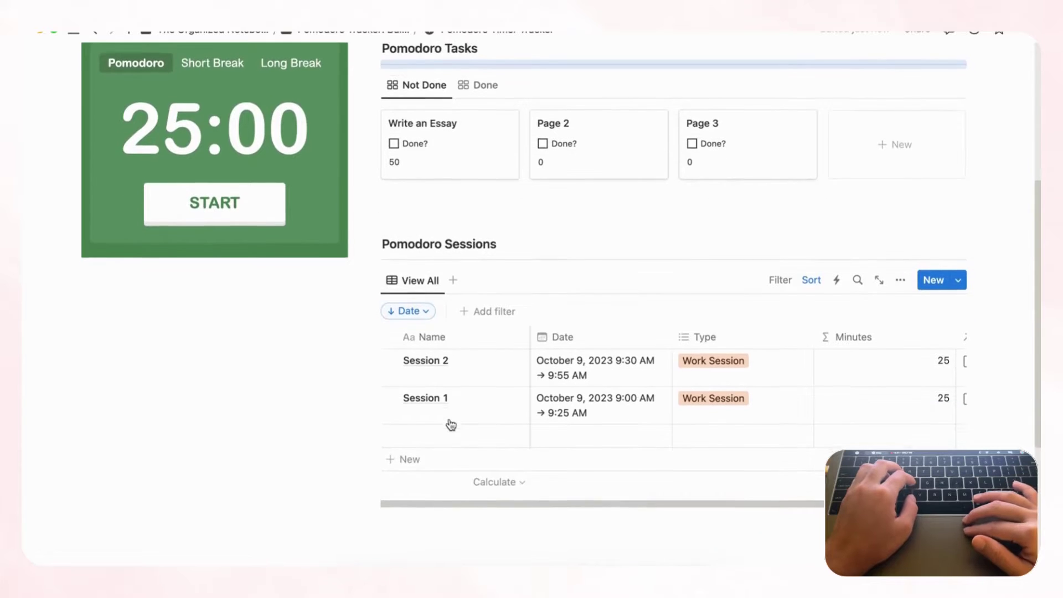
{"action": "scroll", "coordinate": [445, 364], "scroll_direction": "up", "scroll_amount": 1}
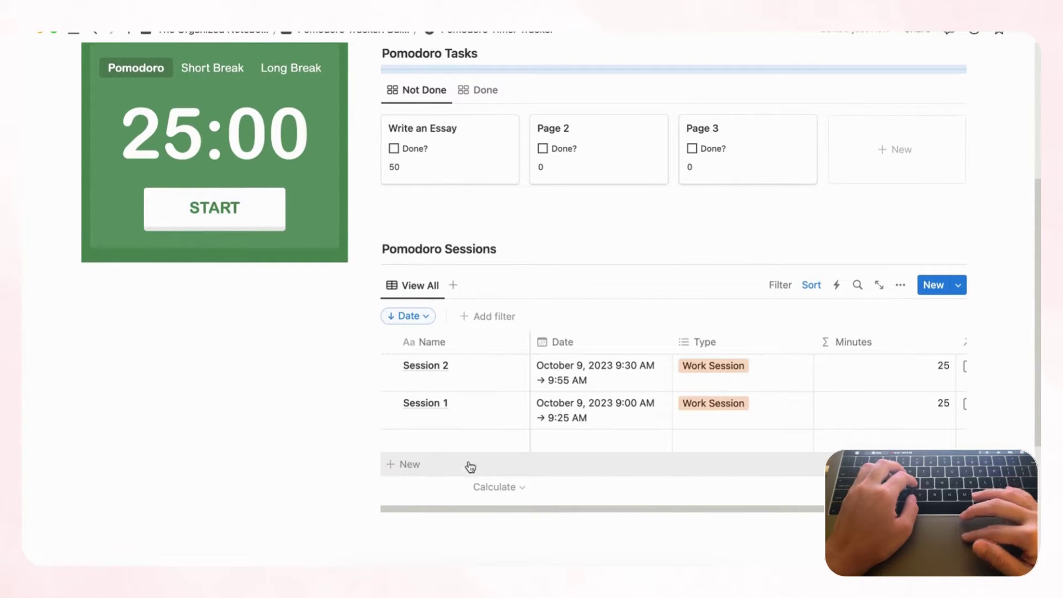
{"action": "left_click", "coordinate": [498, 464]}
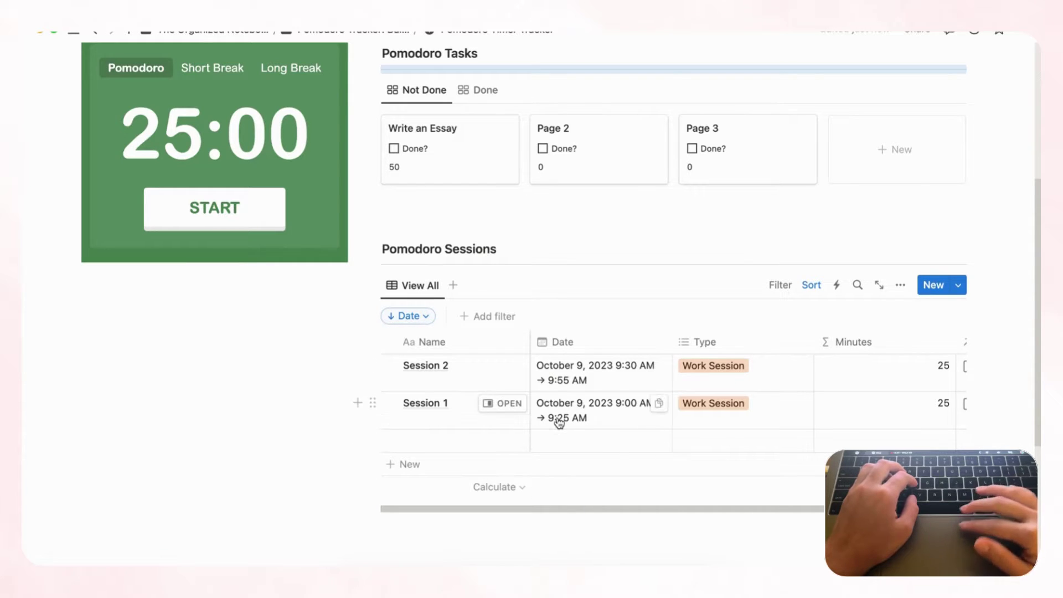
Step: Create a template named "Pomodoro Entry" for the Pomodoro Sessions database with its Date property set to Now
{"action": "scroll", "coordinate": [554, 463], "scroll_direction": "up", "scroll_amount": 1}
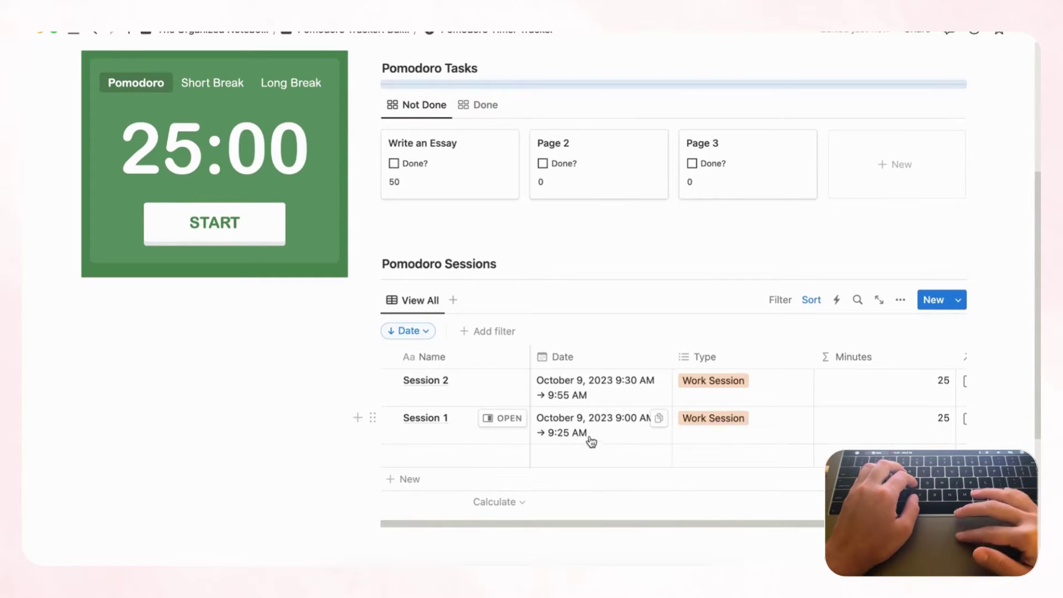
{"action": "left_click", "coordinate": [961, 302]}
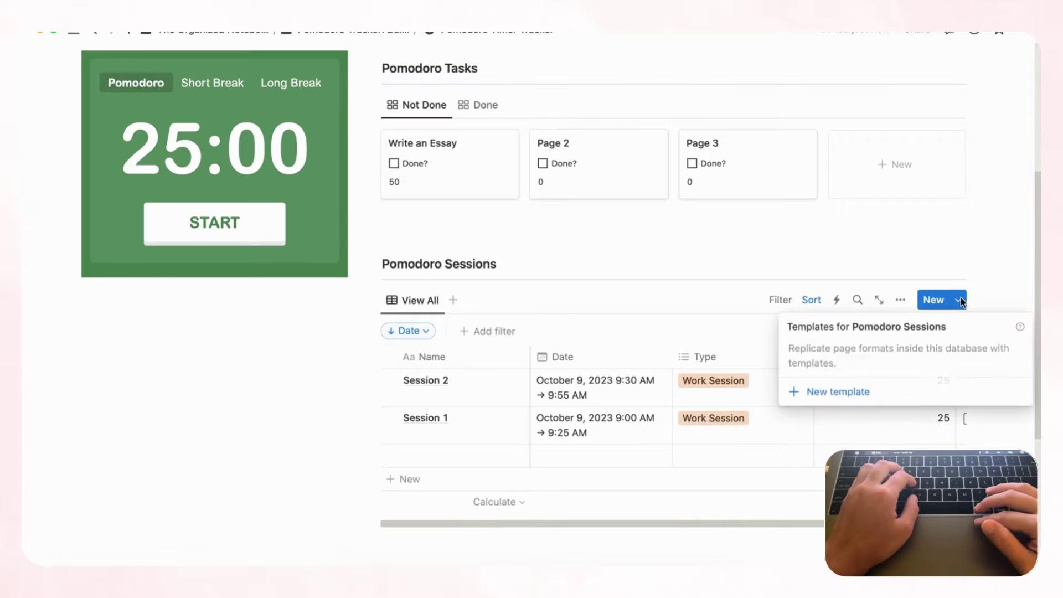
{"action": "left_click", "coordinate": [857, 393]}
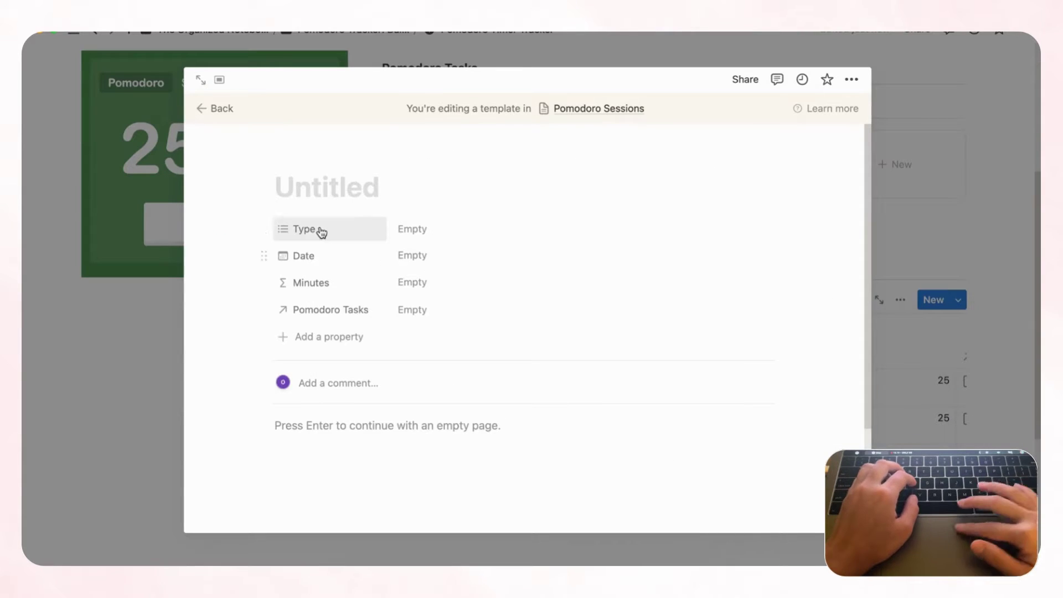
{"action": "type", "text": "Pomod"}
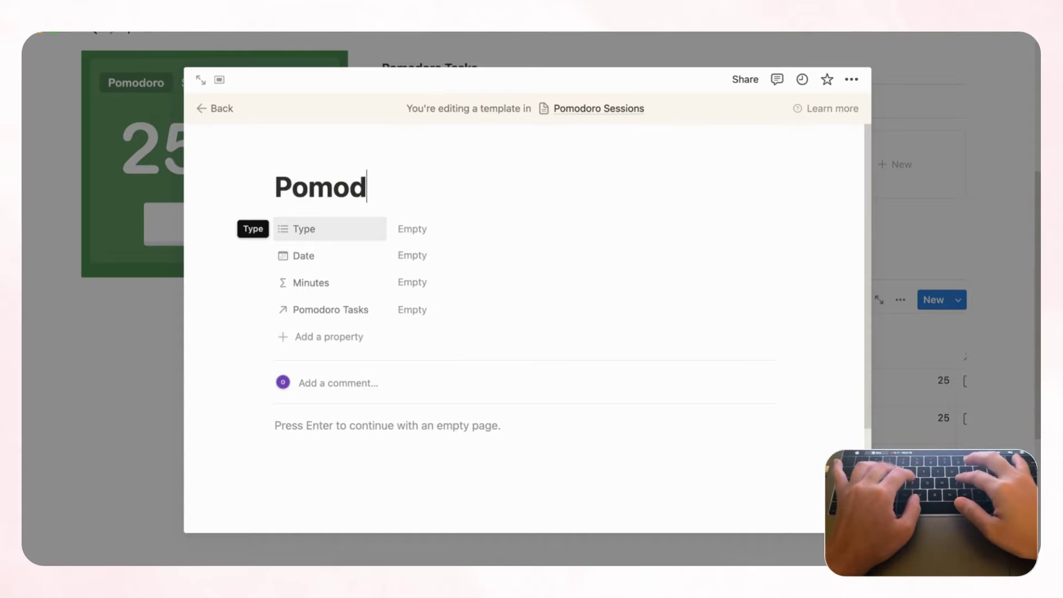
{"action": "type", "text": "oro Entry"}
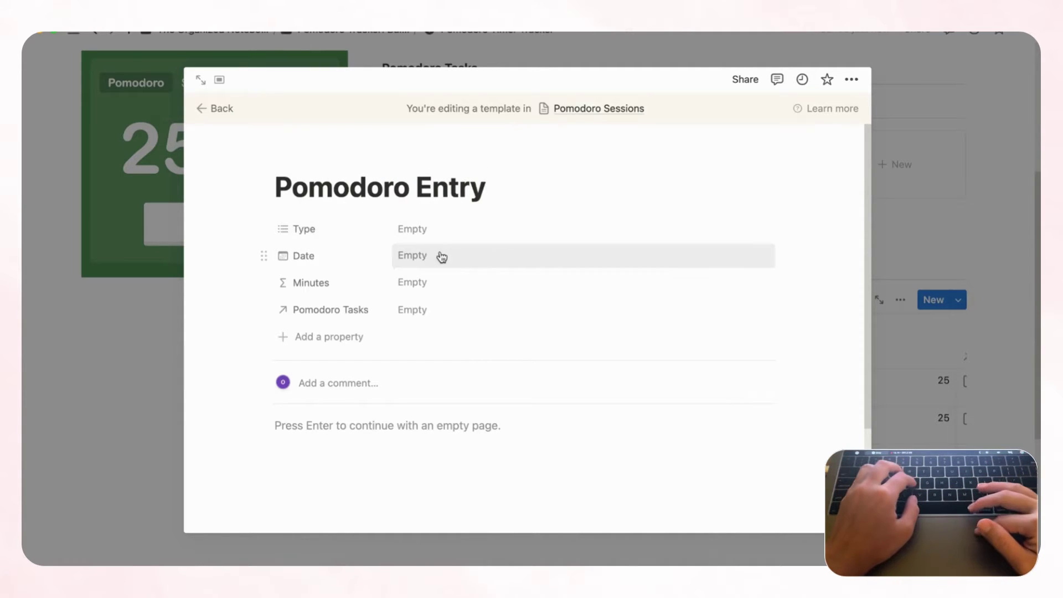
{"action": "left_click", "coordinate": [439, 256]}
{"action": "left_click", "coordinate": [491, 154]}
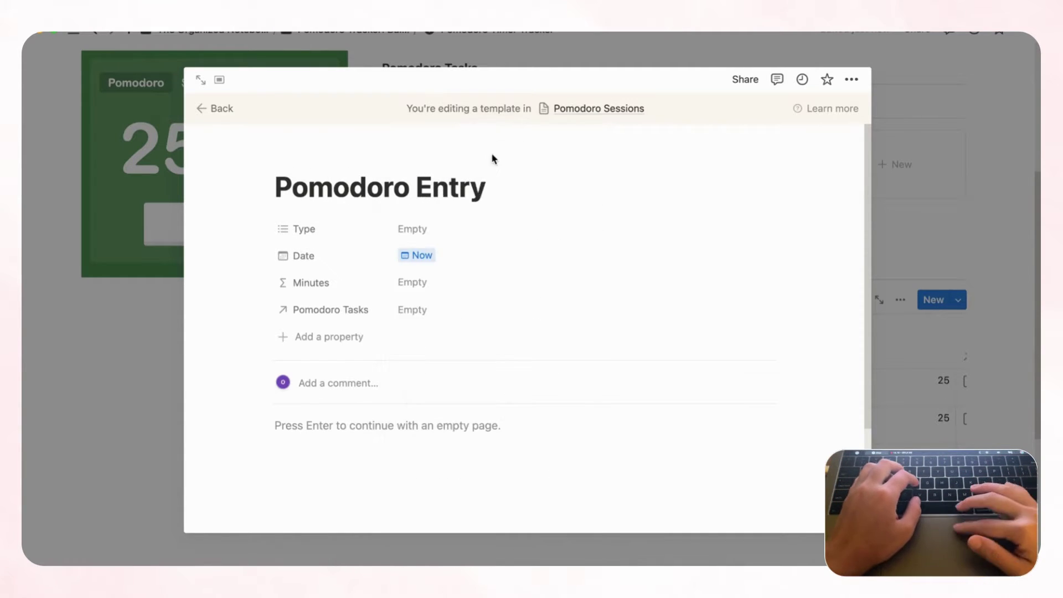
{"action": "left_click", "coordinate": [223, 108]}
Step: Make the Pomodoro Entry template the default for all views in Pomodoro Sessions
{"action": "left_click", "coordinate": [961, 358]}
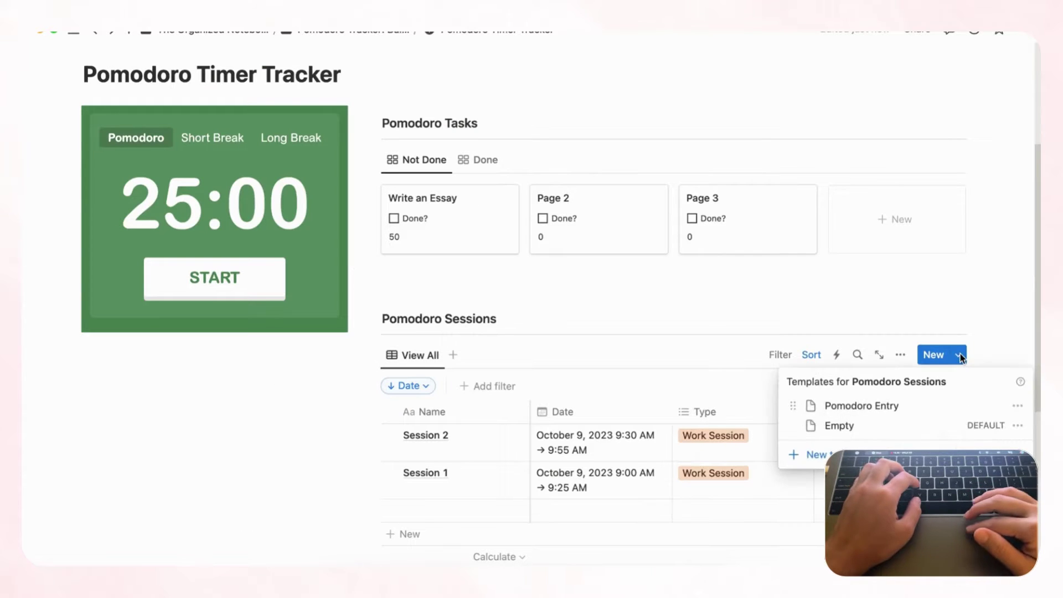
{"action": "left_click", "coordinate": [1018, 407]}
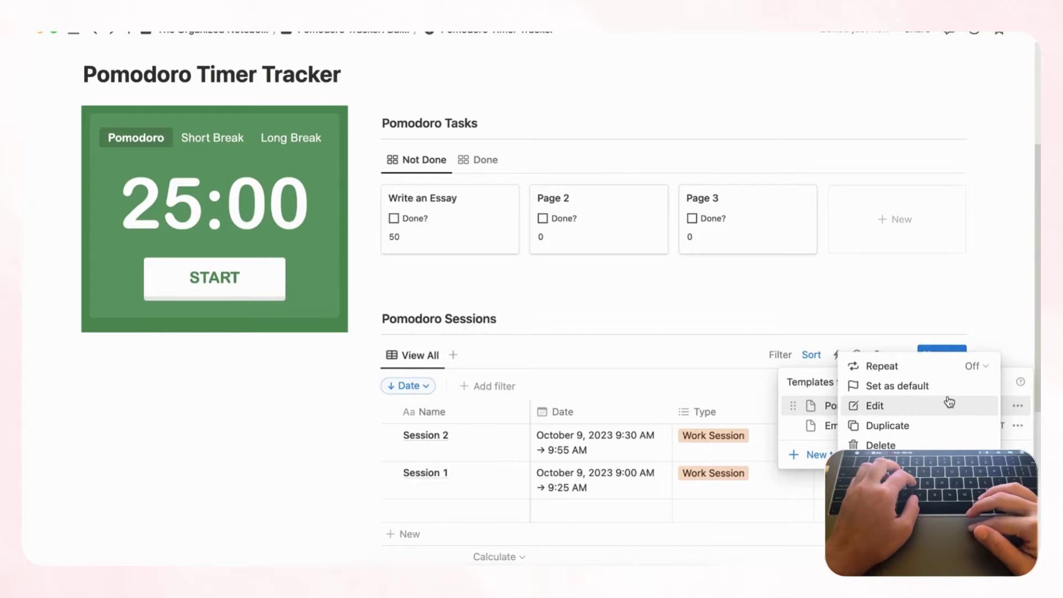
{"action": "left_click", "coordinate": [930, 386]}
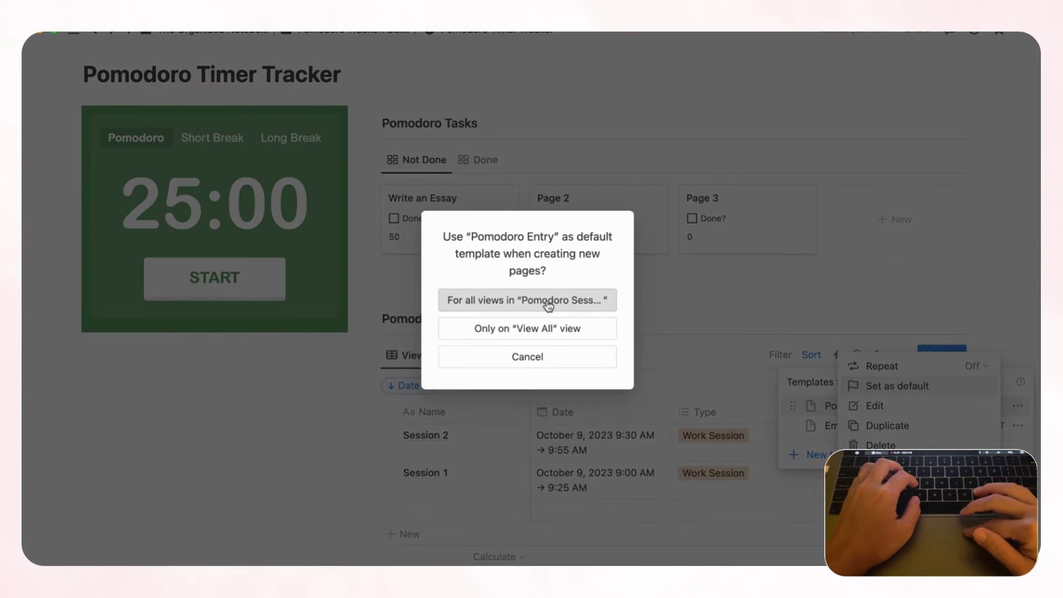
{"action": "left_click", "coordinate": [548, 303]}
{"action": "left_click", "coordinate": [983, 327]}
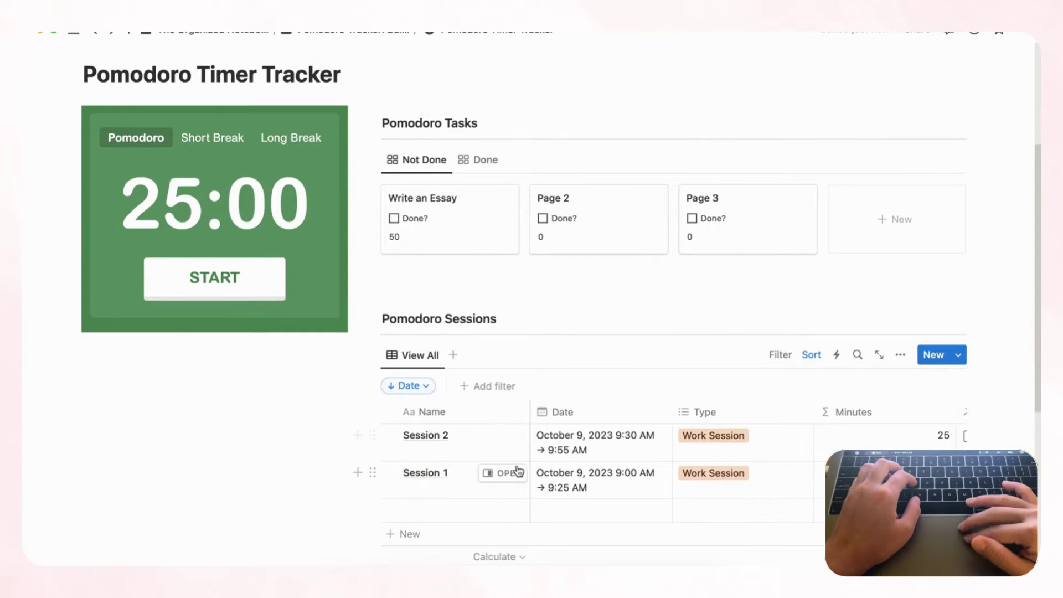
Step: Add a new entry to the Pomodoro Sessions table from the default template, keeping its preset name
{"action": "scroll", "coordinate": [426, 499], "scroll_direction": "down", "scroll_amount": 1}
{"action": "left_click", "coordinate": [429, 520]}
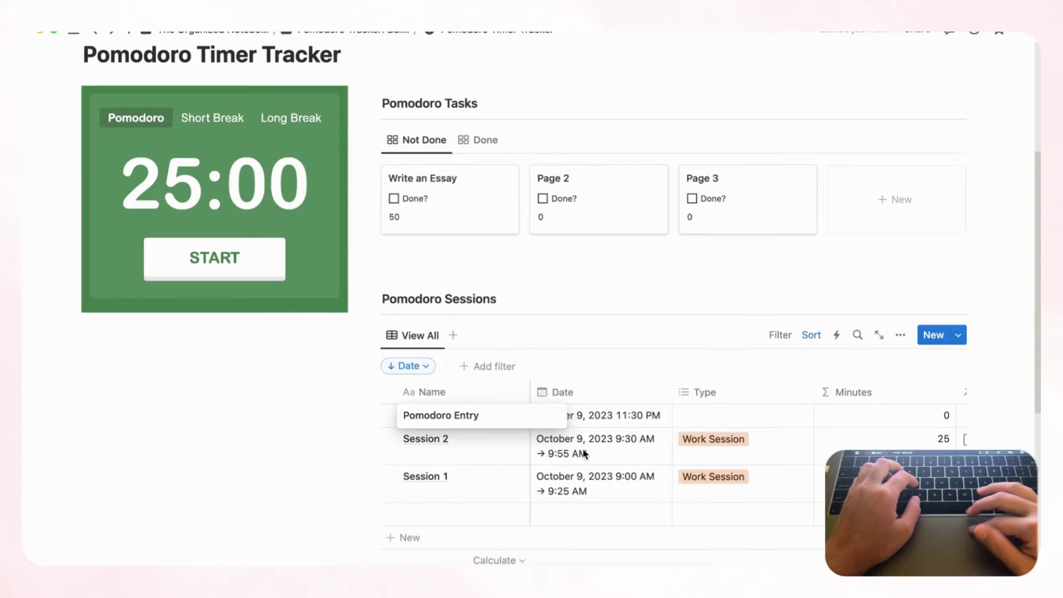
{"action": "key", "text": "Escape"}
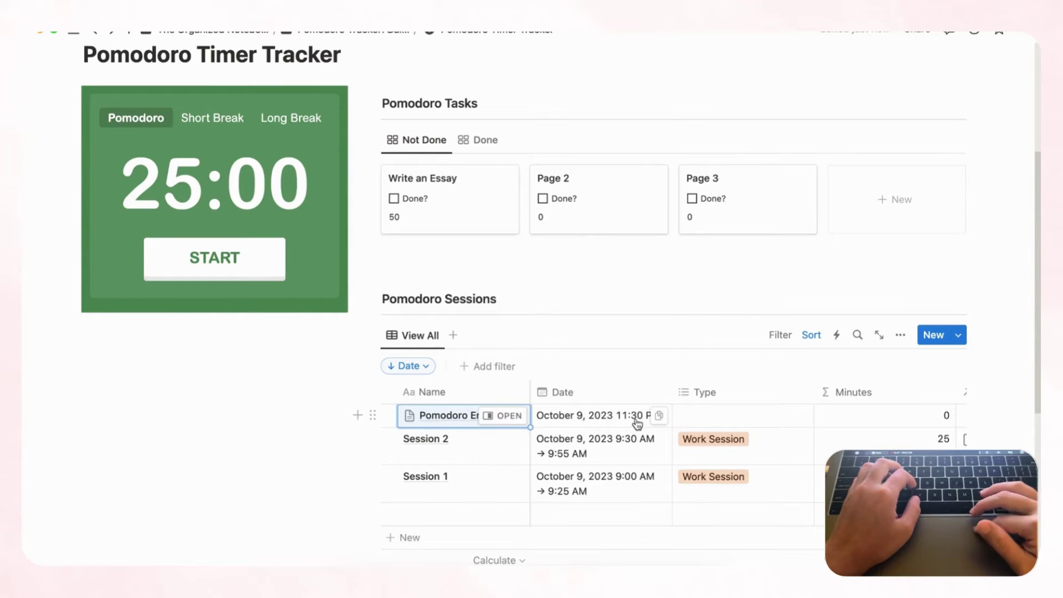
Step: Add an end date to the new Pomodoro Entry session and set its end time to 11:55 PM
{"action": "left_click", "coordinate": [623, 420]}
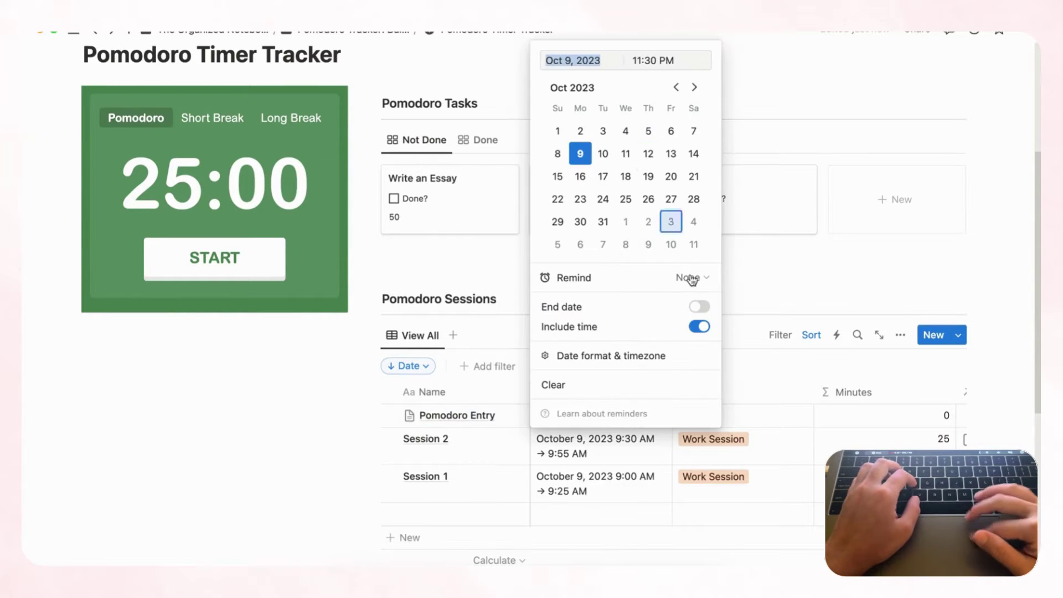
{"action": "left_click", "coordinate": [700, 308]}
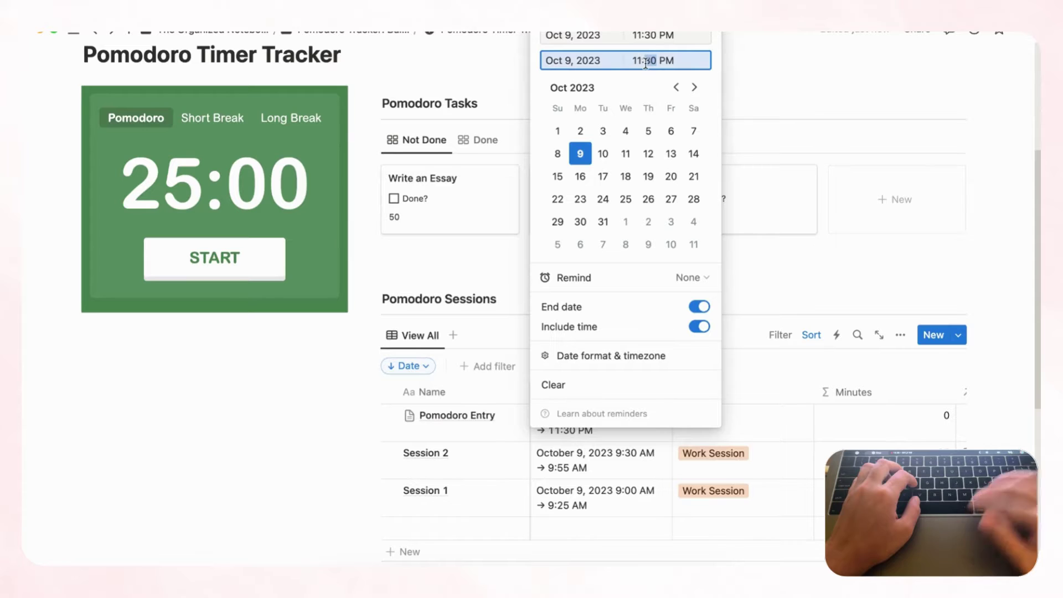
{"action": "type", "text": "55"}
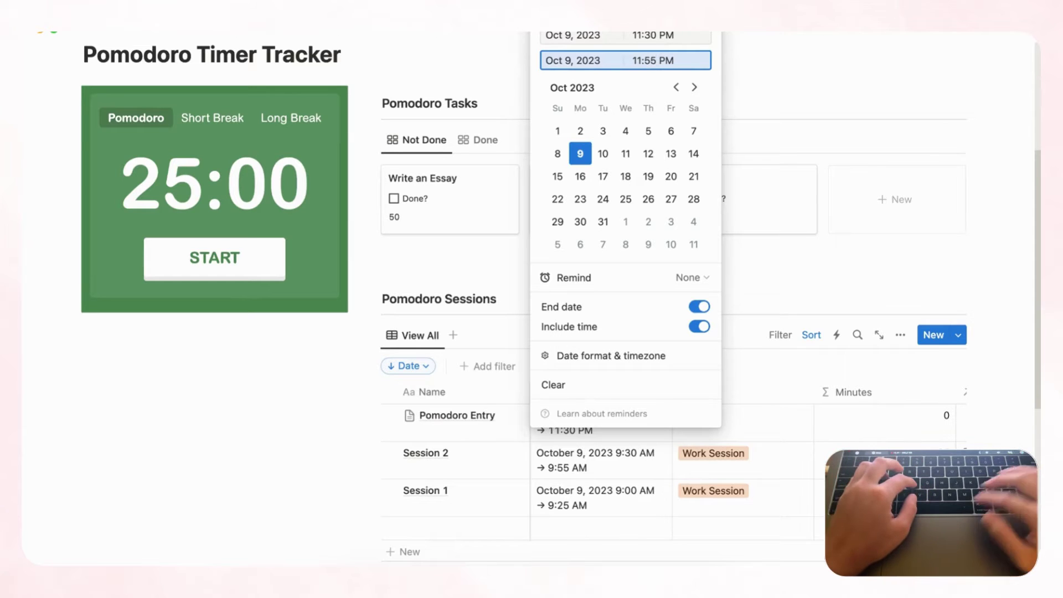
{"action": "left_click", "coordinate": [838, 264]}
Step: Review the tracker page, examining the timer, the task gallery and the sessions table's Minutes and Pomodoro Tasks columns
{"action": "scroll", "coordinate": [798, 460], "scroll_direction": "right", "scroll_amount": 5}
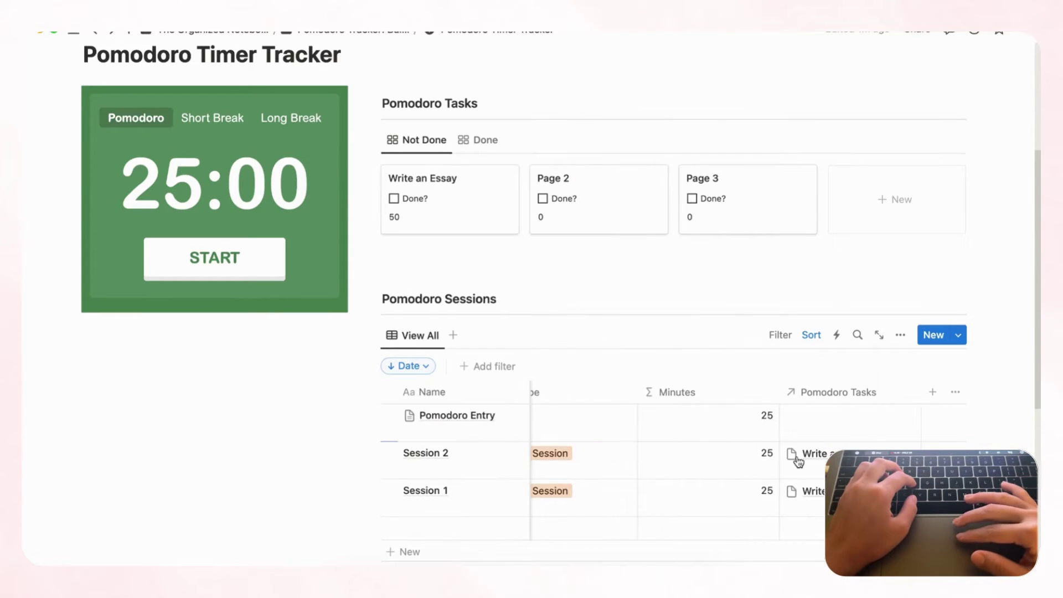
{"action": "scroll", "coordinate": [798, 462], "scroll_direction": "left", "scroll_amount": 5}
{"action": "scroll", "coordinate": [799, 462], "scroll_direction": "up", "scroll_amount": 5}
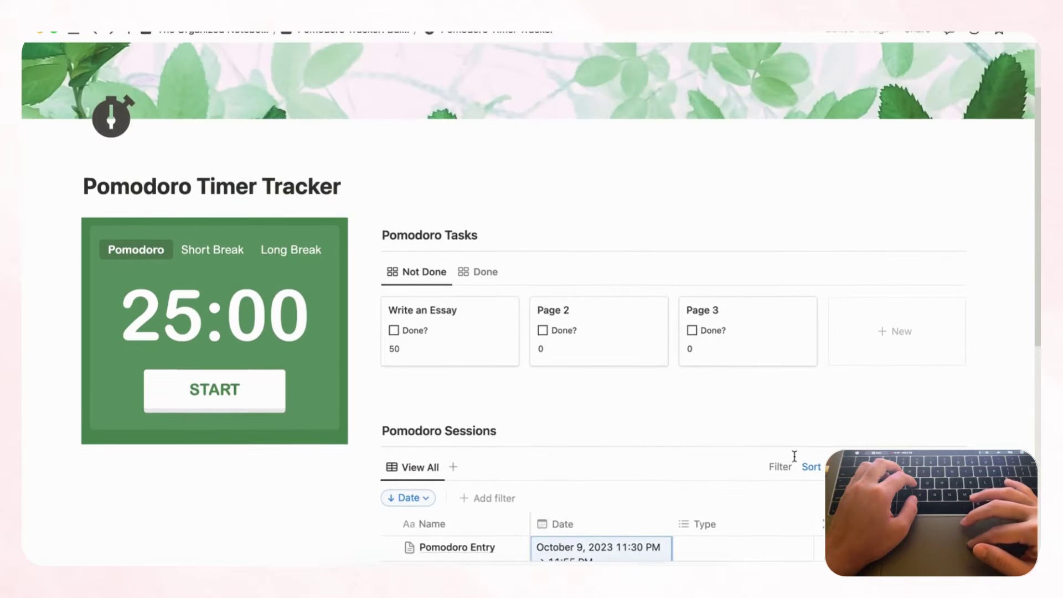
{"action": "scroll", "coordinate": [676, 477], "scroll_direction": "down", "scroll_amount": 5}
{"action": "scroll", "coordinate": [717, 458], "scroll_direction": "up", "scroll_amount": 5}
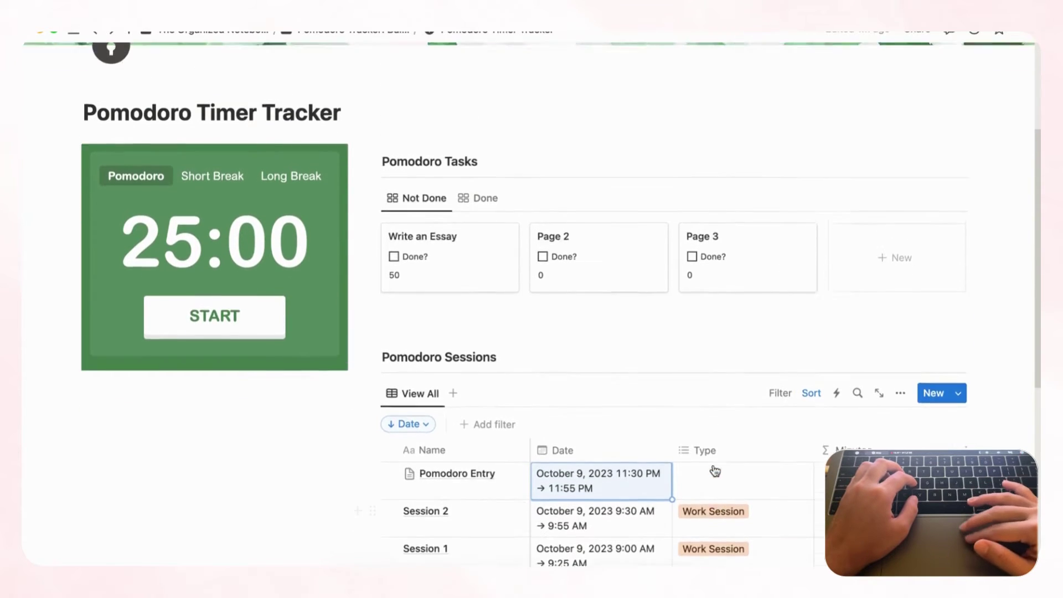
{"action": "scroll", "coordinate": [713, 465], "scroll_direction": "up", "scroll_amount": 1}
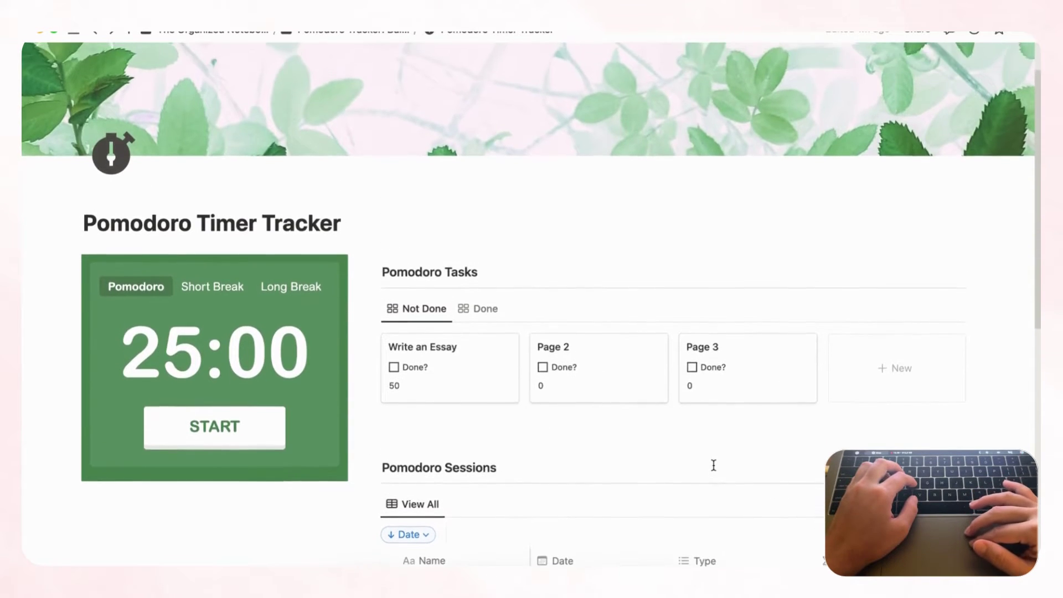
{"action": "scroll", "coordinate": [714, 465], "scroll_direction": "down", "scroll_amount": 2}
{"action": "scroll", "coordinate": [714, 465], "scroll_direction": "up", "scroll_amount": 3}
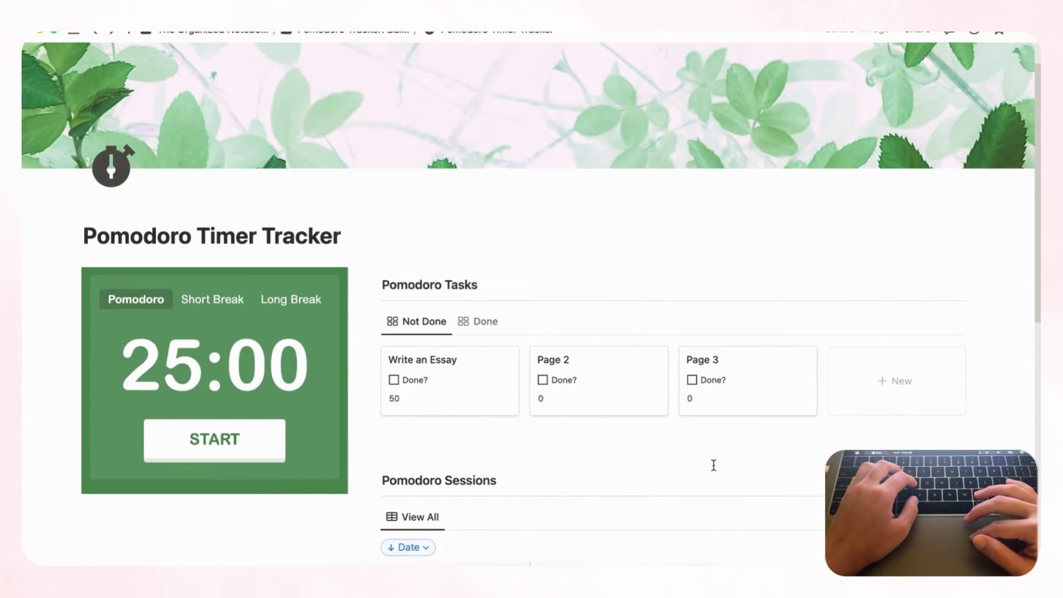
{"action": "scroll", "coordinate": [506, 427], "scroll_direction": "down", "scroll_amount": 1}
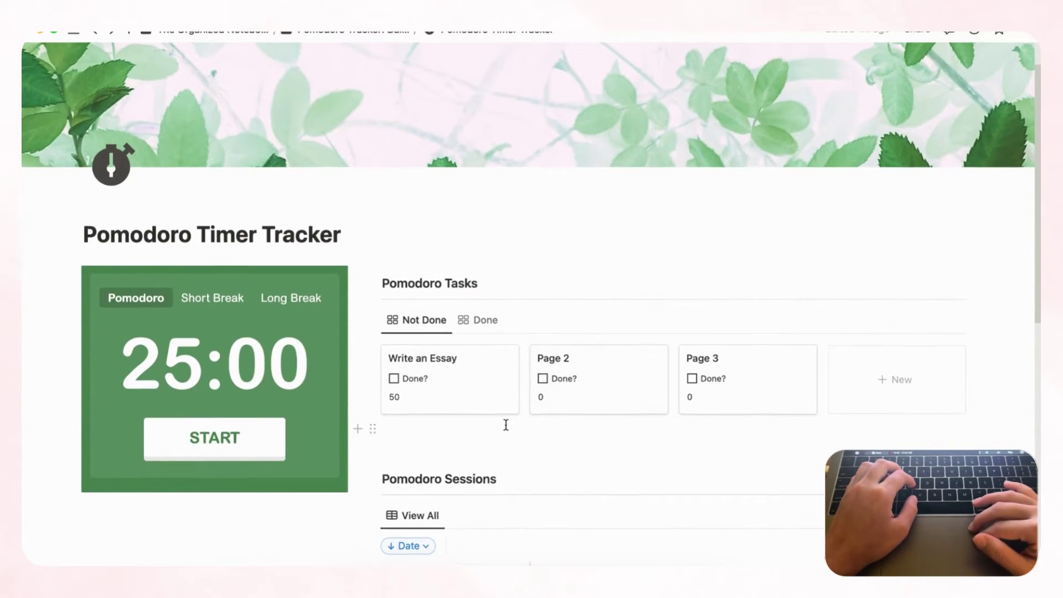
{"action": "scroll", "coordinate": [505, 424], "scroll_direction": "down", "scroll_amount": 1}
{"action": "scroll", "coordinate": [502, 379], "scroll_direction": "down", "scroll_amount": 3}
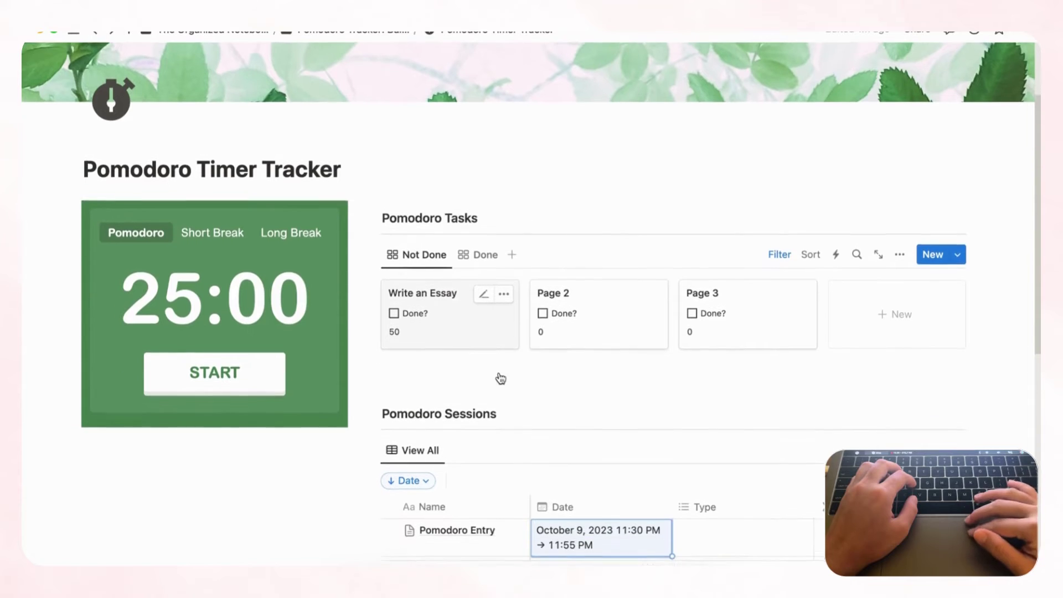
{"action": "scroll", "coordinate": [473, 367], "scroll_direction": "down", "scroll_amount": 1}
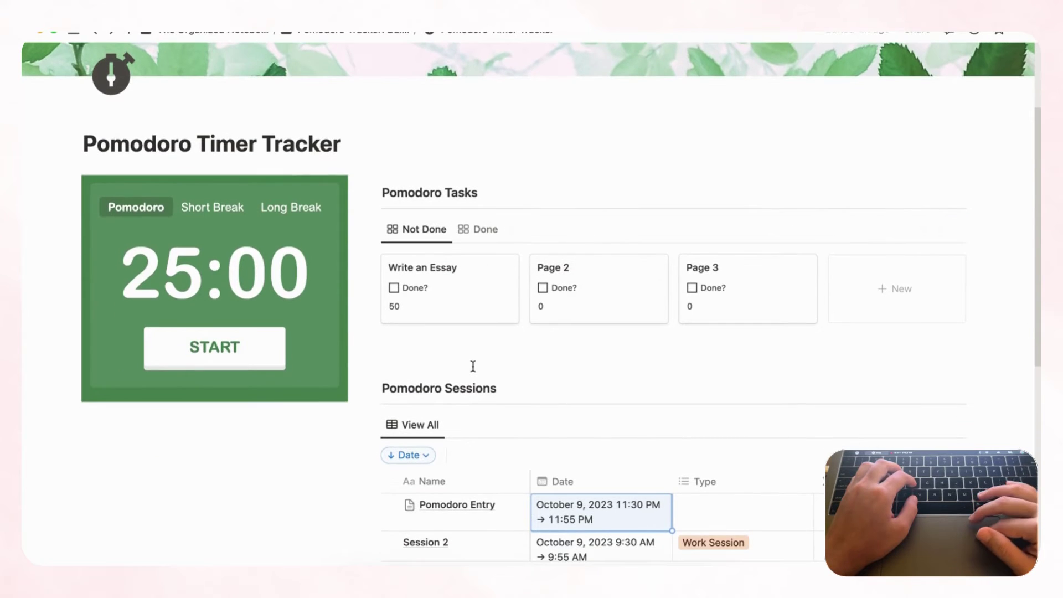
{"action": "scroll", "coordinate": [416, 410], "scroll_direction": "down", "scroll_amount": 10}
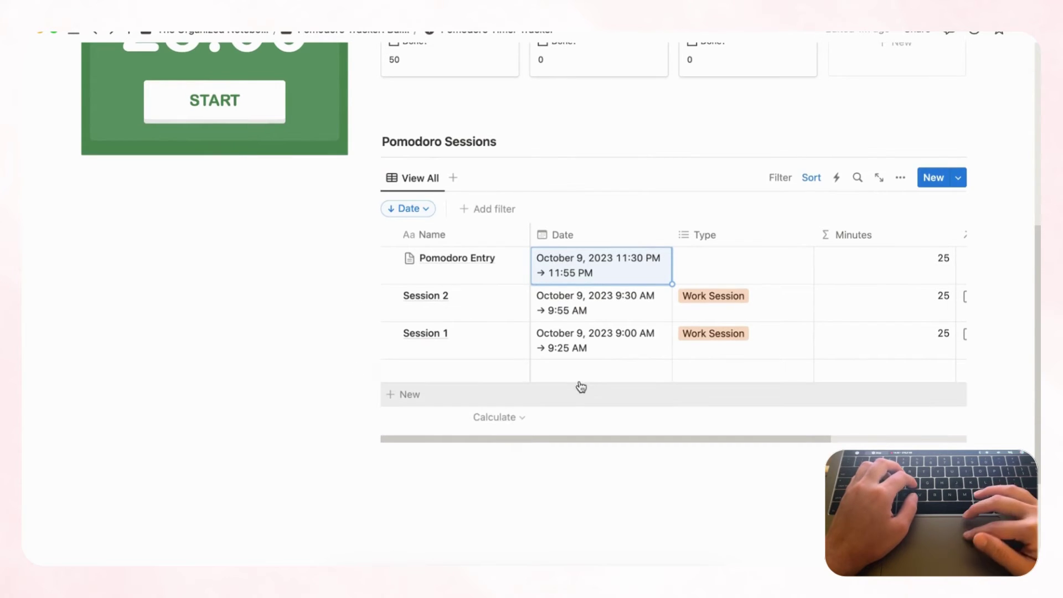
{"action": "scroll", "coordinate": [604, 370], "scroll_direction": "right", "scroll_amount": 5}
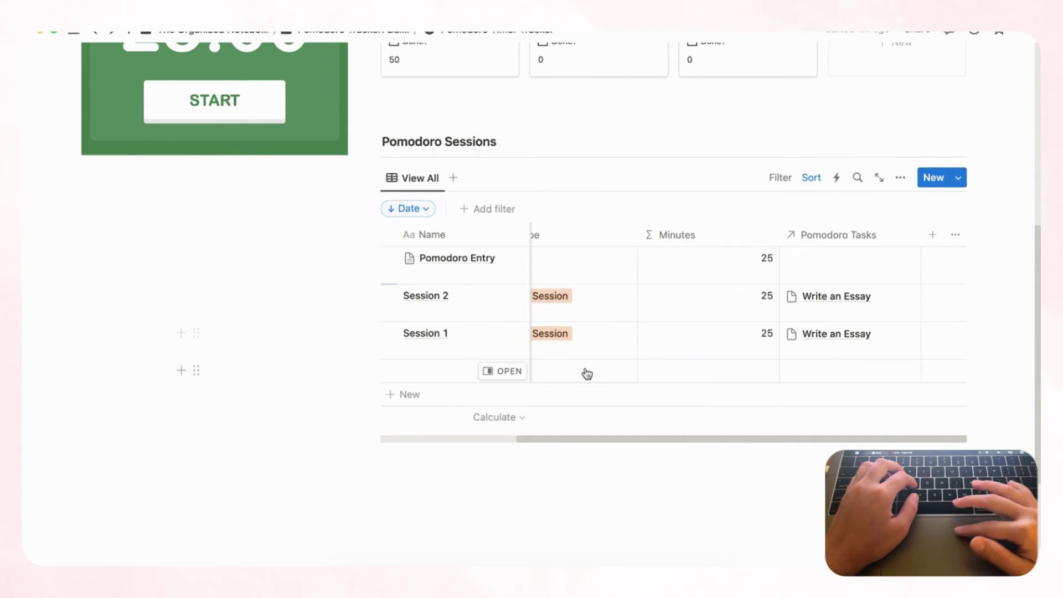
{"action": "scroll", "coordinate": [689, 365], "scroll_direction": "left", "scroll_amount": 5}
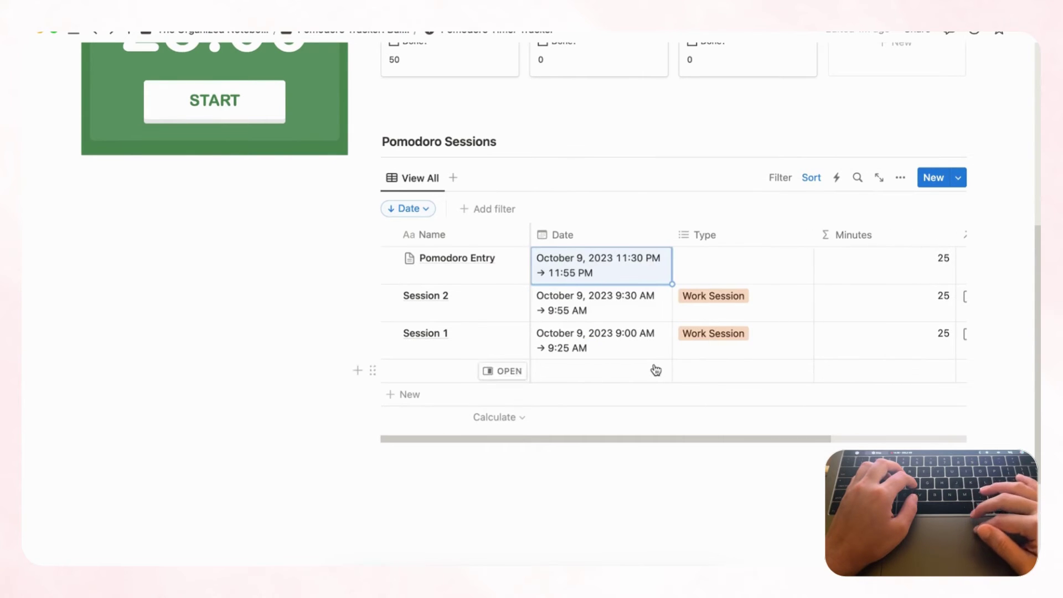
{"action": "scroll", "coordinate": [656, 370], "scroll_direction": "up", "scroll_amount": 10}
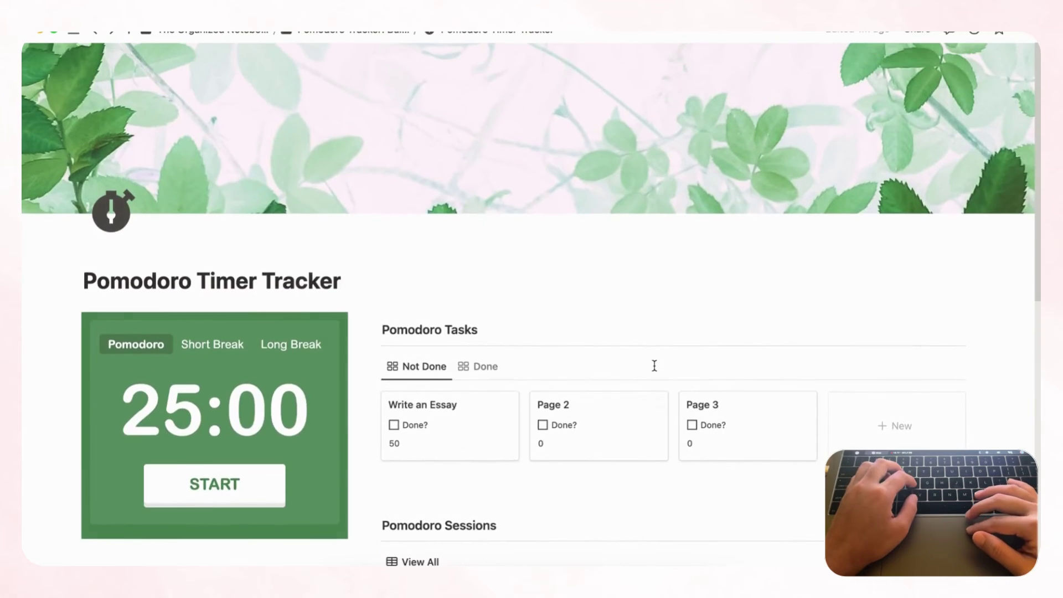